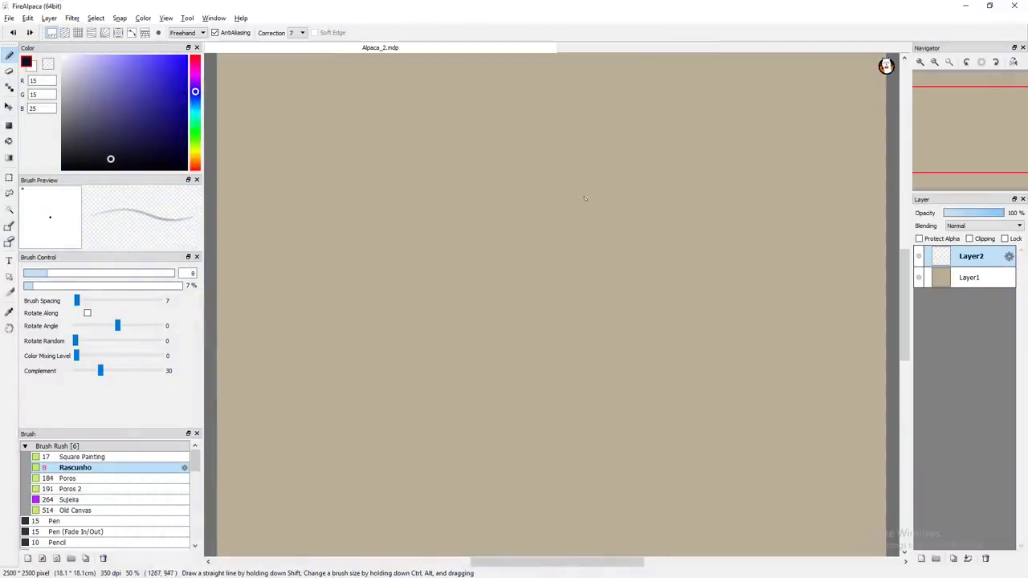
Step: Sketch the legs, lower body, eyes and centre line, then reshape the body with Ctrl+T
{"action": "mouse_move", "coordinate": [489, 366]}
{"action": "left_mouse_down"}
{"action": "mouse_move", "coordinate": [483, 424]}
{"action": "mouse_move", "coordinate": [627, 424]}
{"action": "left_mouse_up"}
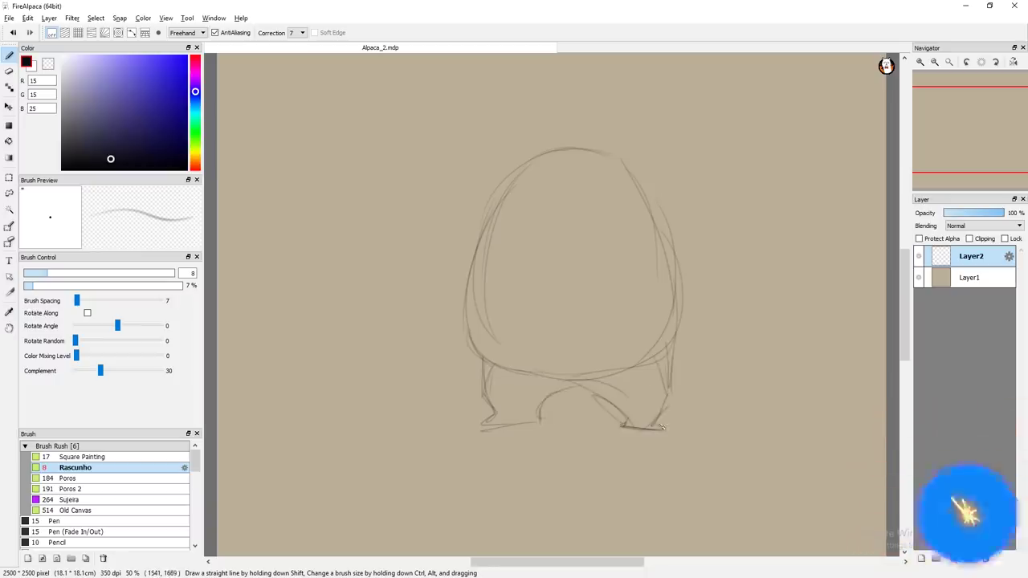
{"action": "left_click_drag", "start_coordinate": [670, 341], "coordinate": [668, 428]}
{"action": "left_click_drag", "start_coordinate": [524, 177], "coordinate": [564, 175]}
{"action": "left_click_drag", "start_coordinate": [595, 178], "coordinate": [631, 183]}
{"action": "left_click_drag", "start_coordinate": [579, 152], "coordinate": [594, 373]}
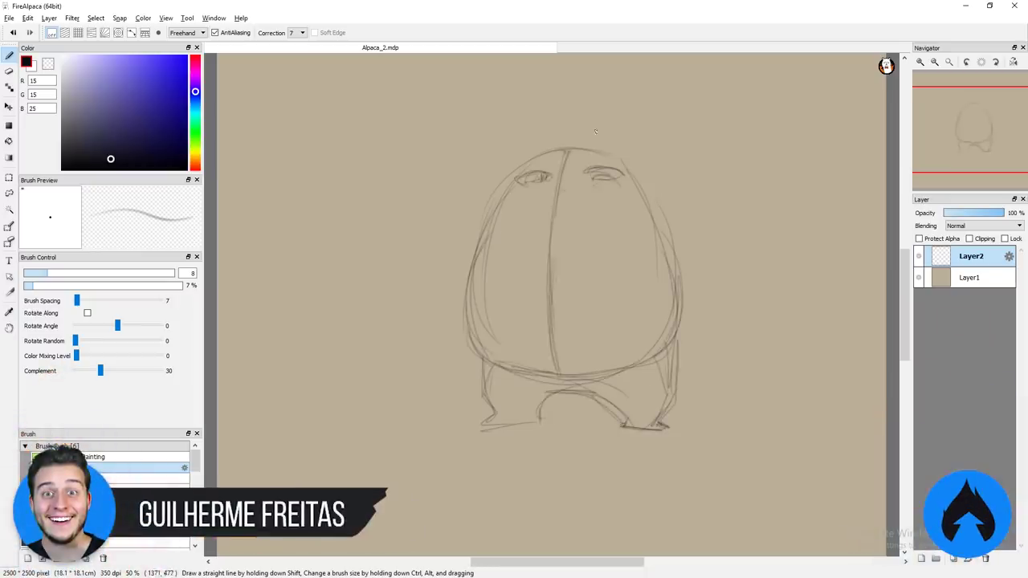
{"action": "key", "text": "ctrl+t"}
{"action": "key", "text": "Return"}
Step: Sketch both arms with hands, spiky hair, teeth, and ground perspective lines around the feet
{"action": "left_click_drag", "start_coordinate": [478, 207], "coordinate": [377, 273]}
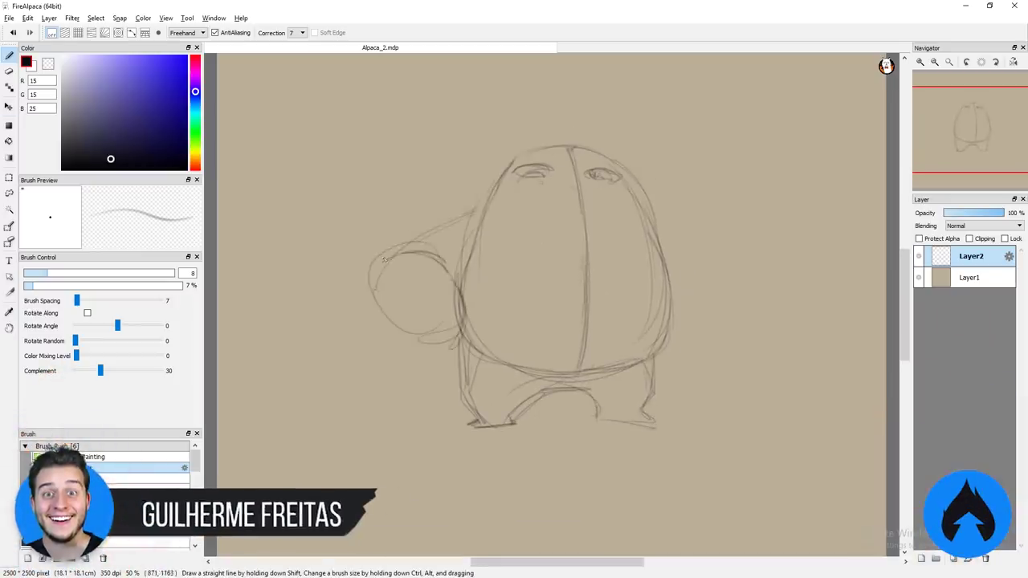
{"action": "left_click_drag", "start_coordinate": [401, 338], "coordinate": [458, 362]}
{"action": "left_click_drag", "start_coordinate": [655, 213], "coordinate": [782, 257]}
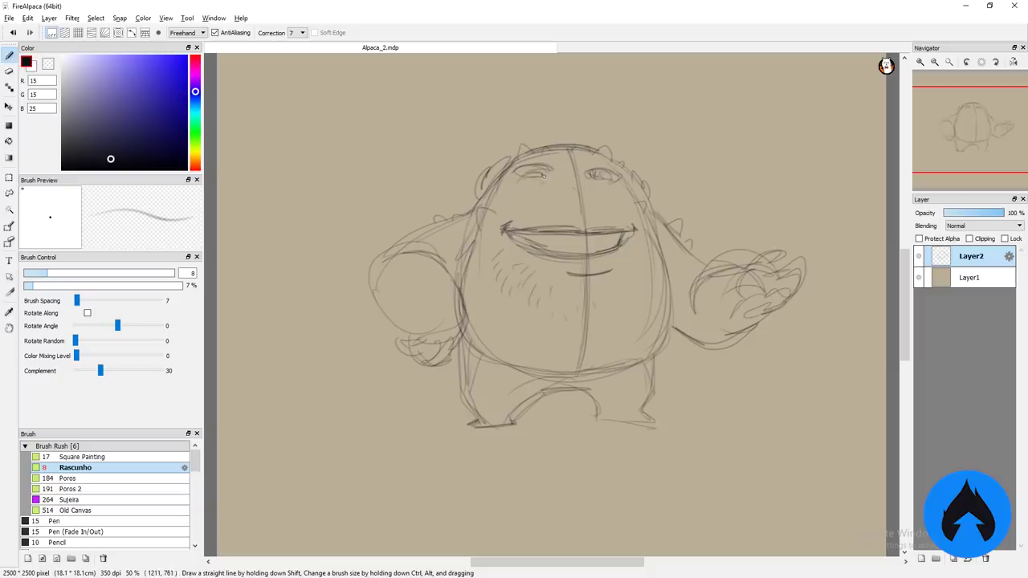
{"action": "left_click_drag", "start_coordinate": [551, 141], "coordinate": [546, 128]}
{"action": "left_click_drag", "start_coordinate": [598, 234], "coordinate": [609, 247]}
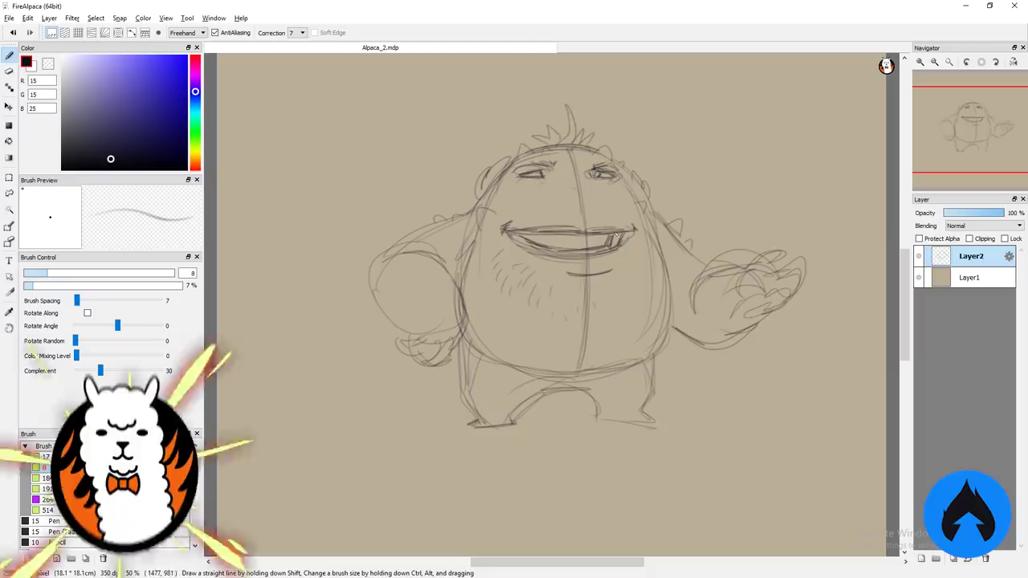
{"action": "left_click_drag", "start_coordinate": [457, 437], "coordinate": [513, 423]}
{"action": "left_click_drag", "start_coordinate": [241, 468], "coordinate": [587, 419]}
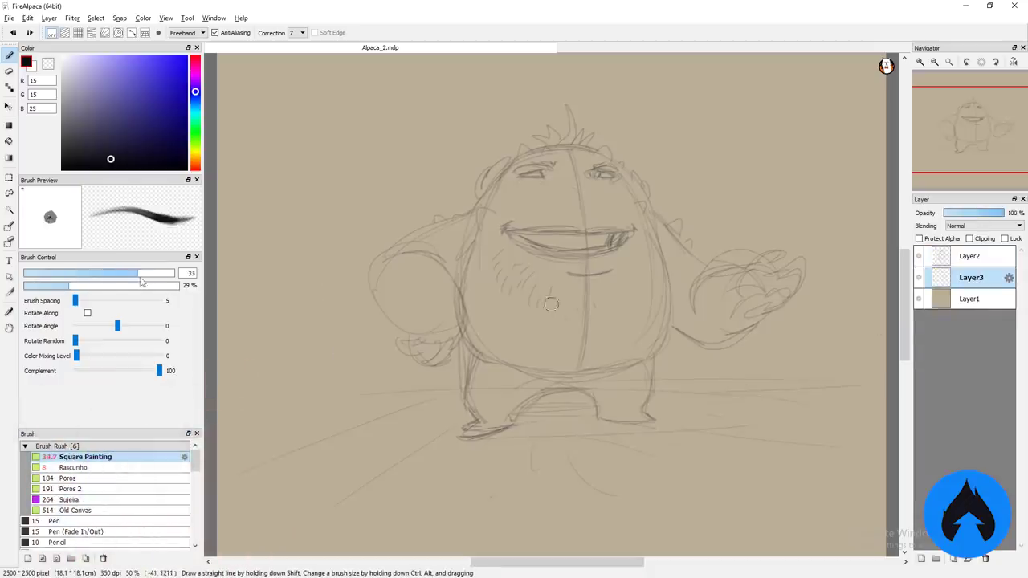
Step: Pick dark green (69,119,98) and block in the body, head, left arm and legs
{"action": "left_click", "coordinate": [195, 133]}
{"action": "left_click", "coordinate": [114, 117]}
{"action": "mouse_move", "coordinate": [526, 173]}
{"action": "left_mouse_down"}
{"action": "mouse_move", "coordinate": [474, 241]}
{"action": "mouse_move", "coordinate": [385, 321]}
{"action": "left_mouse_up"}
{"action": "left_click_drag", "start_coordinate": [385, 273], "coordinate": [626, 390]}
{"action": "left_click_drag", "start_coordinate": [534, 361], "coordinate": [610, 233]}
{"action": "left_click_drag", "start_coordinate": [562, 241], "coordinate": [659, 361]}
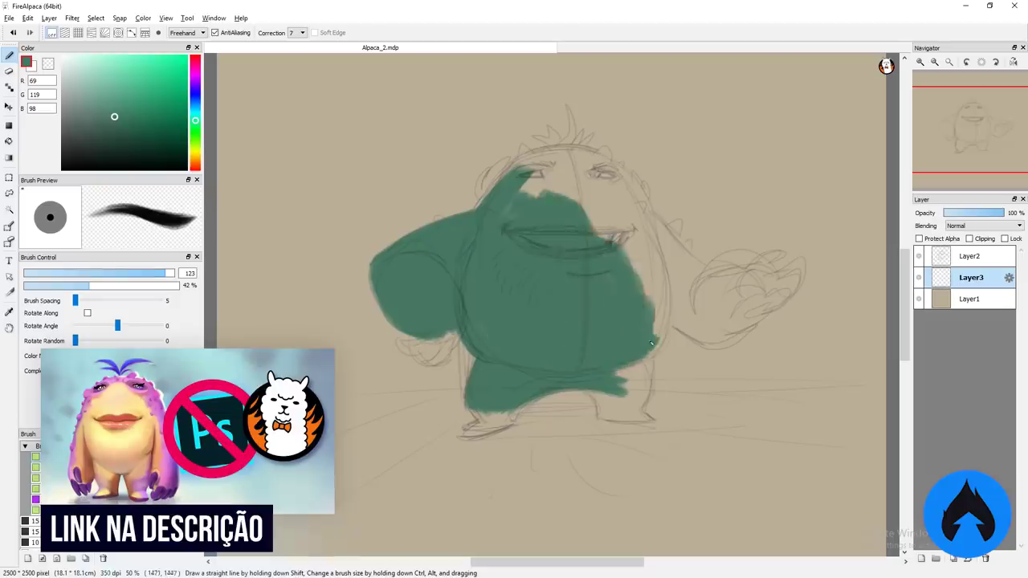
{"action": "left_click_drag", "start_coordinate": [522, 185], "coordinate": [667, 353]}
{"action": "left_click_drag", "start_coordinate": [506, 161], "coordinate": [618, 168]}
{"action": "left_click_drag", "start_coordinate": [89, 286], "coordinate": [70, 287]}
{"action": "mouse_move", "coordinate": [171, 273]}
{"action": "left_mouse_down"}
{"action": "mouse_move", "coordinate": [104, 273]}
{"action": "mouse_move", "coordinate": [109, 287]}
{"action": "left_mouse_up"}
{"action": "left_click_drag", "start_coordinate": [399, 345], "coordinate": [437, 347]}
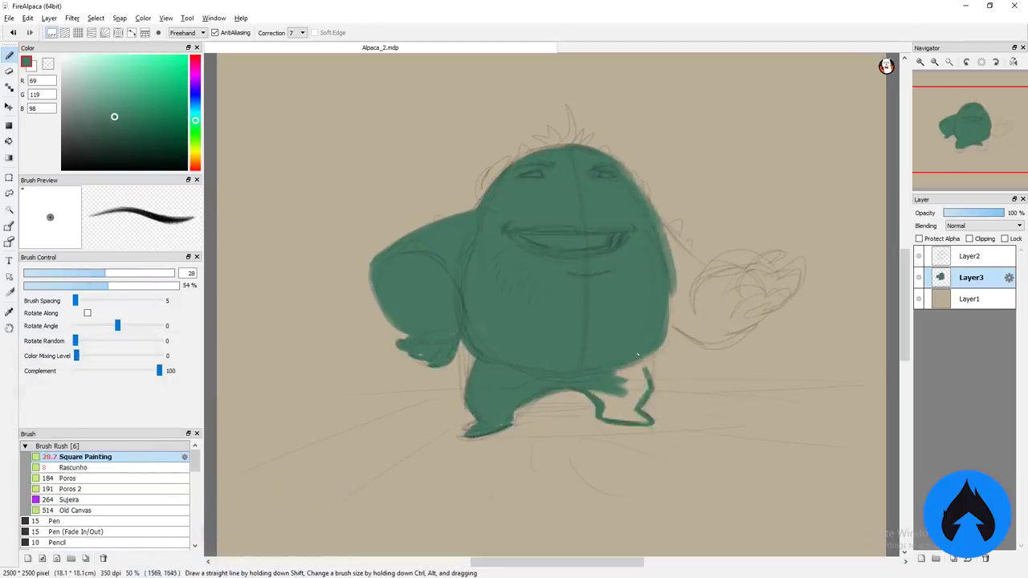
Step: Paint the right arm, hand and fingers green, plus a touch at the head's top-left
{"action": "left_click_drag", "start_coordinate": [126, 276], "coordinate": [129, 273]}
{"action": "left_click_drag", "start_coordinate": [650, 204], "coordinate": [719, 273]}
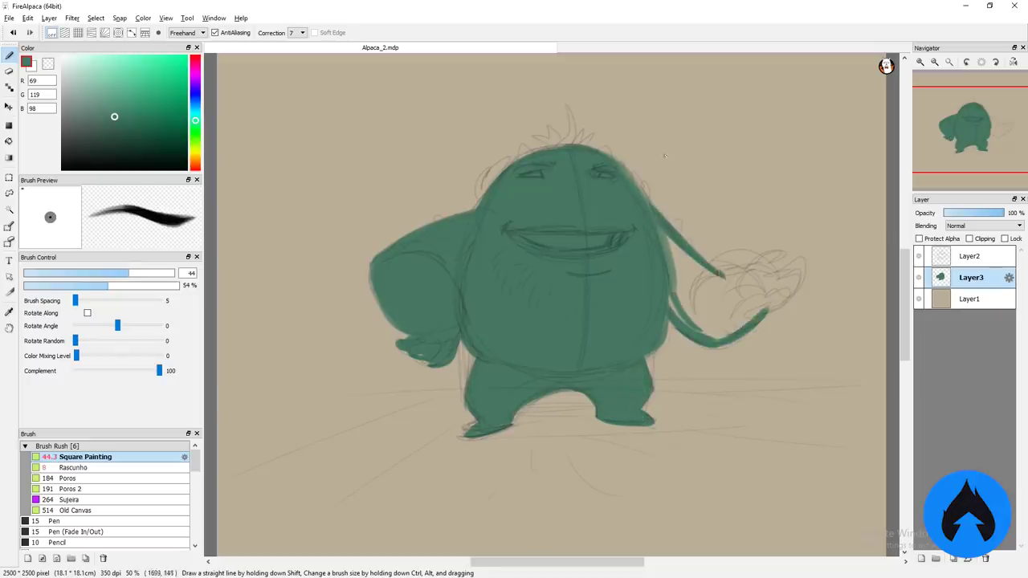
{"action": "left_click_drag", "start_coordinate": [670, 317], "coordinate": [783, 257]}
{"action": "mouse_move", "coordinate": [803, 269]}
{"action": "left_mouse_down"}
{"action": "mouse_move", "coordinate": [755, 317]}
{"action": "mouse_move", "coordinate": [690, 338]}
{"action": "left_mouse_up"}
{"action": "left_click_drag", "start_coordinate": [520, 153], "coordinate": [552, 158]}
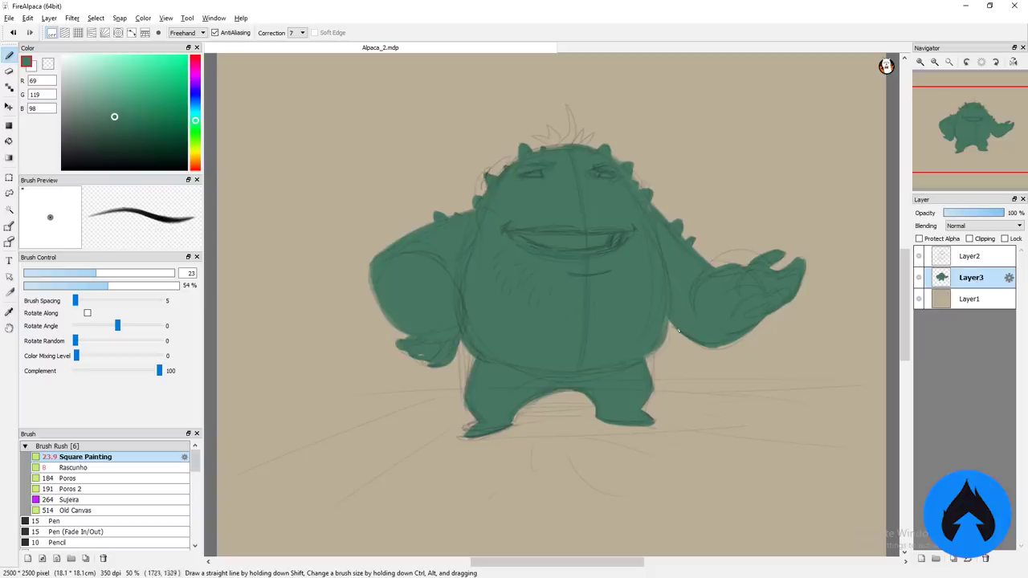
Step: Add a new Layer4 for the hair and choose bright red
{"action": "key", "text": "ctrl+shift+n"}
{"action": "left_click", "coordinate": [155, 60]}
{"action": "left_click", "coordinate": [194, 59]}
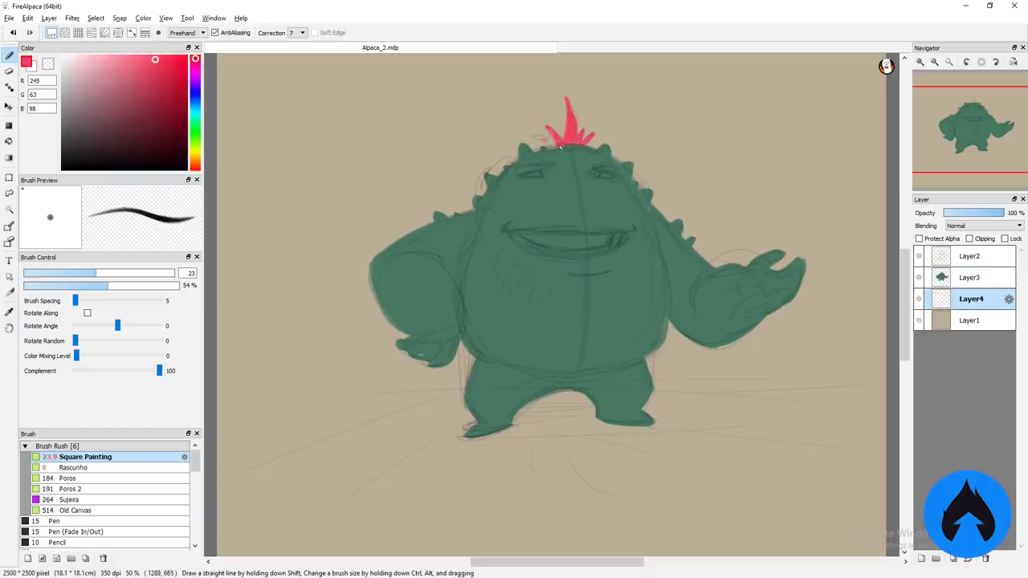
{"action": "right_click", "coordinate": [923, 277]}
{"action": "left_click", "coordinate": [298, 374]}
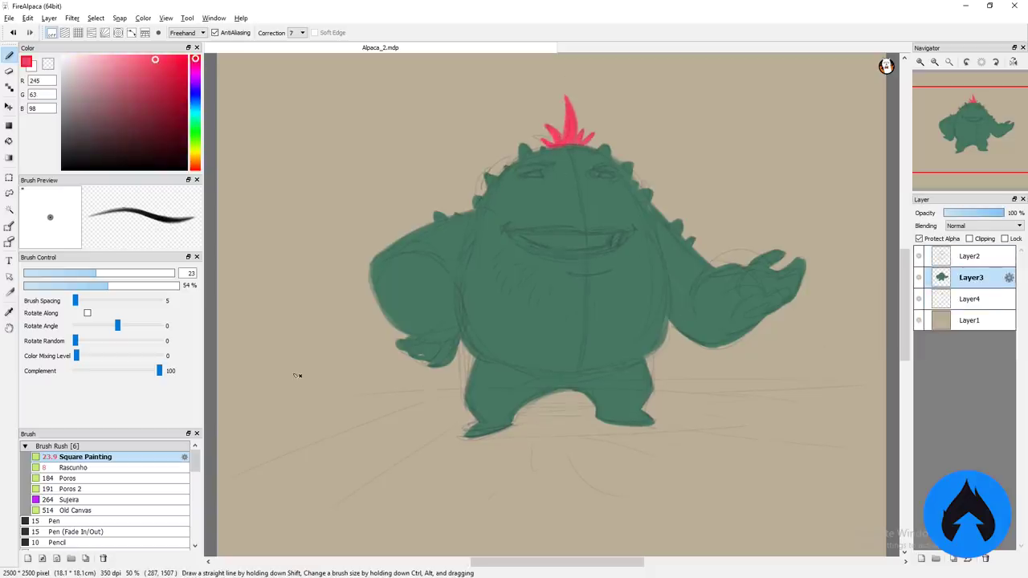
Step: Enable Protect Alpha on Layer3 and pick a light green with a large brush
{"action": "right_click", "coordinate": [925, 320]}
{"action": "left_click", "coordinate": [967, 277]}
{"action": "left_click_drag", "start_coordinate": [525, 265], "coordinate": [526, 345]}
{"action": "key", "text": "ctrl+z"}
{"action": "left_click", "coordinate": [393, 292], "text": "alt"}
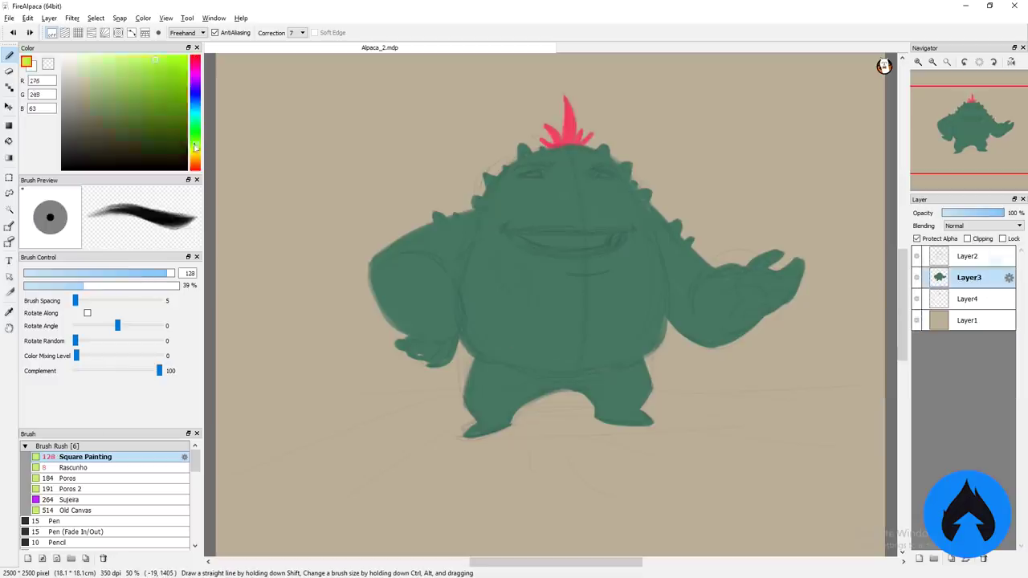
Step: Paint soft light-green highlights on the arms, hand, belly, chest, head and legs
{"action": "mouse_move", "coordinate": [401, 277]}
{"action": "left_mouse_down"}
{"action": "mouse_move", "coordinate": [432, 322]}
{"action": "mouse_move", "coordinate": [444, 250]}
{"action": "left_mouse_up"}
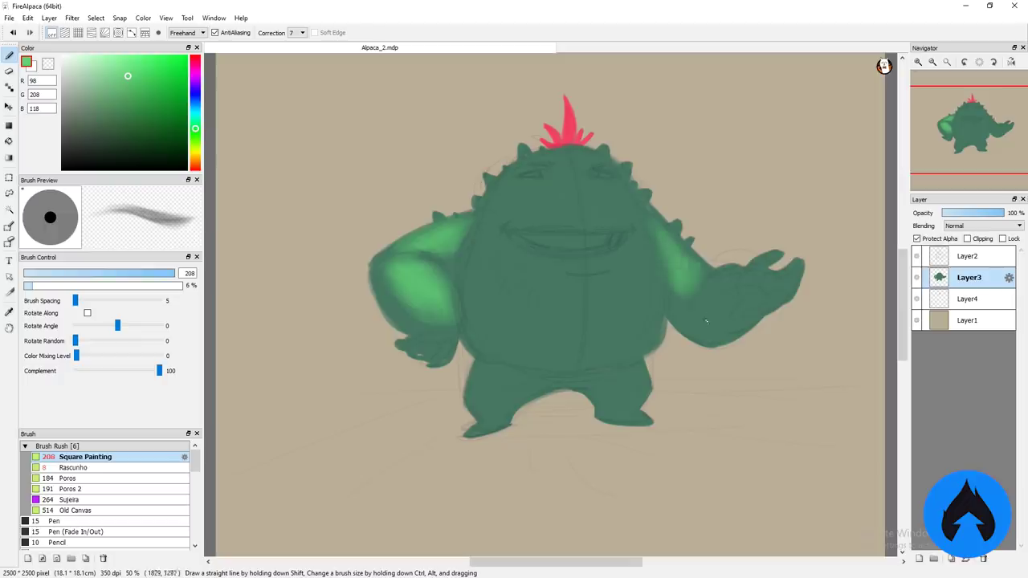
{"action": "left_click_drag", "start_coordinate": [743, 291], "coordinate": [787, 344]}
{"action": "mouse_move", "coordinate": [624, 326]}
{"action": "left_mouse_down"}
{"action": "mouse_move", "coordinate": [514, 297]}
{"action": "mouse_move", "coordinate": [542, 190]}
{"action": "mouse_move", "coordinate": [562, 232]}
{"action": "mouse_move", "coordinate": [603, 157]}
{"action": "left_mouse_up"}
{"action": "left_click_drag", "start_coordinate": [485, 381], "coordinate": [647, 373]}
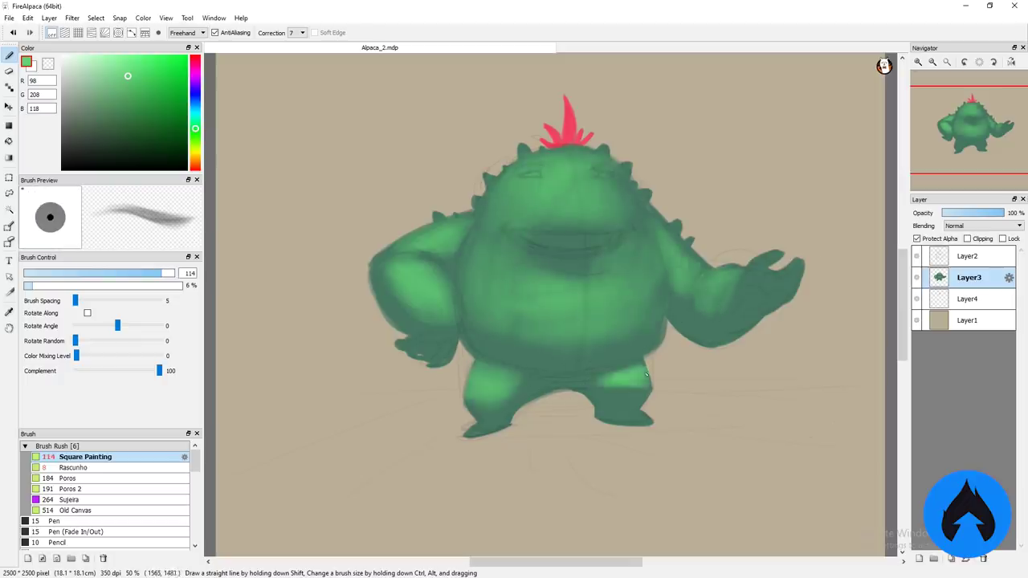
{"action": "scroll", "coordinate": [756, 262], "scroll_direction": "up", "scroll_amount": 2}
{"action": "mouse_move", "coordinate": [836, 305]}
{"action": "left_mouse_down"}
{"action": "mouse_move", "coordinate": [723, 265]}
{"action": "mouse_move", "coordinate": [389, 257]}
{"action": "mouse_move", "coordinate": [455, 160]}
{"action": "left_mouse_up"}
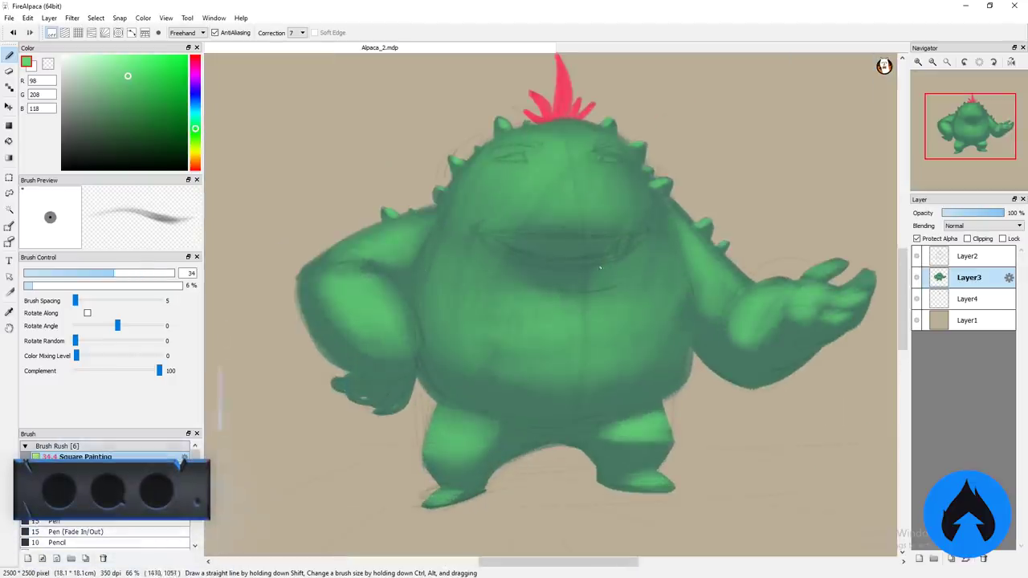
Step: Add a light smile stroke, then duplicate Layer3 and set Saturation 10%, Brightness 129%
{"action": "left_click_drag", "start_coordinate": [490, 241], "coordinate": [634, 234]}
{"action": "left_click_drag", "start_coordinate": [562, 265], "coordinate": [611, 257], "text": "ctrl+alt"}
{"action": "left_click", "coordinate": [951, 558]}
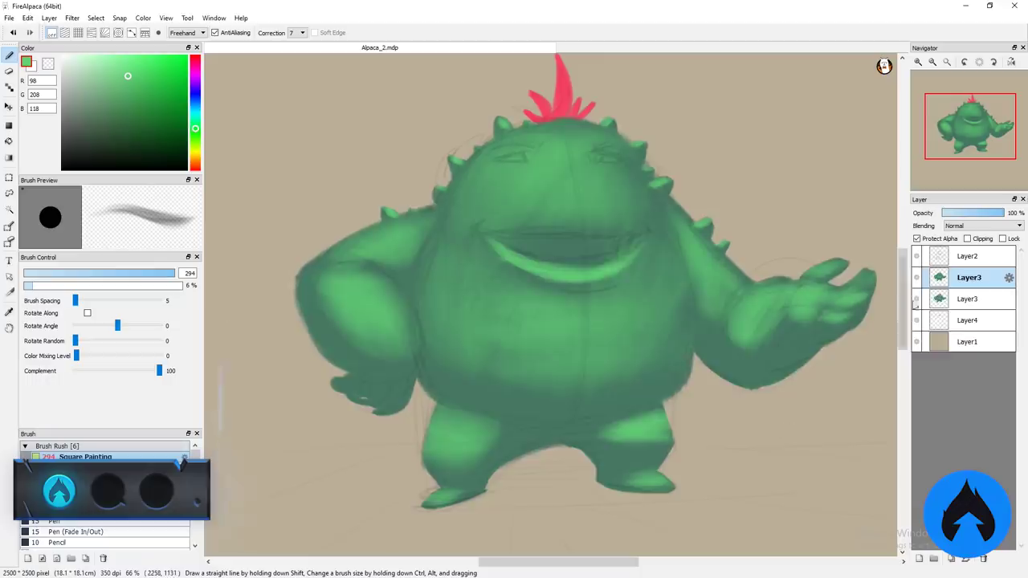
{"action": "key", "text": "ctrl+u"}
{"action": "left_click_drag", "start_coordinate": [711, 377], "coordinate": [681, 376]}
{"action": "left_click_drag", "start_coordinate": [746, 391], "coordinate": [768, 391]}
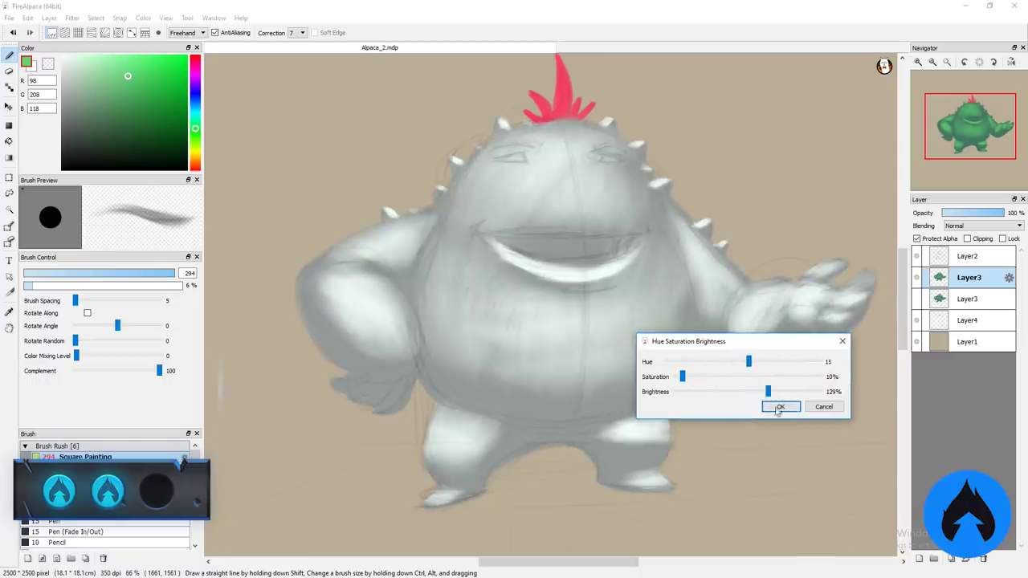
{"action": "left_click", "coordinate": [779, 407]}
Step: Add a clipped Multiply layer and paint a warm pale tint over the body
{"action": "right_click", "coordinate": [967, 277]}
{"action": "left_click", "coordinate": [923, 313]}
{"action": "left_click", "coordinate": [759, 331]}
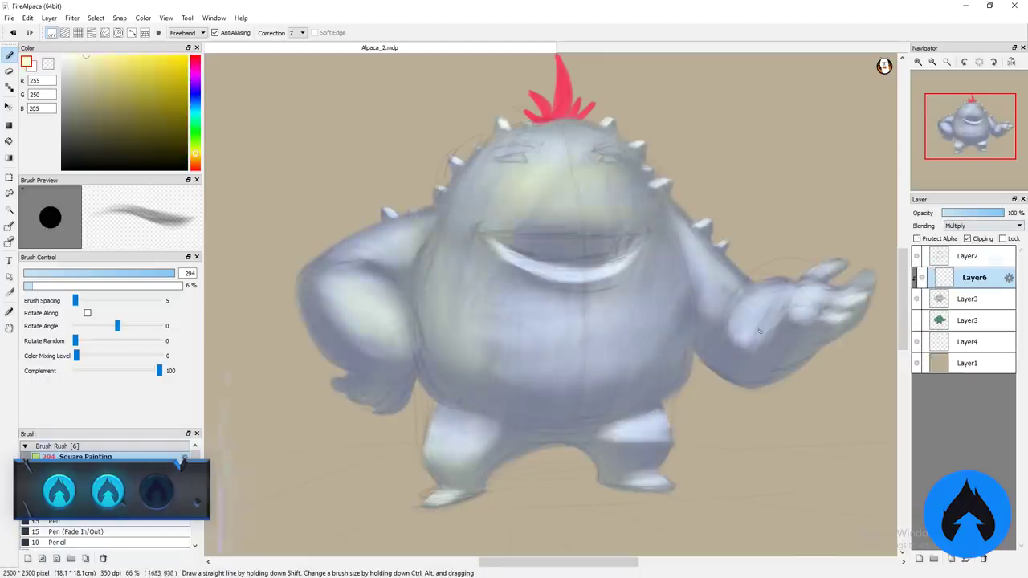
{"action": "left_click_drag", "start_coordinate": [759, 331], "coordinate": [562, 337]}
{"action": "left_click", "coordinate": [194, 159]}
{"action": "left_click", "coordinate": [105, 56]}
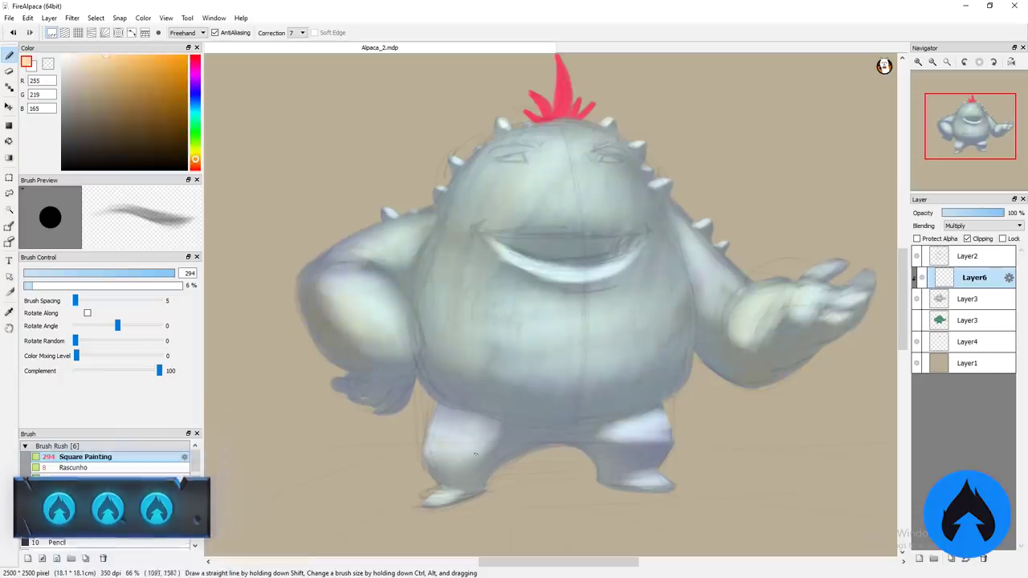
{"action": "left_click", "coordinate": [980, 226]}
Step: On the grey Layer3, darken the right arm and shoulder edge in dark brown
{"action": "left_click", "coordinate": [963, 233]}
{"action": "left_click", "coordinate": [967, 299]}
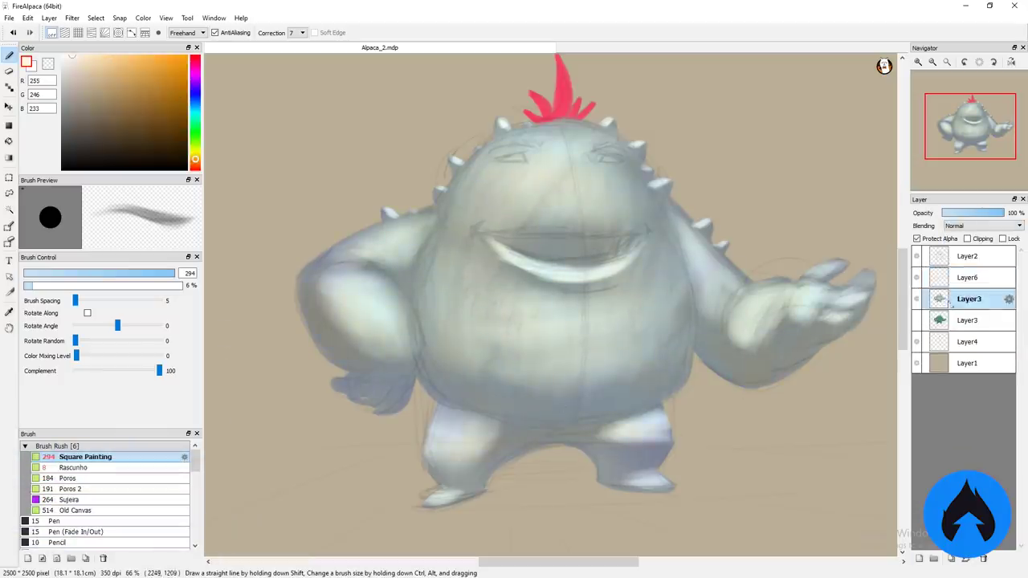
{"action": "left_click", "coordinate": [131, 148]}
{"action": "left_click", "coordinate": [129, 273]}
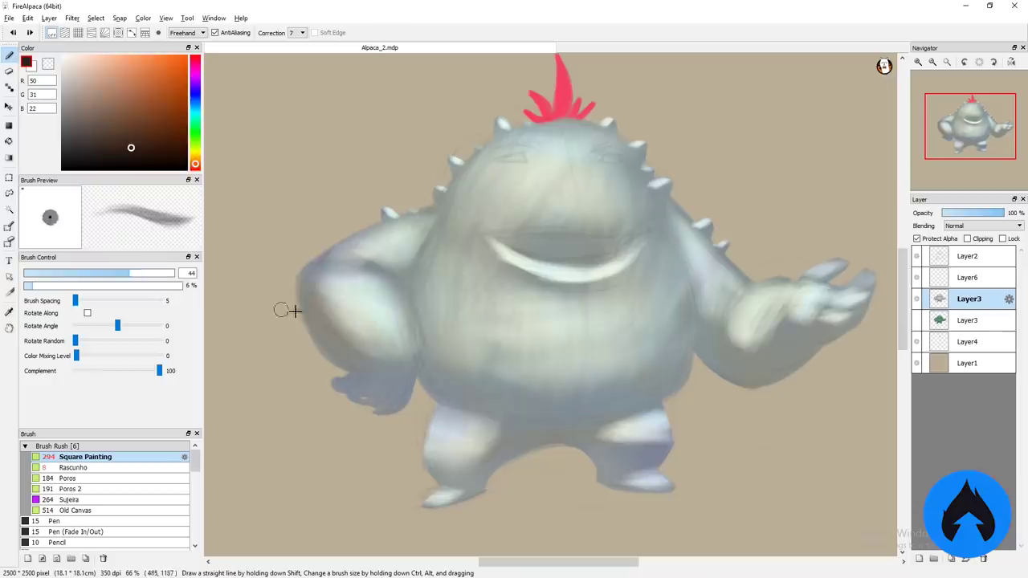
{"action": "left_click_drag", "start_coordinate": [669, 229], "coordinate": [700, 345]}
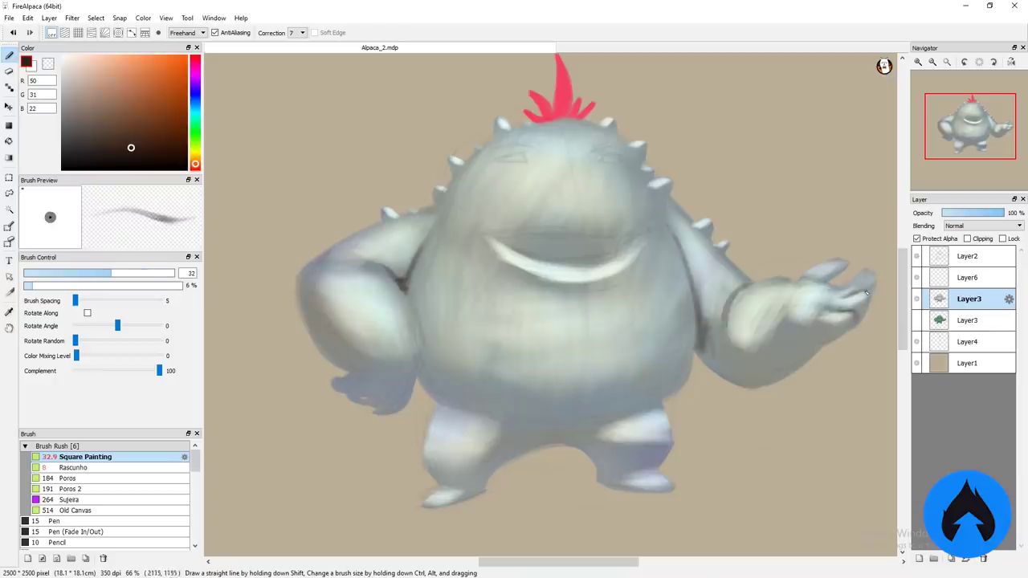
Step: Eyedrop pale and mid greys to repaint the legs and shade above the mouth and right arm
{"action": "left_click", "coordinate": [404, 308], "text": "alt"}
{"action": "left_click_drag", "start_coordinate": [404, 307], "coordinate": [413, 324]}
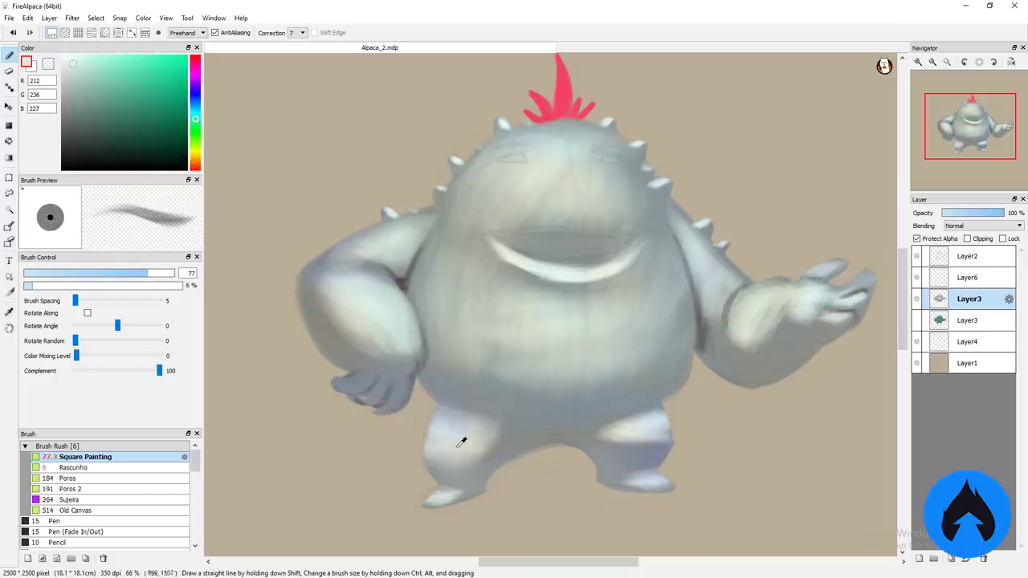
{"action": "mouse_move", "coordinate": [461, 442]}
{"action": "left_mouse_down"}
{"action": "mouse_move", "coordinate": [478, 417]}
{"action": "mouse_move", "coordinate": [626, 425]}
{"action": "left_mouse_up"}
{"action": "left_click", "coordinate": [482, 414], "text": "alt"}
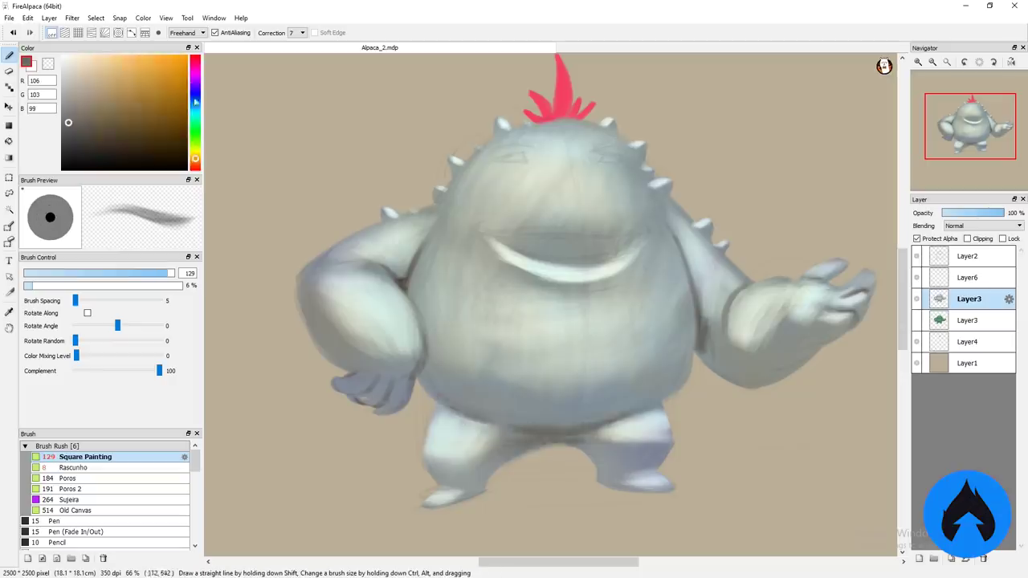
{"action": "mouse_move", "coordinate": [474, 234]}
{"action": "left_mouse_down"}
{"action": "mouse_move", "coordinate": [646, 233]}
{"action": "mouse_move", "coordinate": [803, 378]}
{"action": "left_mouse_up"}
{"action": "left_click", "coordinate": [730, 298], "text": "alt"}
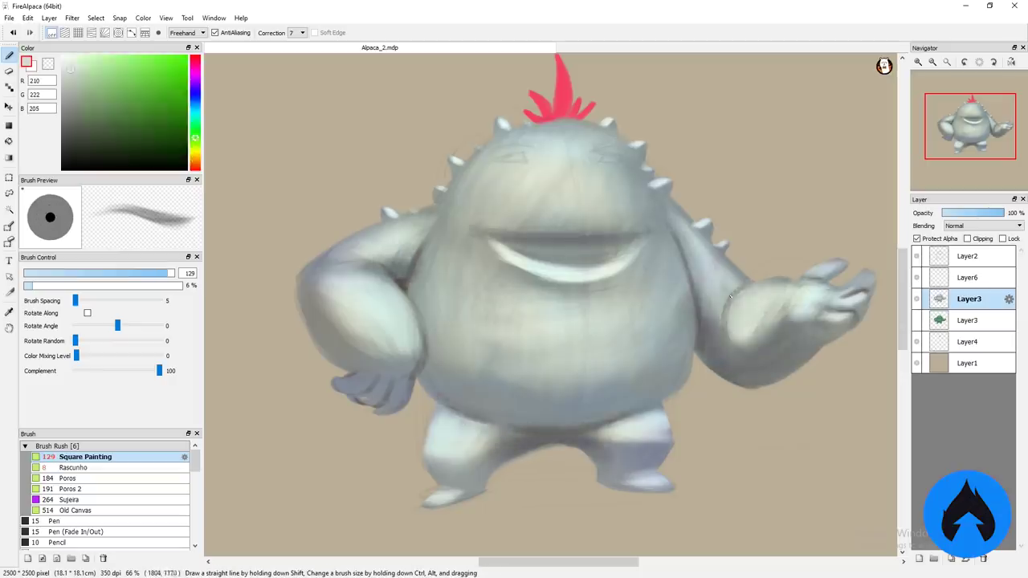
{"action": "left_click", "coordinate": [730, 298], "text": "alt"}
{"action": "scroll", "coordinate": [104, 490], "scroll_direction": "down", "scroll_amount": 5}
Step: Lighten the belly and head with sampled near-white tones, softening with the Blur brush
{"action": "left_click", "coordinate": [55, 484]}
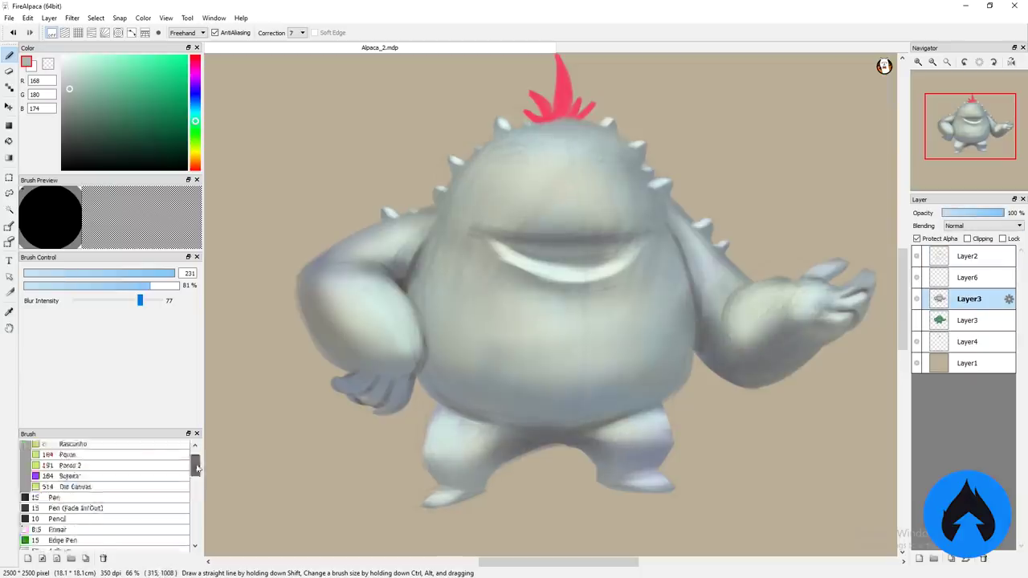
{"action": "left_click", "coordinate": [612, 313], "text": "alt"}
{"action": "mouse_move", "coordinate": [612, 313]}
{"action": "left_mouse_down"}
{"action": "mouse_move", "coordinate": [481, 273]}
{"action": "mouse_move", "coordinate": [659, 313]}
{"action": "left_mouse_up"}
{"action": "left_click", "coordinate": [498, 289], "text": "alt"}
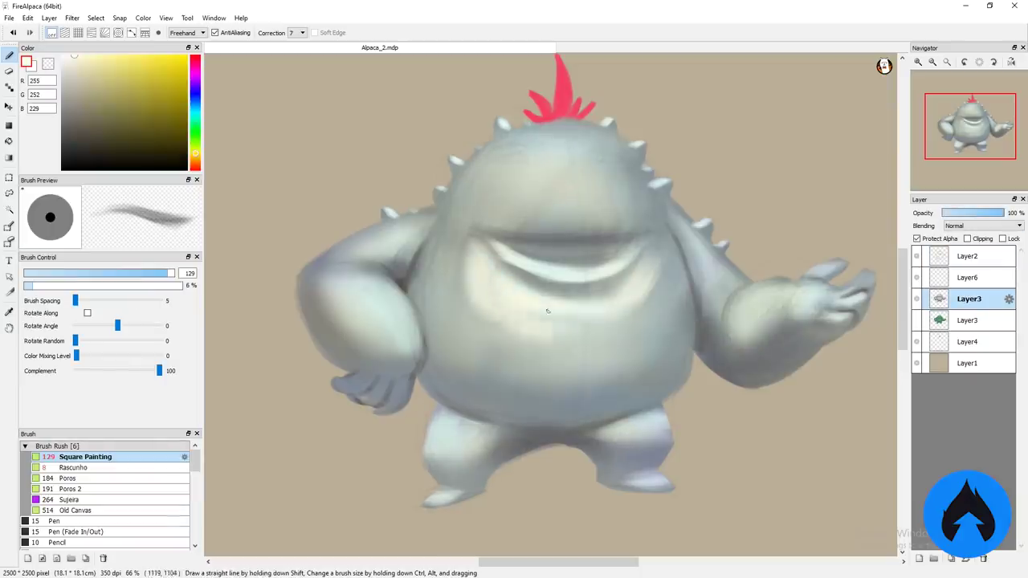
{"action": "mouse_move", "coordinate": [562, 329]}
{"action": "left_mouse_down"}
{"action": "mouse_move", "coordinate": [498, 312]}
{"action": "mouse_move", "coordinate": [557, 167]}
{"action": "mouse_move", "coordinate": [610, 185]}
{"action": "left_mouse_up"}
{"action": "left_click", "coordinate": [493, 246], "text": "alt"}
{"action": "left_click_drag", "start_coordinate": [490, 161], "coordinate": [622, 153]}
{"action": "left_click", "coordinate": [535, 163], "text": "alt"}
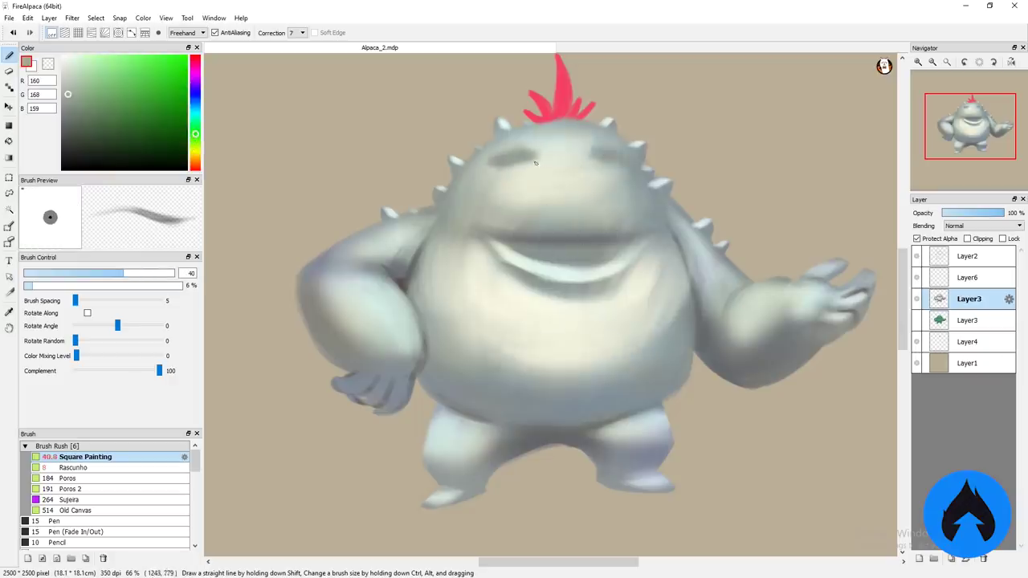
{"action": "left_click", "coordinate": [440, 255], "text": "alt"}
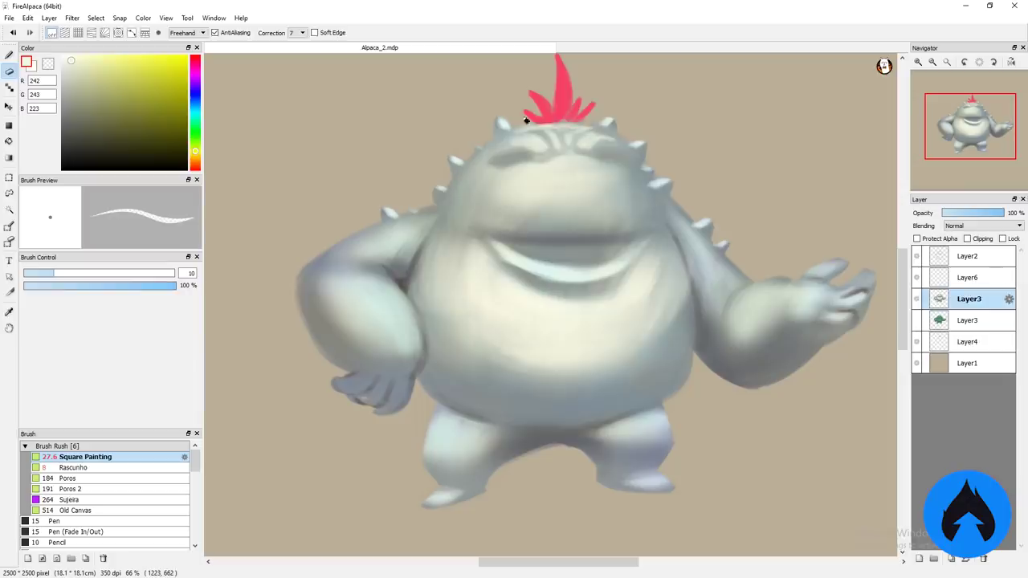
Step: Sample cream and grey-blue shadow tones from the forehead and body, rotating the view
{"action": "left_click", "coordinate": [545, 160], "text": "alt"}
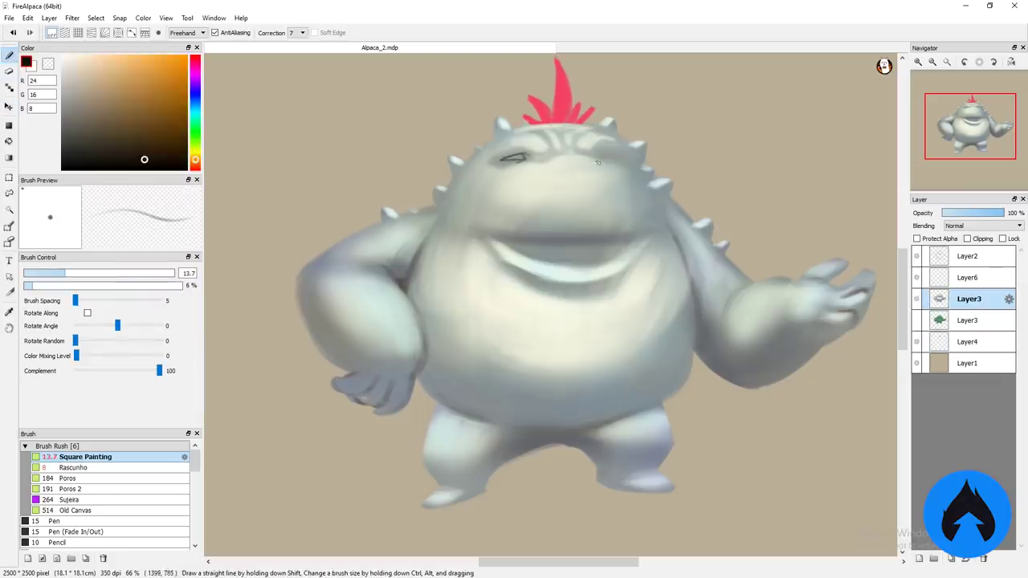
{"action": "left_click", "coordinate": [548, 162], "text": "alt"}
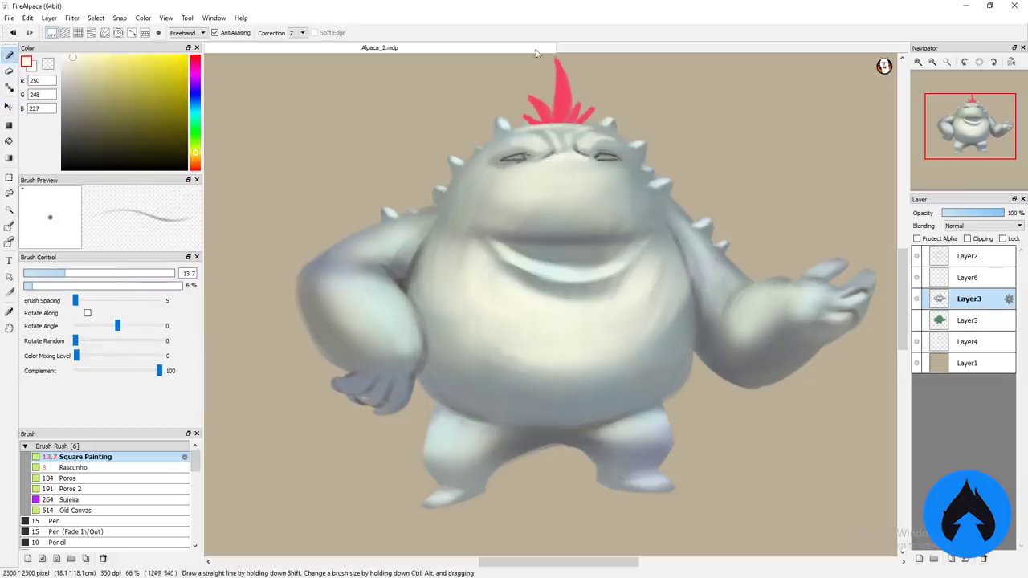
{"action": "left_click", "coordinate": [545, 236], "text": "alt"}
{"action": "left_click", "coordinate": [561, 236], "text": "alt"}
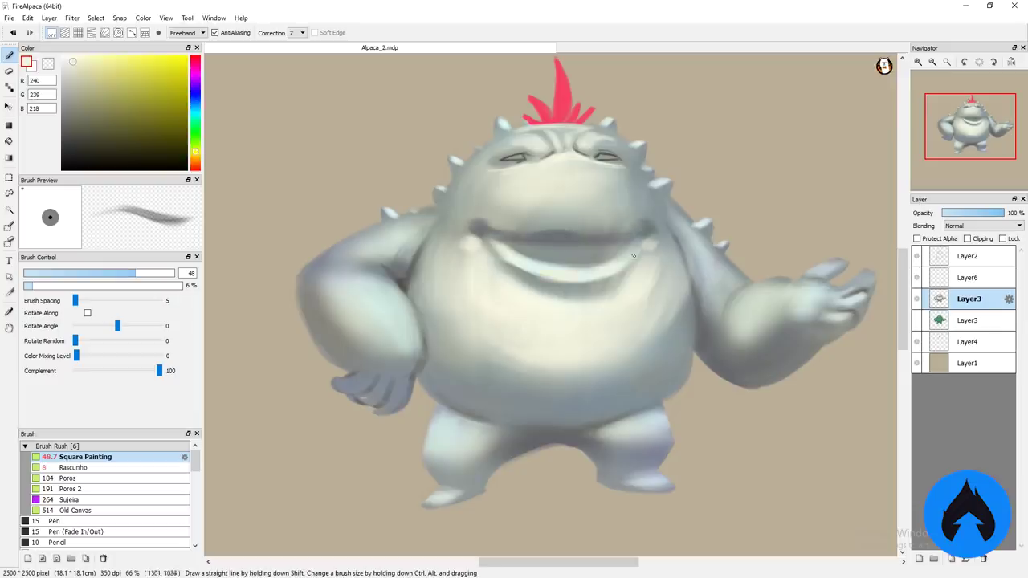
{"action": "left_click_drag", "start_coordinate": [562, 235], "coordinate": [604, 231]}
{"action": "left_click", "coordinate": [603, 232], "text": "alt"}
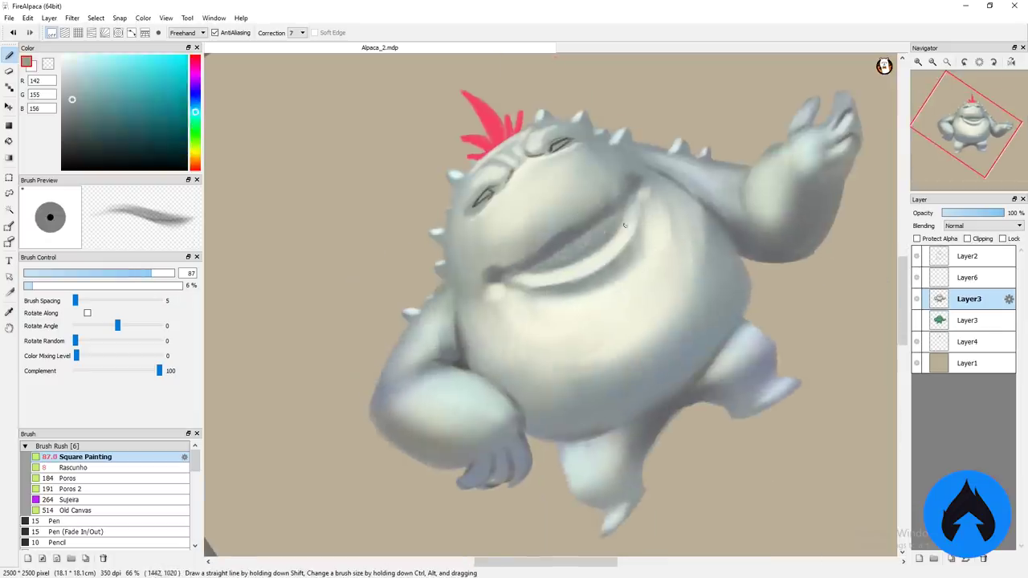
{"action": "left_click_drag", "start_coordinate": [624, 500], "coordinate": [562, 361]}
Step: Brighten the chest, both shoulders, left arm and right side of the head with light cream
{"action": "left_click", "coordinate": [610, 285], "text": "alt"}
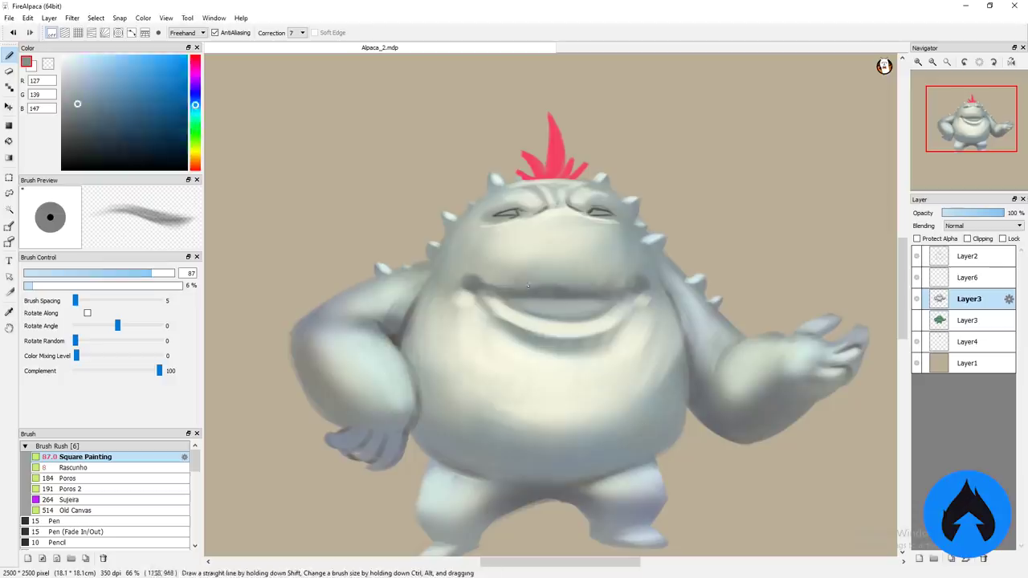
{"action": "left_click", "coordinate": [537, 278], "text": "alt"}
{"action": "left_click", "coordinate": [619, 287], "text": "alt"}
{"action": "mouse_move", "coordinate": [505, 264]}
{"action": "left_mouse_down"}
{"action": "mouse_move", "coordinate": [599, 240]}
{"action": "mouse_move", "coordinate": [470, 257]}
{"action": "mouse_move", "coordinate": [455, 338]}
{"action": "left_mouse_up"}
{"action": "left_click_drag", "start_coordinate": [675, 257], "coordinate": [642, 353]}
{"action": "mouse_move", "coordinate": [438, 273]}
{"action": "left_mouse_down"}
{"action": "mouse_move", "coordinate": [326, 325]}
{"action": "mouse_move", "coordinate": [405, 402]}
{"action": "left_mouse_up"}
{"action": "mouse_move", "coordinate": [434, 273]}
{"action": "left_mouse_down"}
{"action": "mouse_move", "coordinate": [393, 279]}
{"action": "mouse_move", "coordinate": [460, 225]}
{"action": "left_mouse_up"}
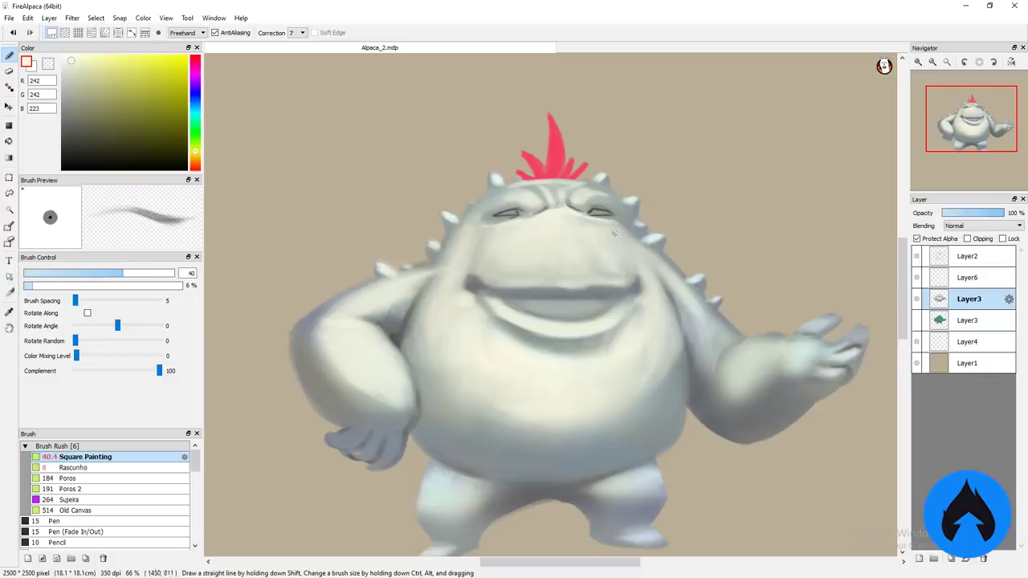
{"action": "left_click_drag", "start_coordinate": [614, 234], "coordinate": [627, 209]}
Step: Sample a lighter cream and soften the paint with a resized Blur brush
{"action": "left_click", "coordinate": [608, 195], "text": "alt"}
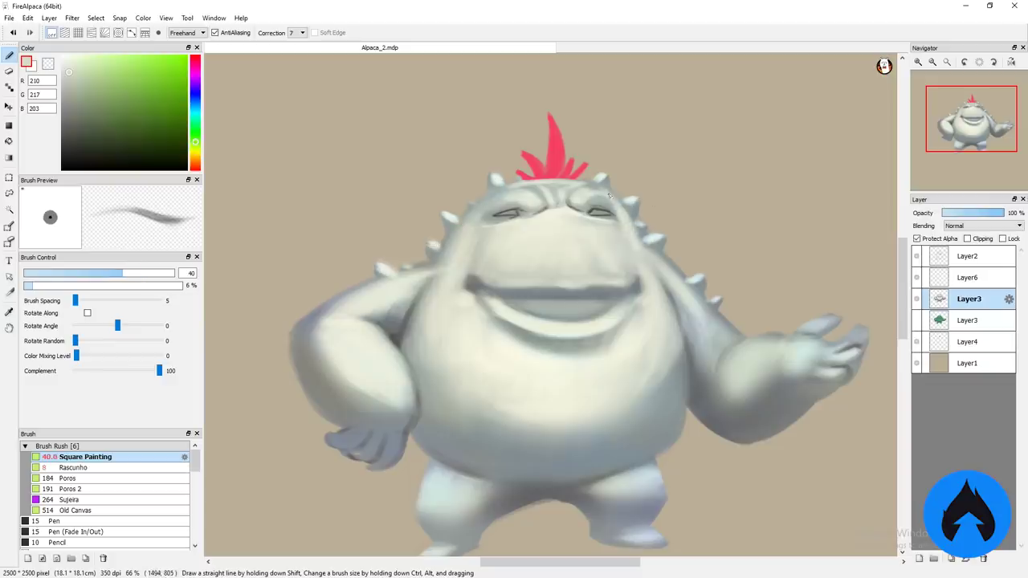
{"action": "left_click", "coordinate": [554, 230], "text": "alt"}
{"action": "left_click_drag", "start_coordinate": [554, 230], "coordinate": [534, 235]}
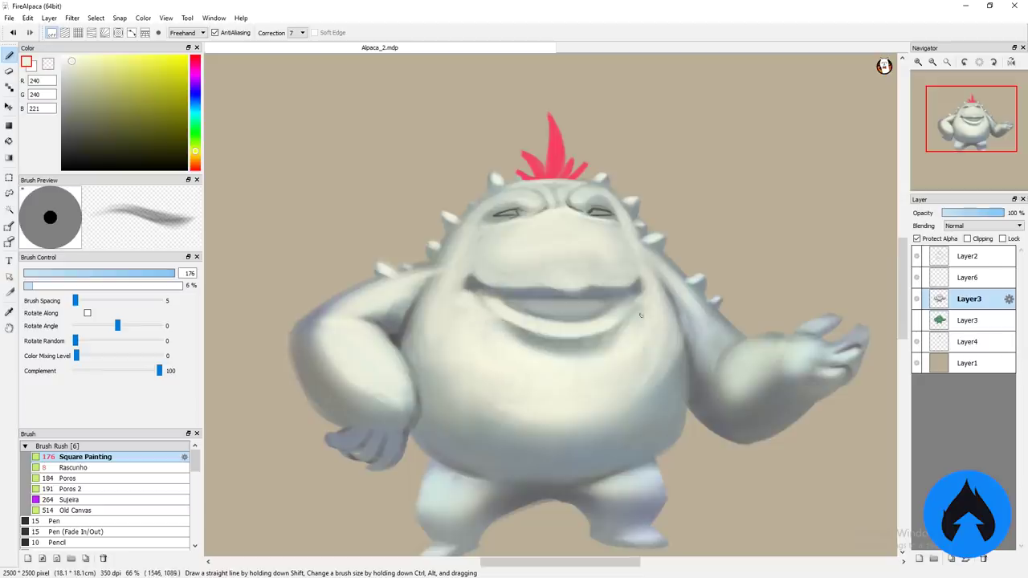
{"action": "scroll", "coordinate": [640, 315], "scroll_direction": "down", "scroll_amount": 3}
{"action": "left_click", "coordinate": [65, 459]}
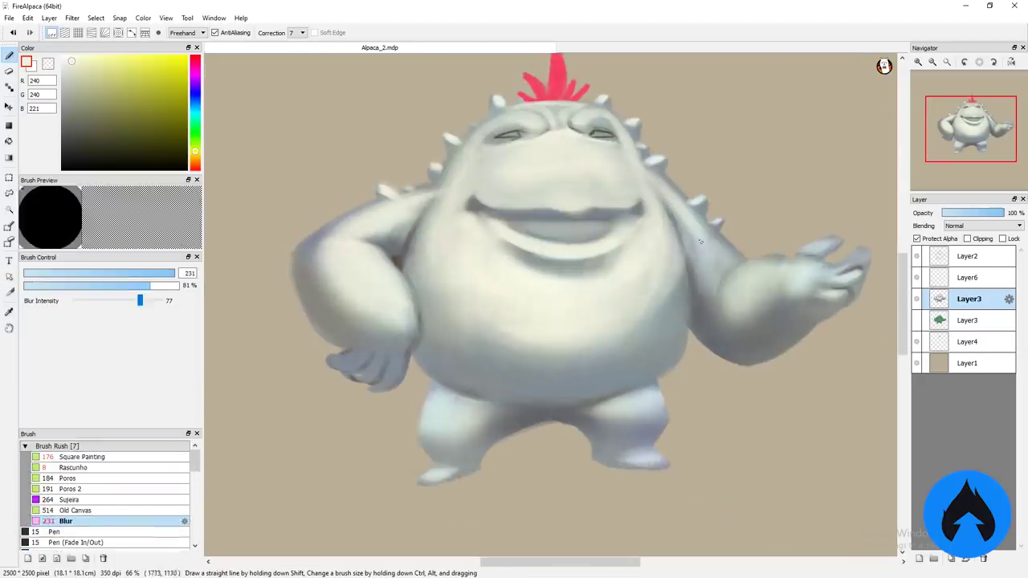
{"action": "left_click_drag", "start_coordinate": [700, 241], "coordinate": [508, 339]}
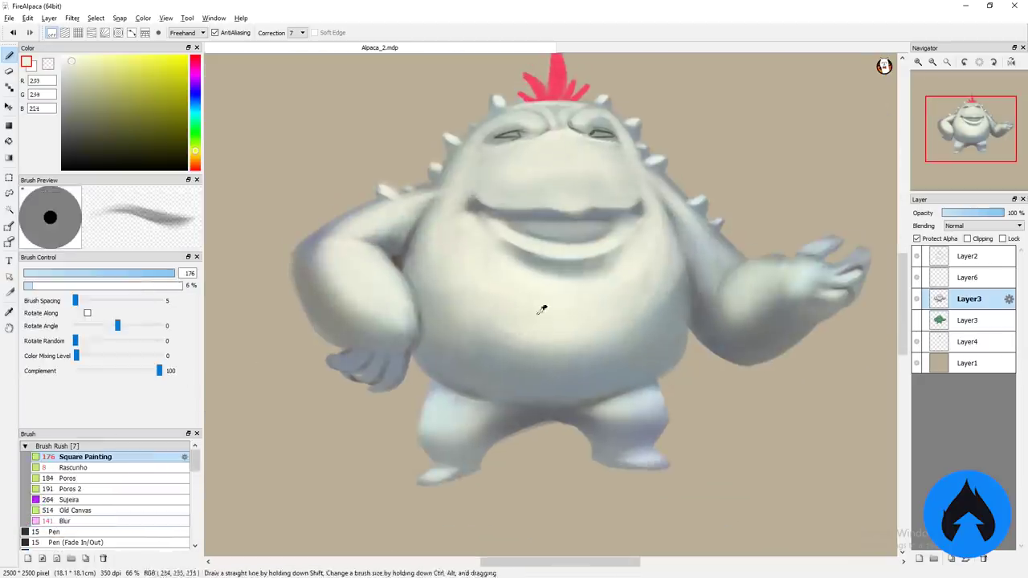
{"action": "left_click", "coordinate": [747, 289], "text": "alt"}
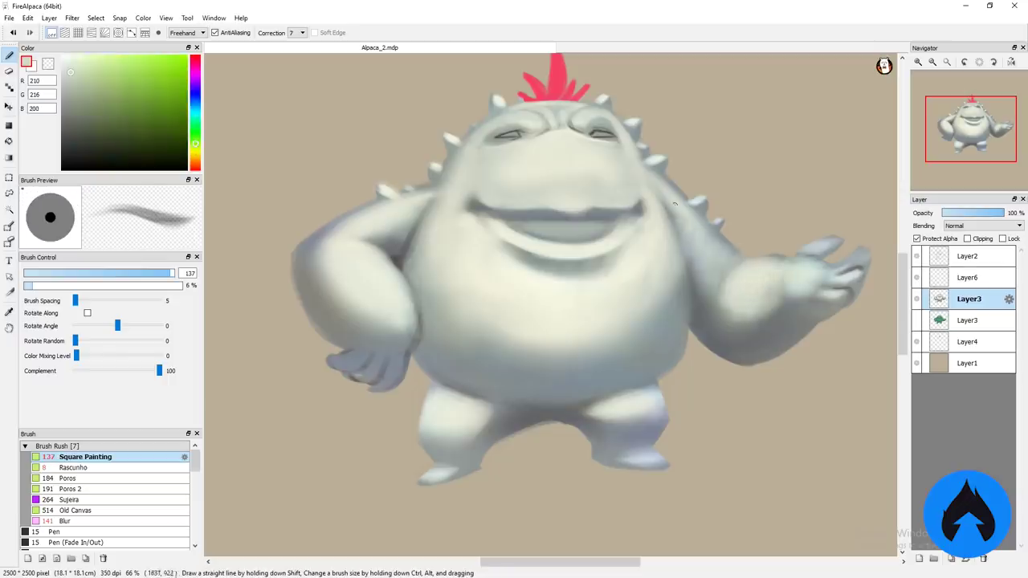
Step: Shrink the brush to about 50, sample grey, warm the hue, then enlarge to about 98
{"action": "mouse_move", "coordinate": [493, 199]}
{"action": "left_mouse_down"}
{"action": "mouse_move", "coordinate": [473, 185]}
{"action": "mouse_move", "coordinate": [434, 186]}
{"action": "left_mouse_up"}
{"action": "left_click", "coordinate": [578, 98], "text": "alt"}
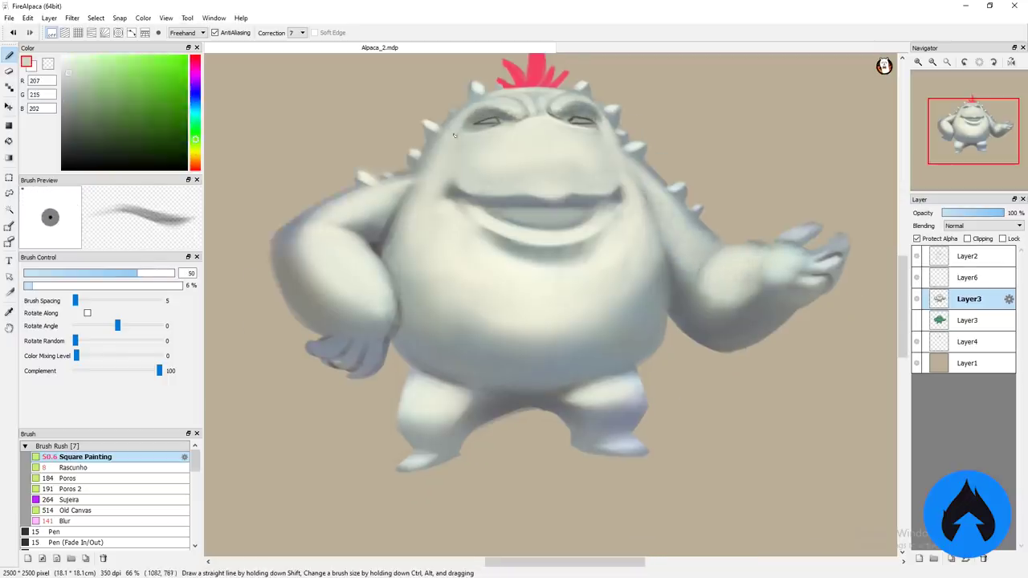
{"action": "left_click", "coordinate": [195, 151]}
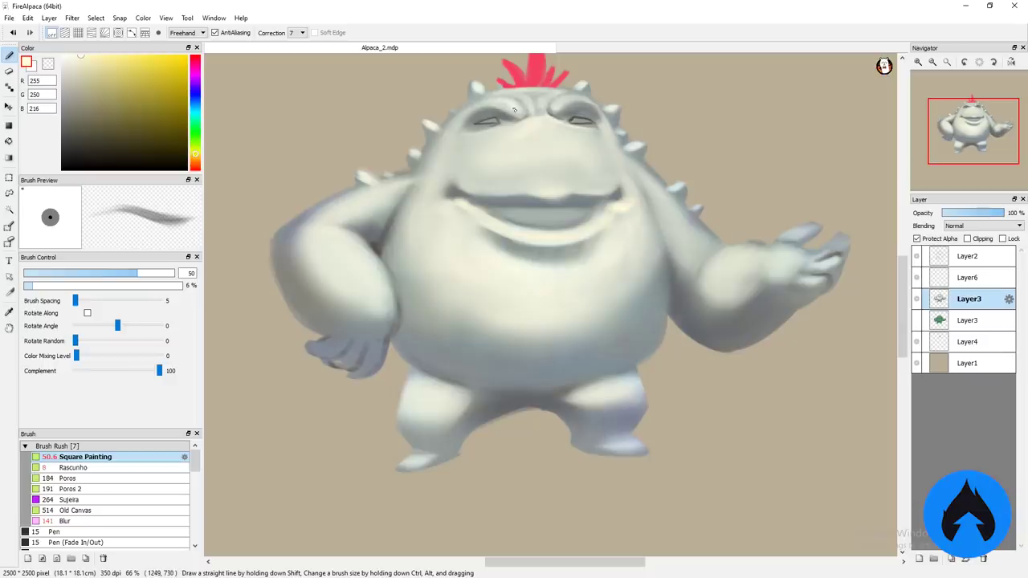
{"action": "left_click", "coordinate": [155, 273]}
{"action": "left_click", "coordinate": [419, 208], "text": "alt"}
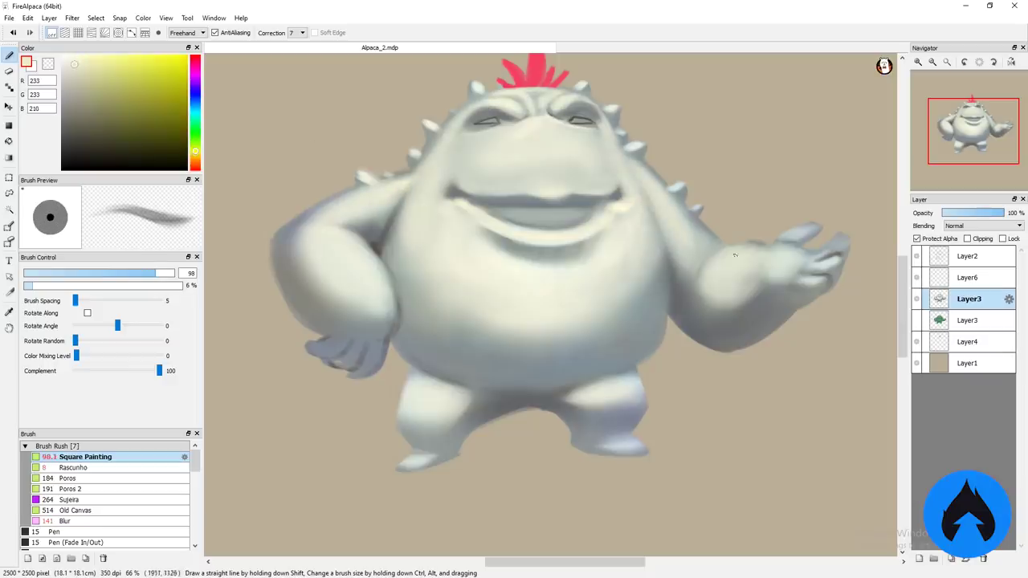
{"action": "left_click", "coordinate": [707, 241], "text": "alt"}
{"action": "left_click", "coordinate": [703, 261], "text": "alt"}
Step: Sample darker grey-blue shadow tones, shrink the brush to about 23, and soften with the Blur brush
{"action": "left_click", "coordinate": [413, 328], "text": "alt"}
{"action": "left_click", "coordinate": [385, 299], "text": "alt"}
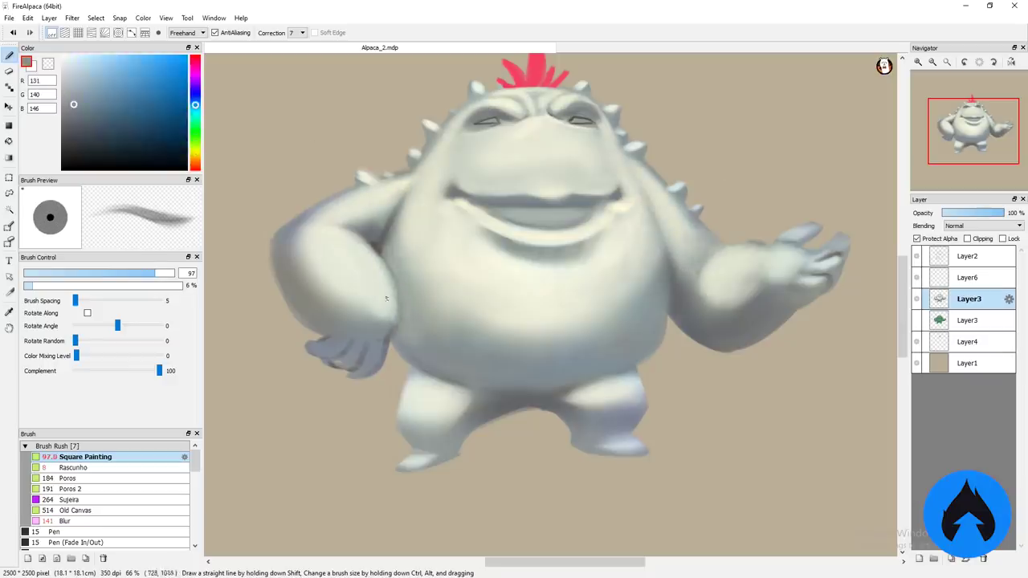
{"action": "left_click_drag", "start_coordinate": [386, 299], "coordinate": [338, 298]}
{"action": "left_click", "coordinate": [437, 213], "text": "alt"}
{"action": "left_click", "coordinate": [487, 124], "text": "alt"}
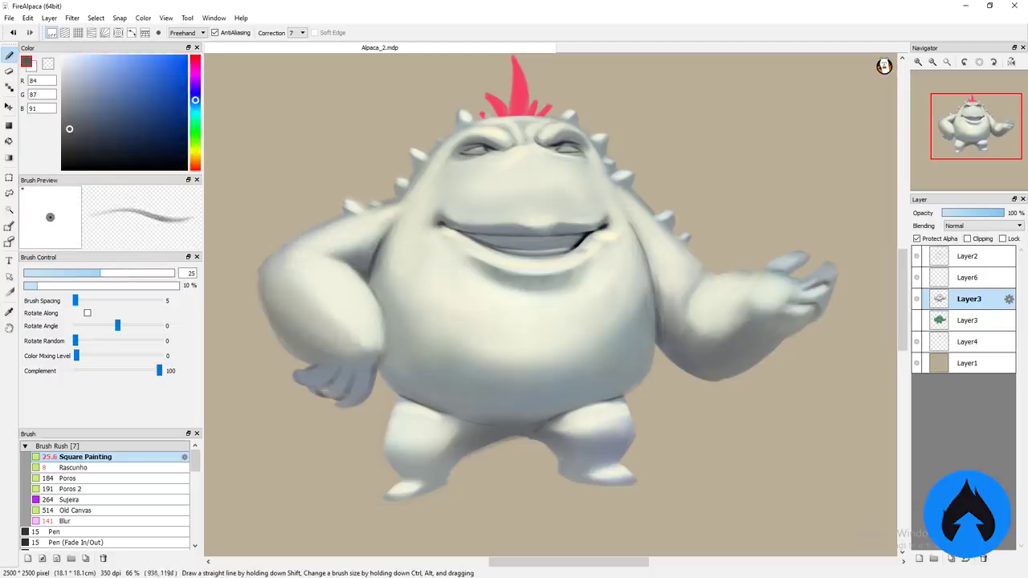
{"action": "left_click", "coordinate": [65, 521]}
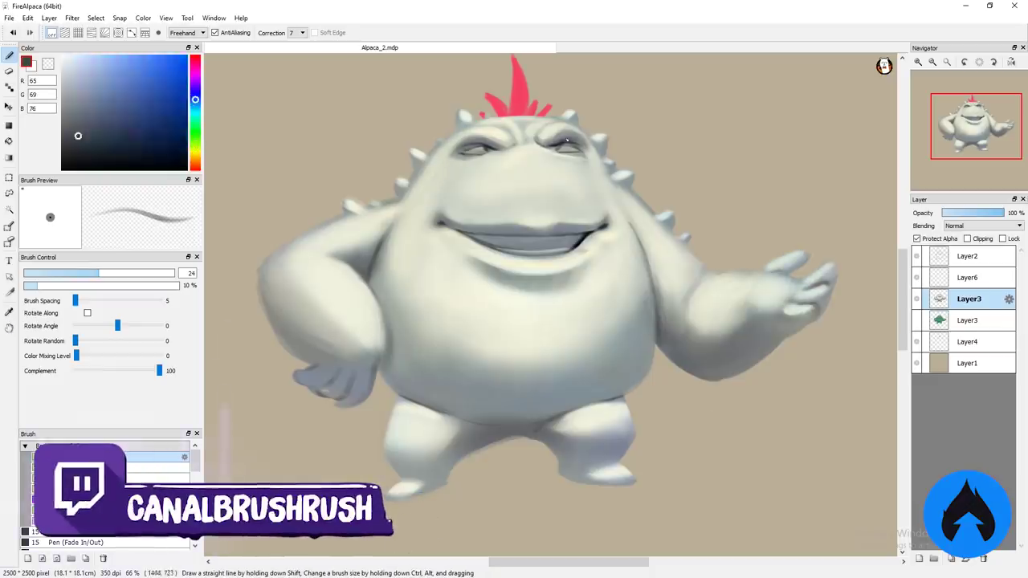
{"action": "left_click", "coordinate": [576, 171], "text": "alt"}
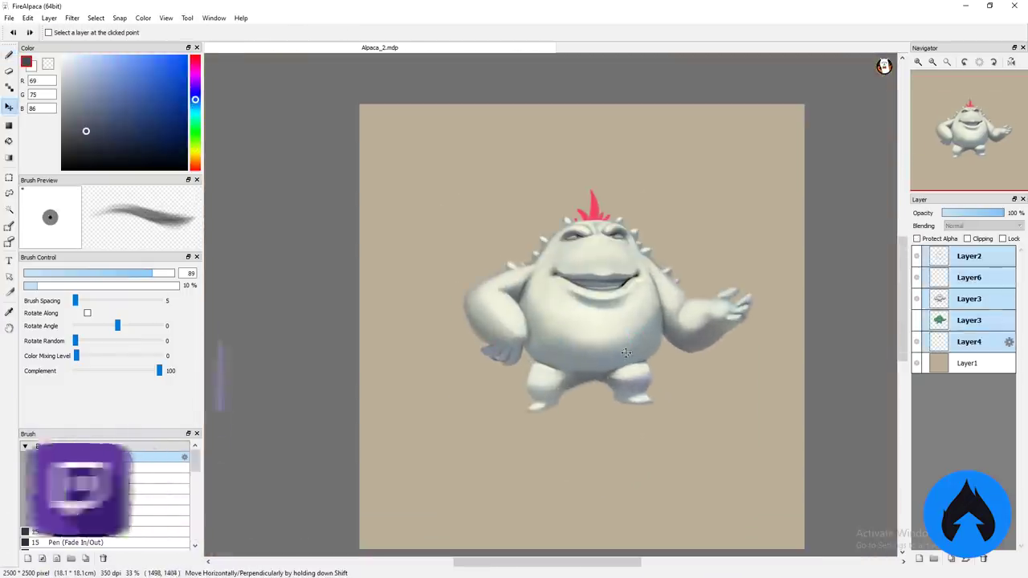
Step: Delete the green Layer3 and brighten the shading between the legs with light tan
{"action": "left_click", "coordinate": [968, 319]}
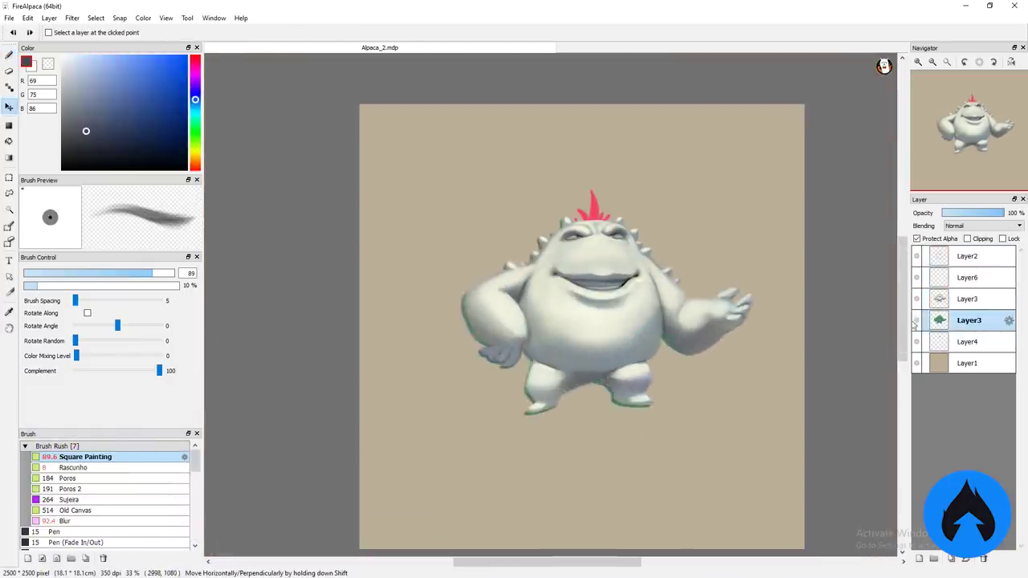
{"action": "left_click", "coordinate": [983, 560]}
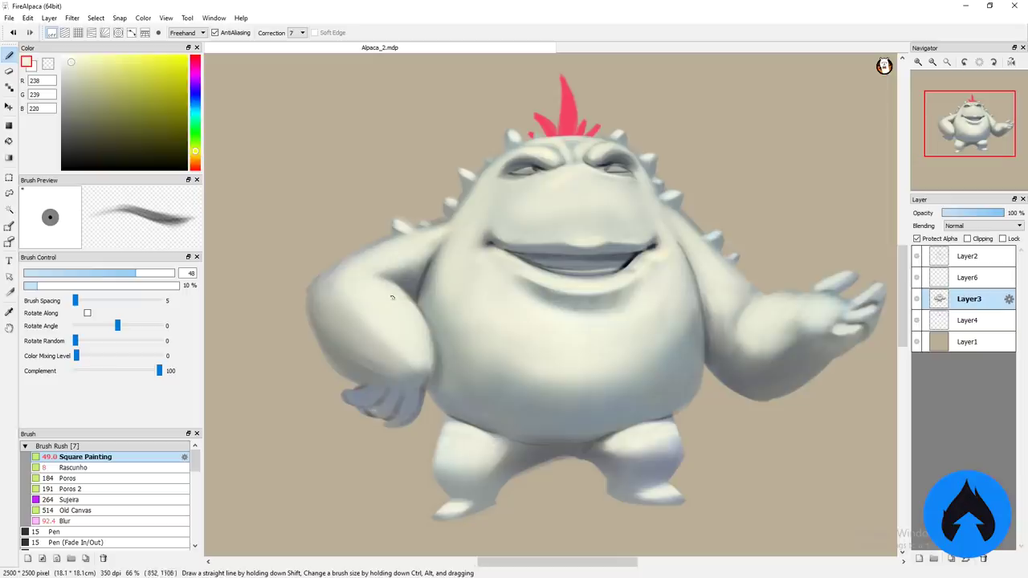
{"action": "left_click", "coordinate": [463, 189], "text": "alt"}
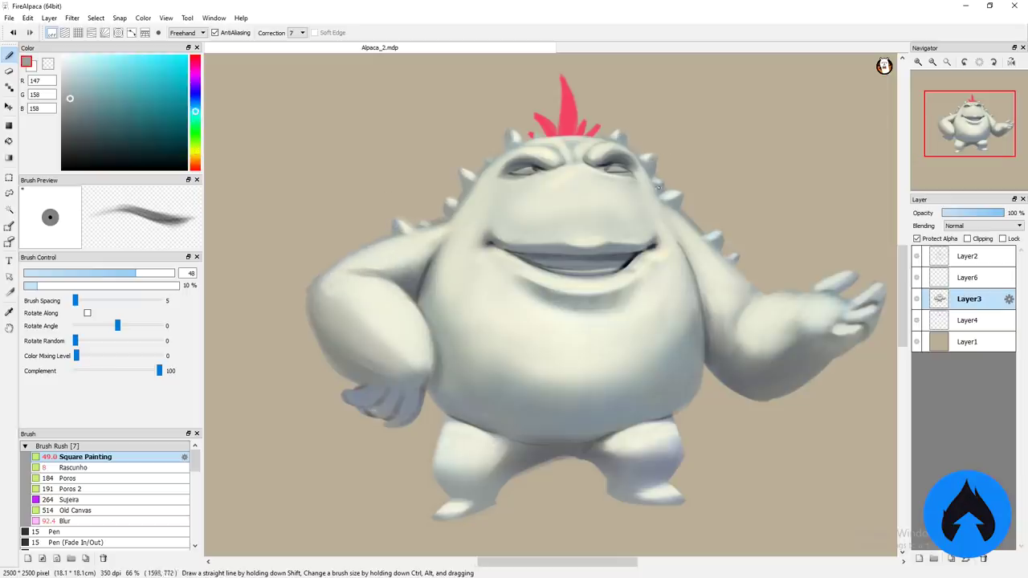
{"action": "left_click", "coordinate": [663, 182], "text": "alt"}
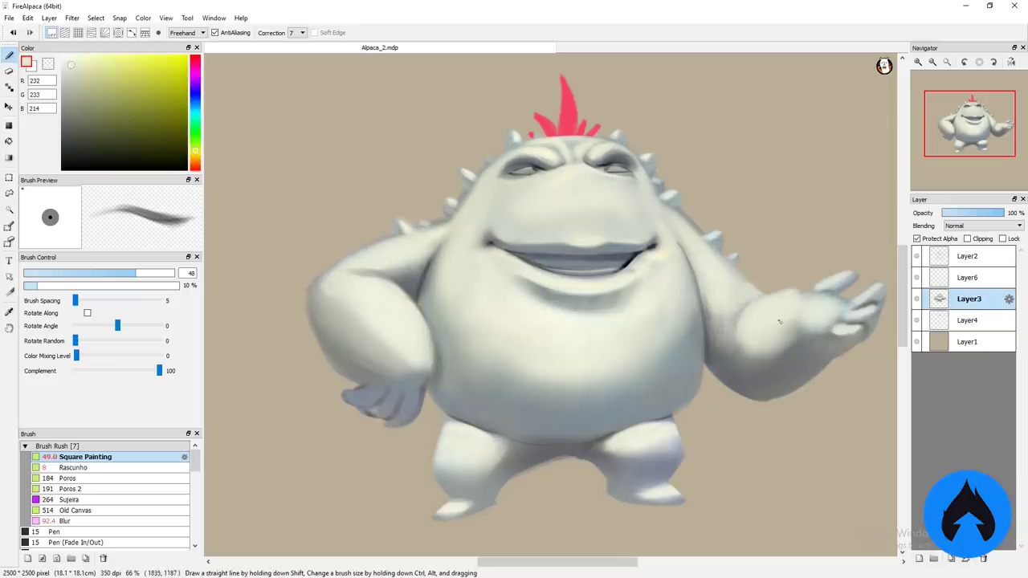
{"action": "left_click", "coordinate": [506, 483], "text": "alt"}
{"action": "left_click", "coordinate": [506, 484], "text": "alt"}
{"action": "left_click_drag", "start_coordinate": [506, 483], "coordinate": [603, 421]}
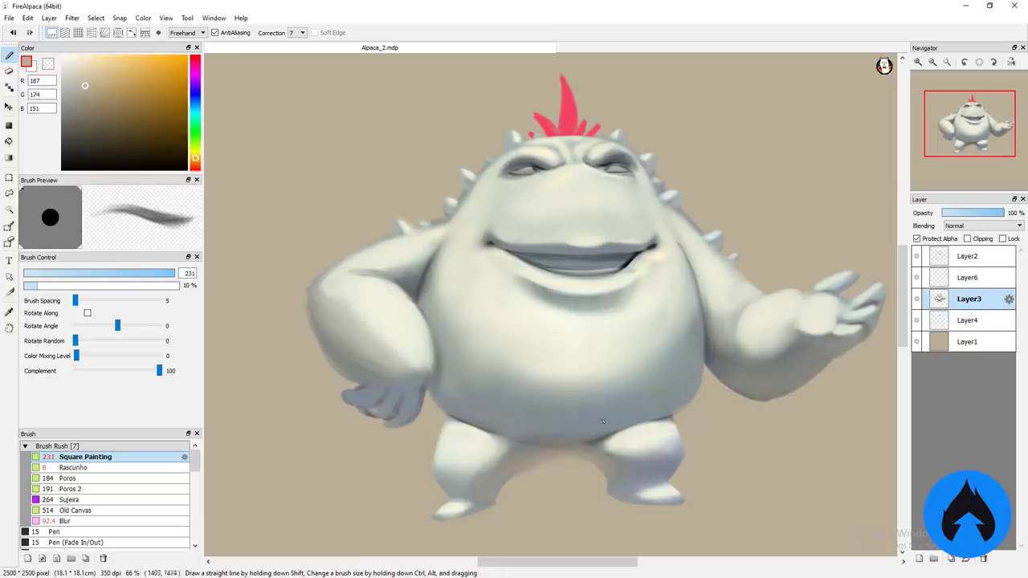
Step: Refine the left hand with grey and blue-grey tones using a smaller Square Painting brush
{"action": "left_click_drag", "start_coordinate": [701, 359], "coordinate": [427, 289]}
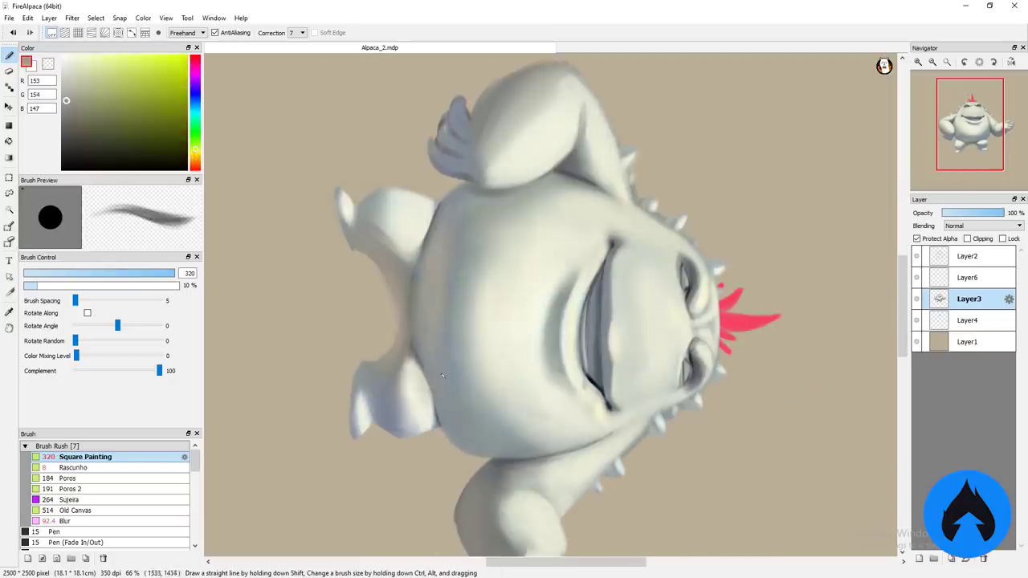
{"action": "left_click", "coordinate": [514, 230], "text": "alt"}
{"action": "left_click", "coordinate": [65, 520]}
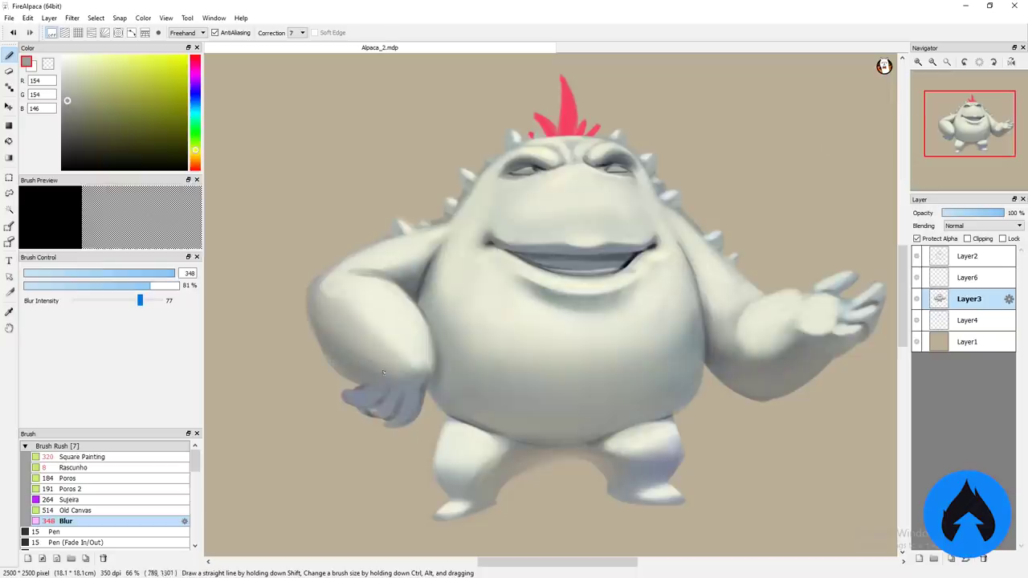
{"action": "left_click", "coordinate": [106, 457]}
{"action": "left_click_drag", "start_coordinate": [345, 353], "coordinate": [361, 378]}
{"action": "left_click", "coordinate": [631, 264], "text": "alt"}
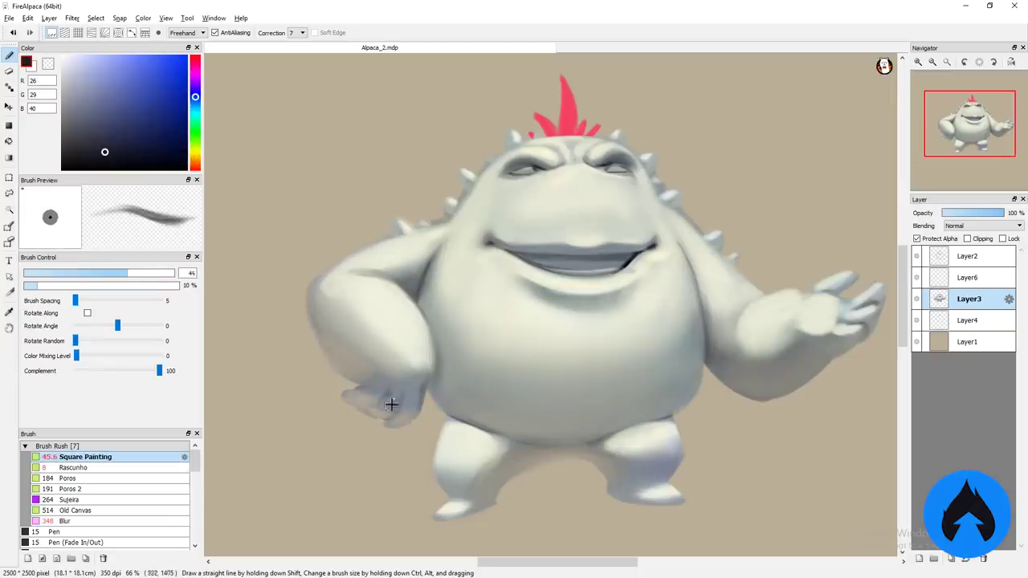
{"action": "left_click", "coordinate": [412, 408], "text": "alt"}
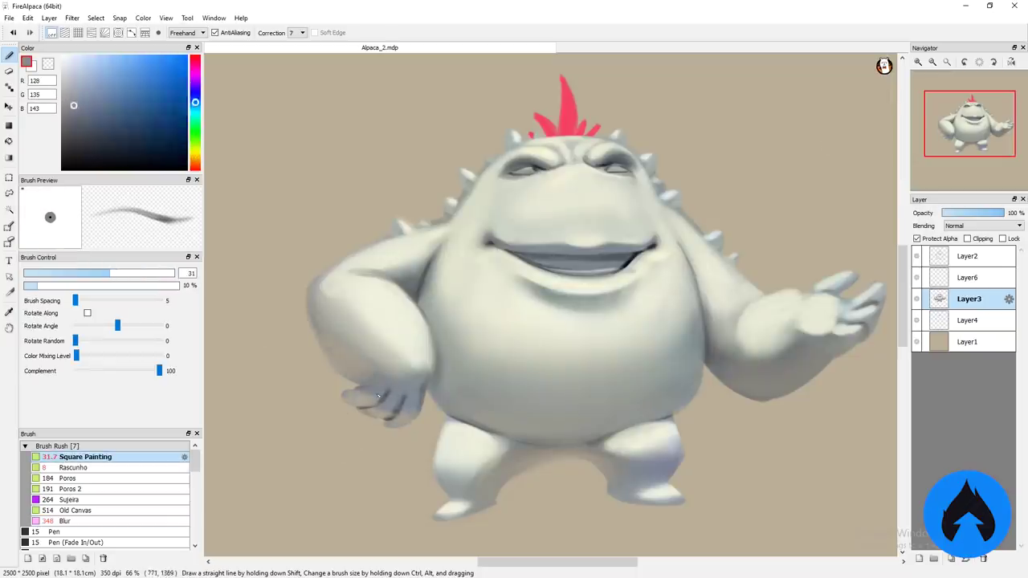
{"action": "left_click", "coordinate": [371, 379], "text": "alt"}
{"action": "left_click", "coordinate": [436, 321], "text": "alt"}
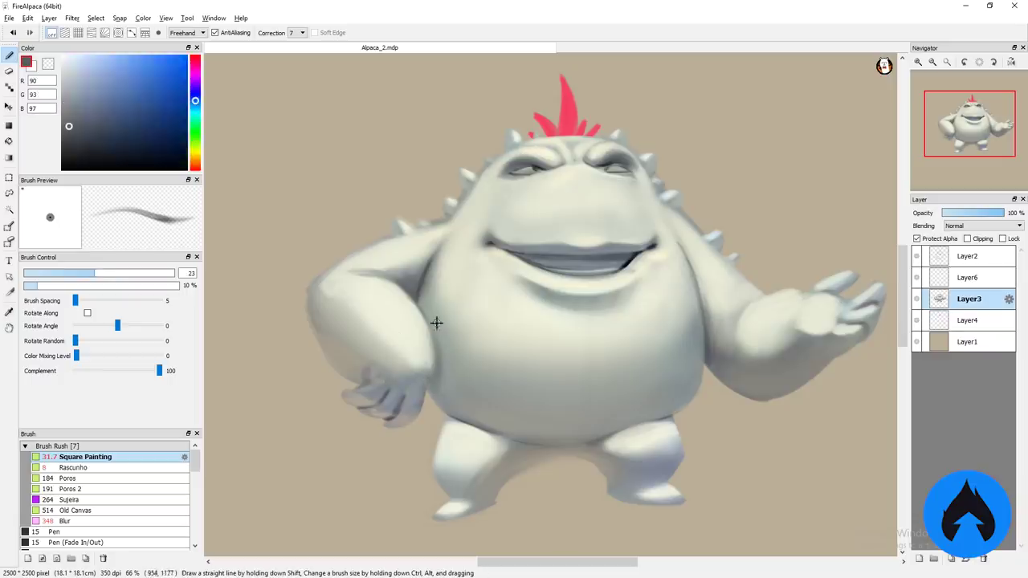
{"action": "left_click_drag", "start_coordinate": [436, 321], "coordinate": [430, 313]}
{"action": "left_click", "coordinate": [436, 368], "text": "alt"}
{"action": "left_click", "coordinate": [699, 351], "text": "alt"}
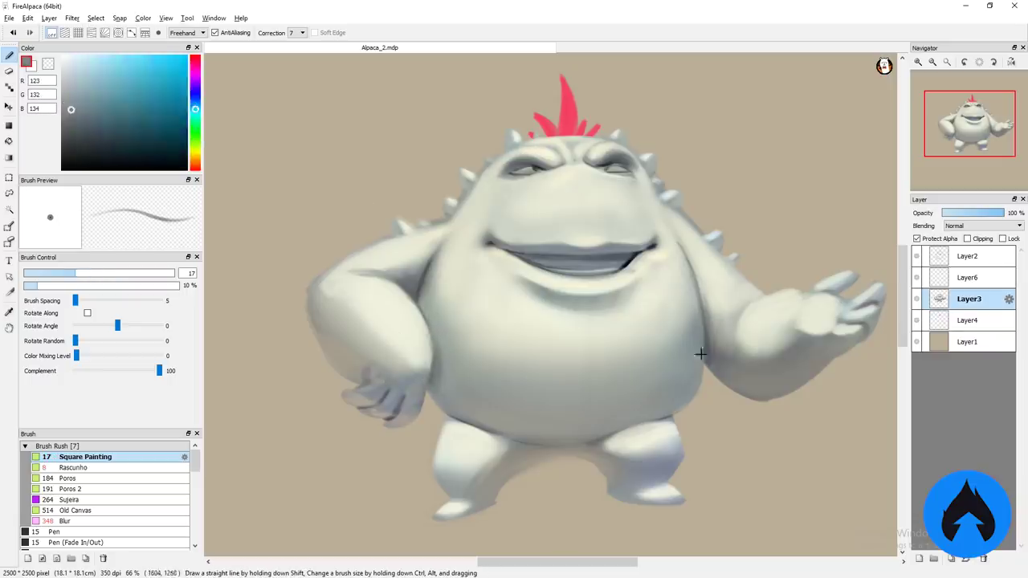
Step: Zoom into the face, sample dark and light eye tones, and add Layer7 for eye detail
{"action": "left_click", "coordinate": [700, 354], "text": "alt"}
{"action": "scroll", "coordinate": [539, 185], "scroll_direction": "up", "scroll_amount": 2}
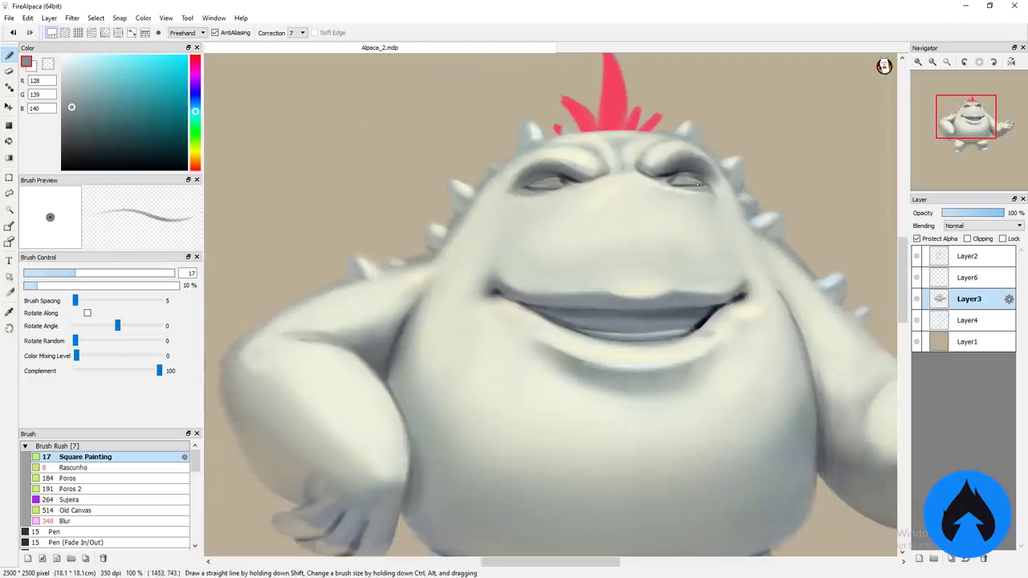
{"action": "left_click_drag", "start_coordinate": [697, 185], "coordinate": [556, 189]}
{"action": "left_click", "coordinate": [556, 189], "text": "alt"}
{"action": "left_click", "coordinate": [524, 183], "text": "alt"}
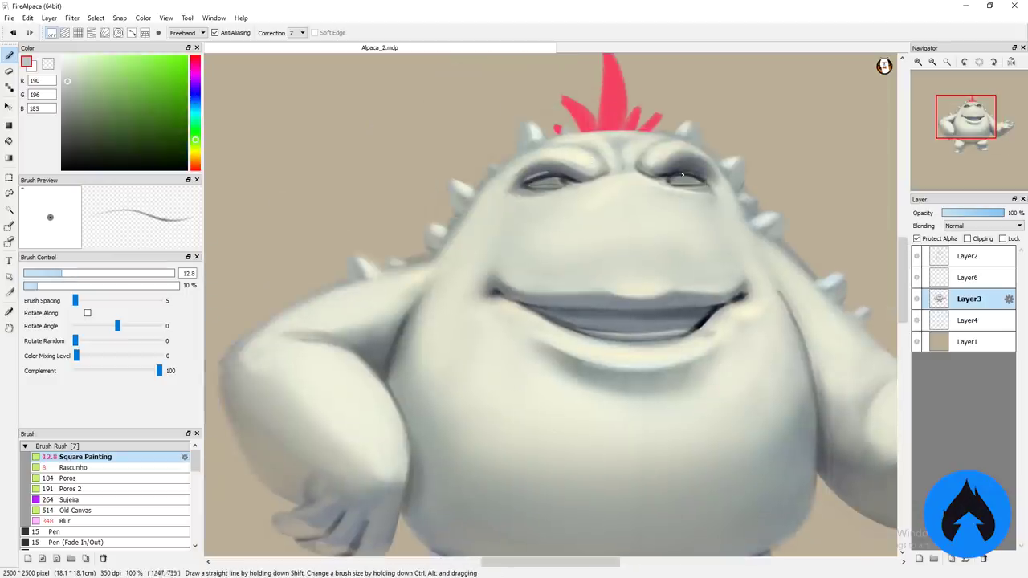
{"action": "key", "text": "ctrl+shift+n"}
Step: Paint dark pupils and lash lines on the eyes with near-black and sampled face tones
{"action": "left_click", "coordinate": [504, 259], "text": "alt"}
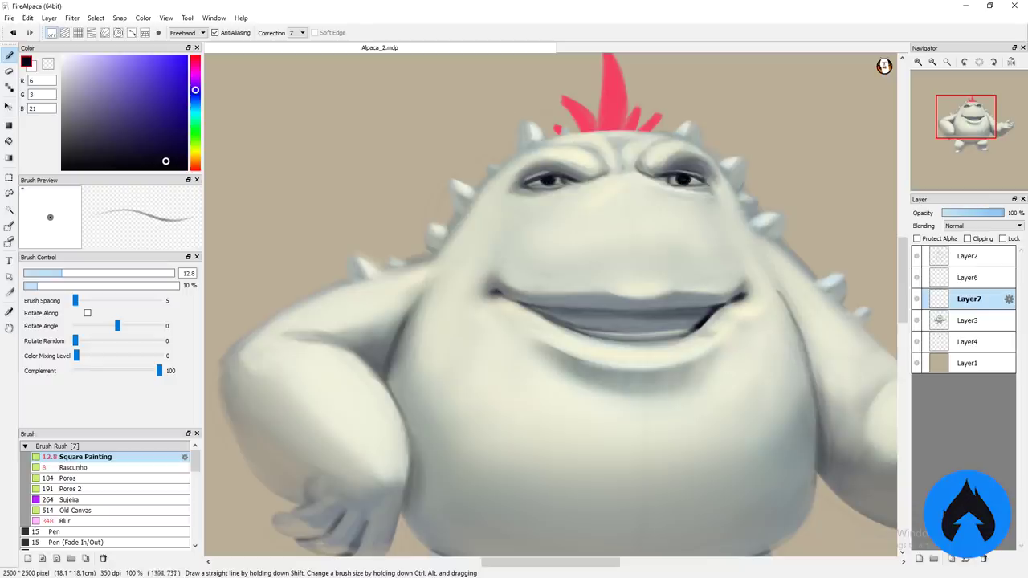
{"action": "left_click", "coordinate": [548, 187], "text": "alt"}
{"action": "left_click", "coordinate": [689, 189], "text": "alt"}
{"action": "left_click", "coordinate": [551, 190], "text": "alt"}
{"action": "left_click", "coordinate": [634, 171], "text": "alt"}
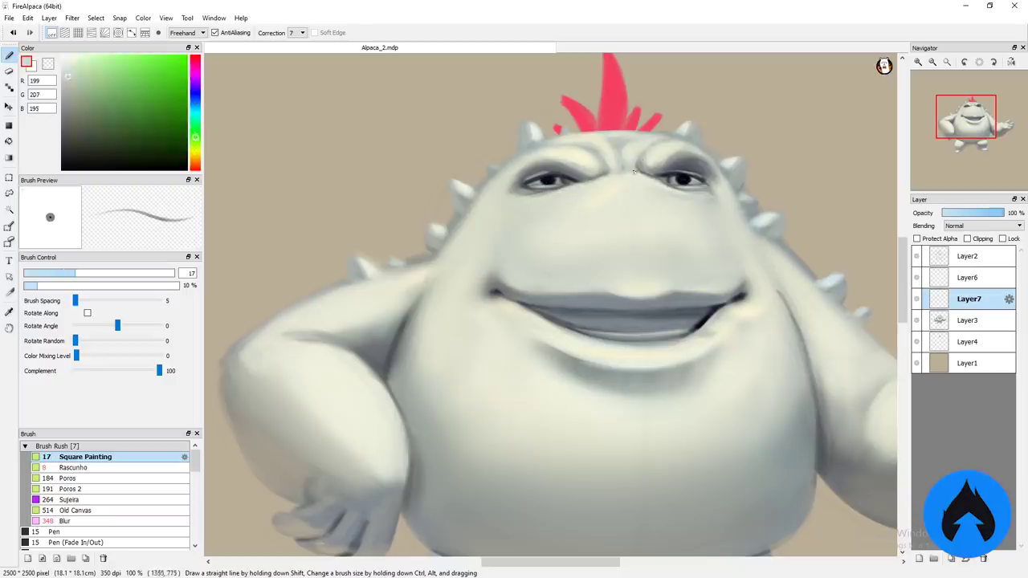
{"action": "left_click", "coordinate": [690, 151], "text": "alt"}
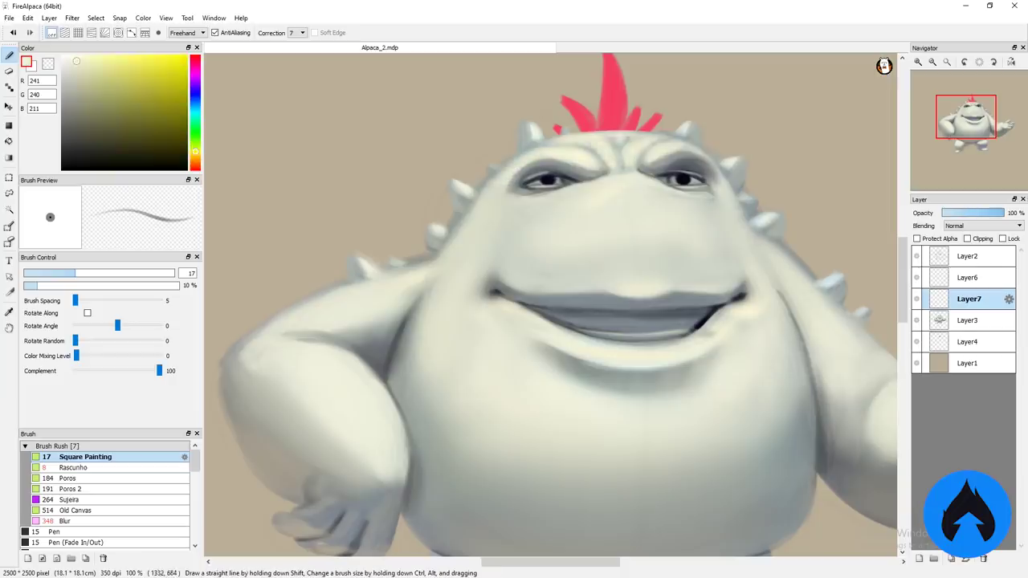
{"action": "left_click_drag", "start_coordinate": [580, 183], "coordinate": [552, 210]}
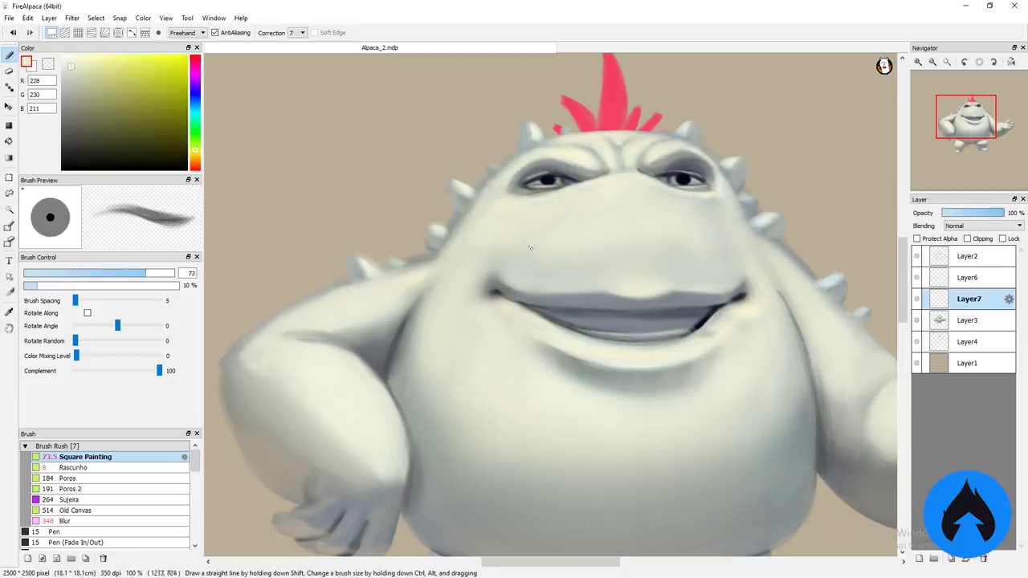
{"action": "mouse_move", "coordinate": [530, 248]}
{"action": "left_mouse_down"}
{"action": "mouse_move", "coordinate": [745, 320]}
{"action": "mouse_move", "coordinate": [670, 385]}
{"action": "mouse_move", "coordinate": [545, 299]}
{"action": "left_mouse_up"}
{"action": "left_click", "coordinate": [599, 337], "text": "alt"}
{"action": "left_click", "coordinate": [584, 362], "text": "alt"}
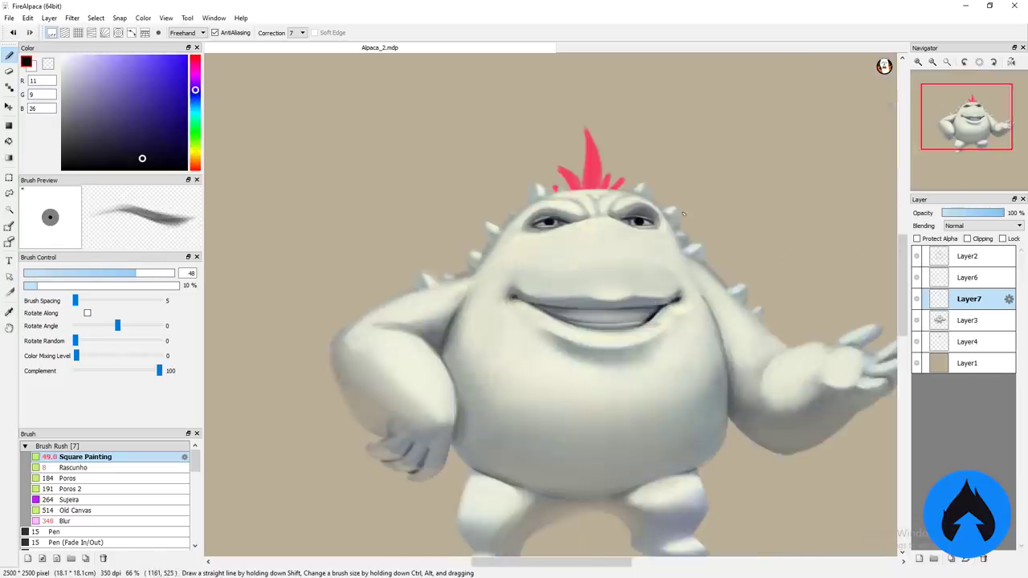
Step: Set the layer to Dodge and airbrush a warm orange glow over arms, belly, legs and face
{"action": "left_click", "coordinate": [980, 225]}
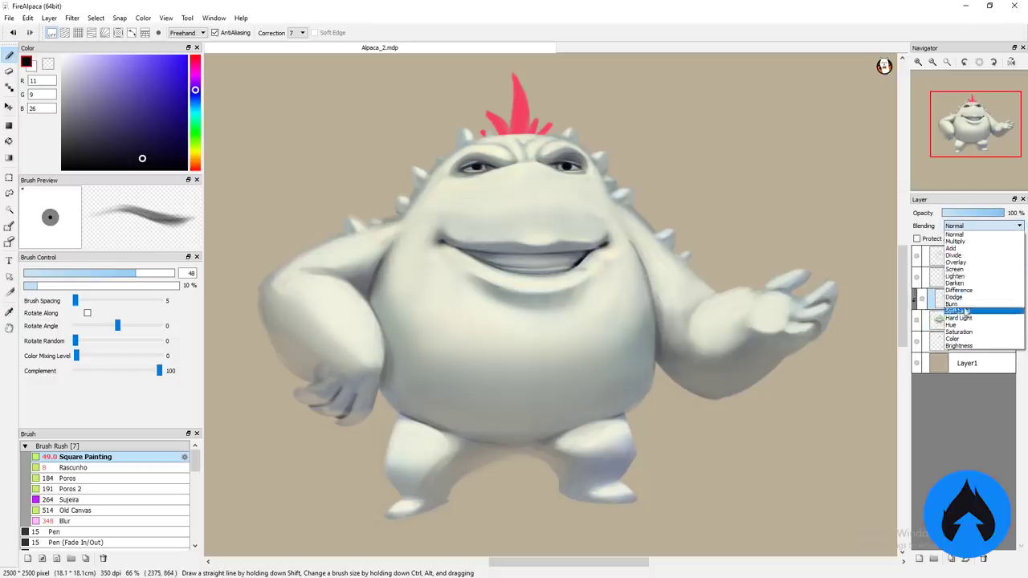
{"action": "left_click", "coordinate": [972, 248]}
{"action": "left_click", "coordinate": [195, 166]}
{"action": "left_click", "coordinate": [170, 54]}
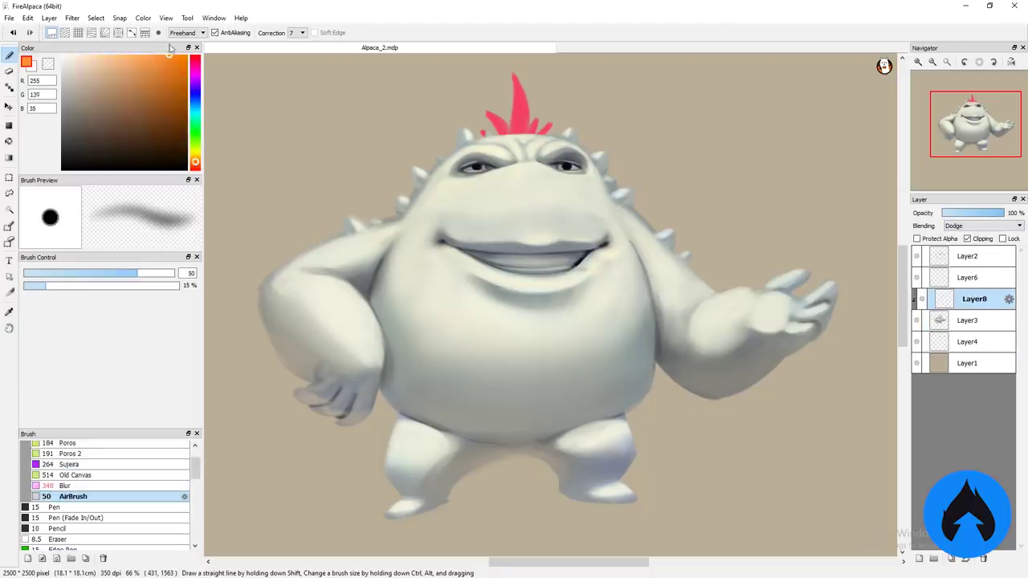
{"action": "left_click_drag", "start_coordinate": [136, 273], "coordinate": [174, 273]}
{"action": "left_click_drag", "start_coordinate": [354, 273], "coordinate": [377, 321]}
{"action": "mouse_move", "coordinate": [755, 321]}
{"action": "left_mouse_down"}
{"action": "mouse_move", "coordinate": [591, 456]}
{"action": "mouse_move", "coordinate": [514, 233]}
{"action": "left_mouse_up"}
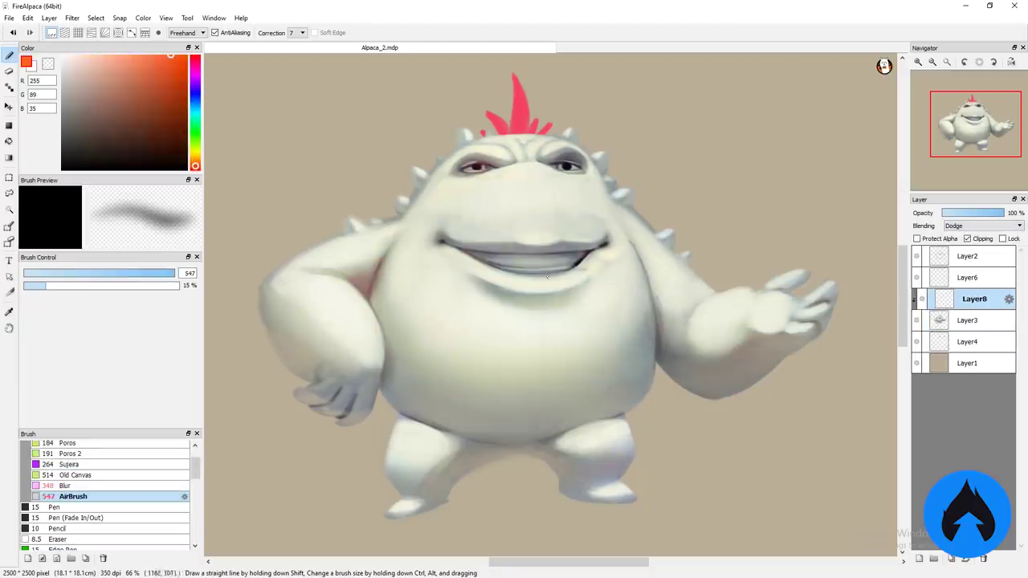
{"action": "left_click_drag", "start_coordinate": [594, 161], "coordinate": [635, 217]}
{"action": "left_click_drag", "start_coordinate": [530, 265], "coordinate": [650, 337]}
{"action": "left_click_drag", "start_coordinate": [795, 289], "coordinate": [691, 217]}
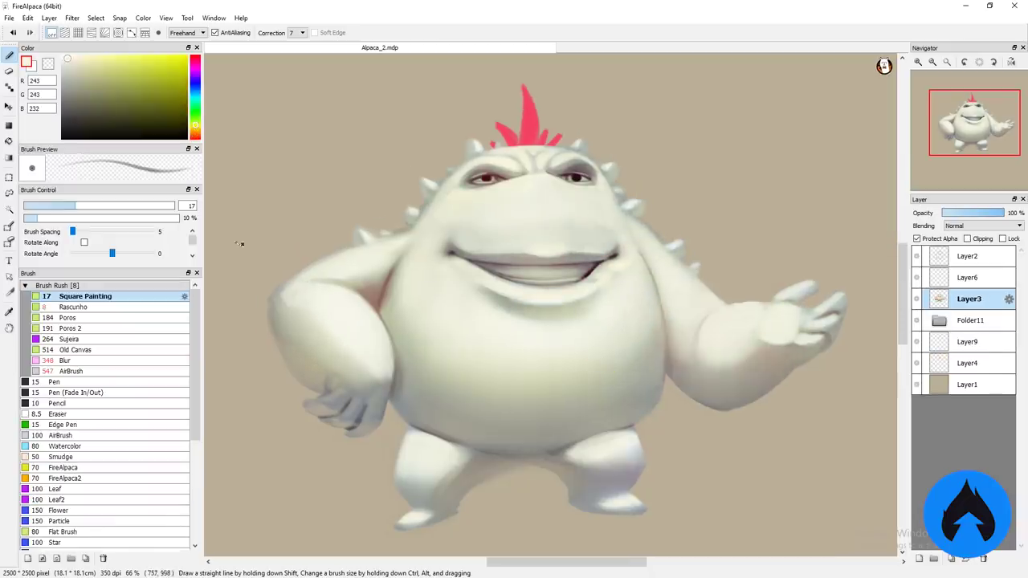
{"action": "left_click_drag", "start_coordinate": [239, 243], "coordinate": [328, 304]}
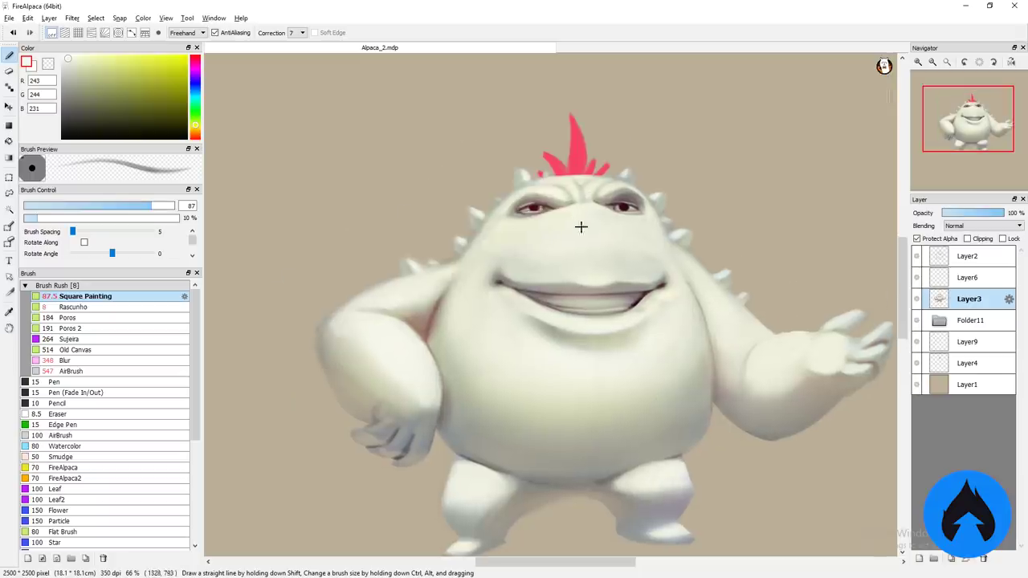
Step: Sample pale cream tones from the monster and enlarge the brush to 126
{"action": "left_click_drag", "start_coordinate": [495, 230], "coordinate": [562, 265]}
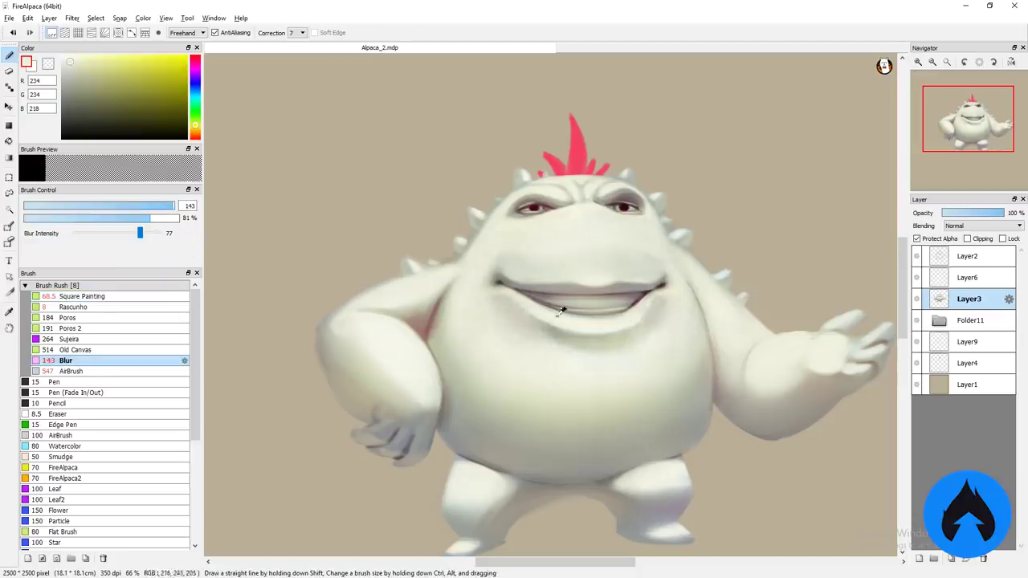
{"action": "left_click", "coordinate": [662, 282], "text": "alt"}
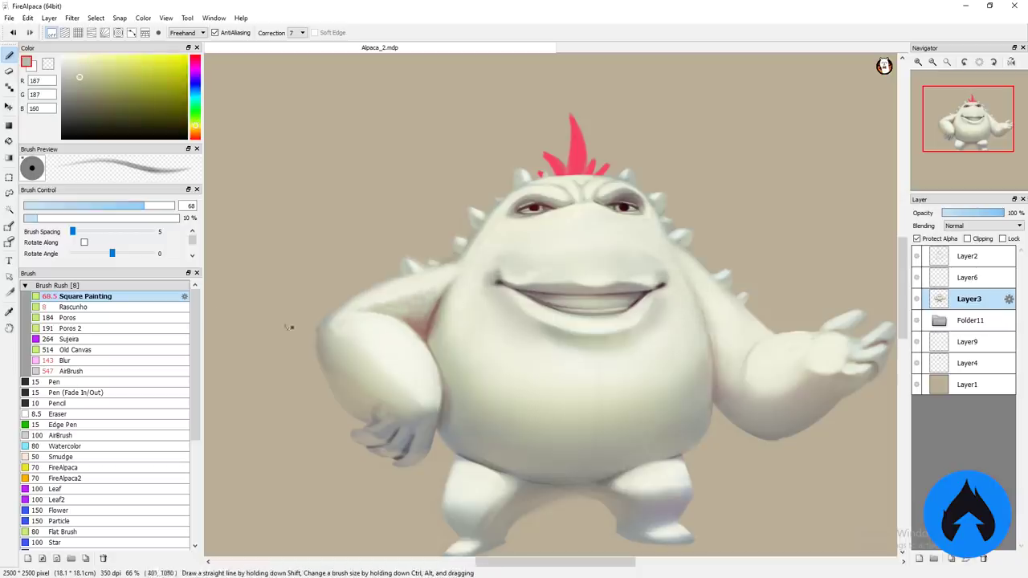
{"action": "left_click", "coordinate": [393, 306], "text": "alt"}
{"action": "left_click_drag", "start_coordinate": [377, 305], "coordinate": [405, 303]}
{"action": "left_click", "coordinate": [433, 305], "text": "alt"}
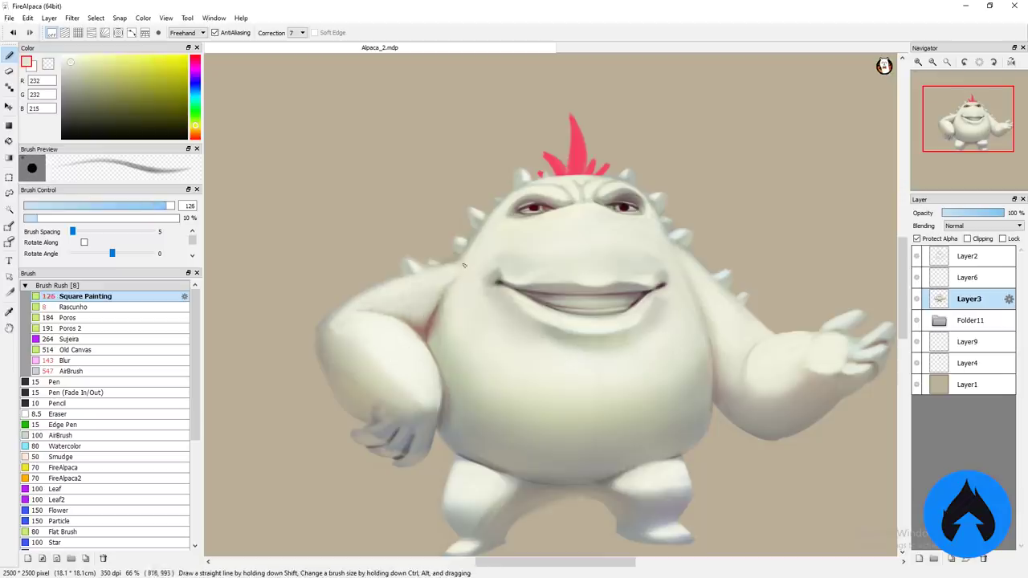
{"action": "scroll", "coordinate": [756, 431], "scroll_direction": "down", "scroll_amount": 1}
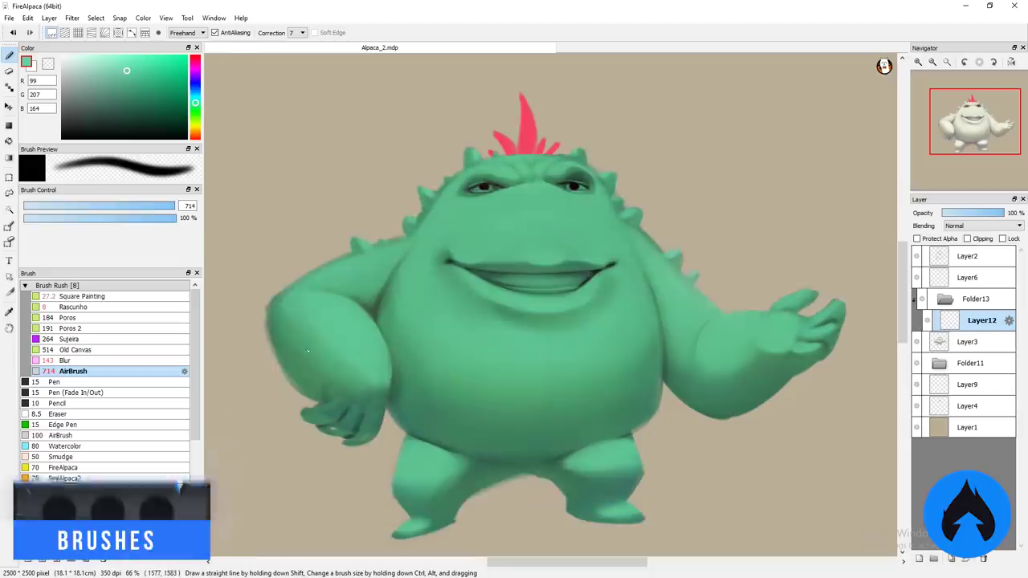
Step: Airbrush light green highlights on both arms, the head, belly and legs
{"action": "left_click_drag", "start_coordinate": [321, 353], "coordinate": [377, 406]}
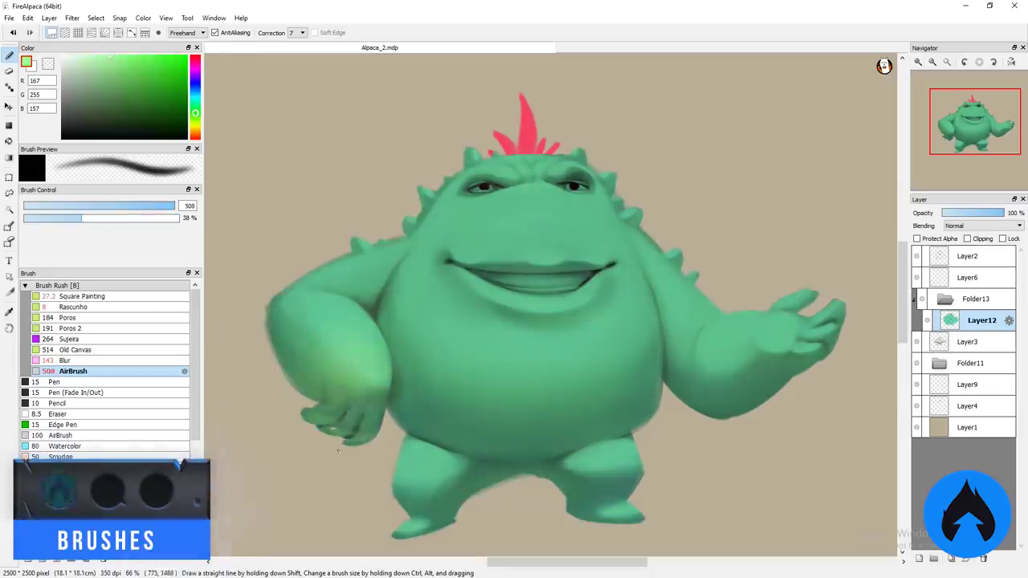
{"action": "left_click_drag", "start_coordinate": [755, 354], "coordinate": [835, 297]}
{"action": "left_click_drag", "start_coordinate": [466, 217], "coordinate": [707, 321]}
{"action": "left_click_drag", "start_coordinate": [418, 362], "coordinate": [603, 297]}
{"action": "left_click_drag", "start_coordinate": [570, 441], "coordinate": [595, 522]}
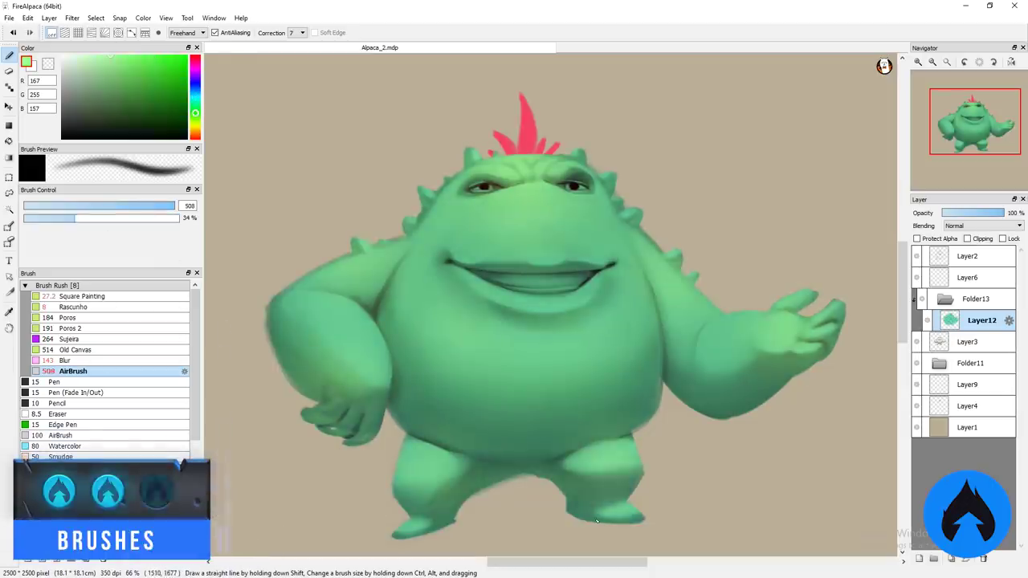
Step: On new Layer14, airbrush pale yellow over the belly, chest, arm, face and legs
{"action": "left_click", "coordinate": [194, 129]}
{"action": "left_click", "coordinate": [98, 55]}
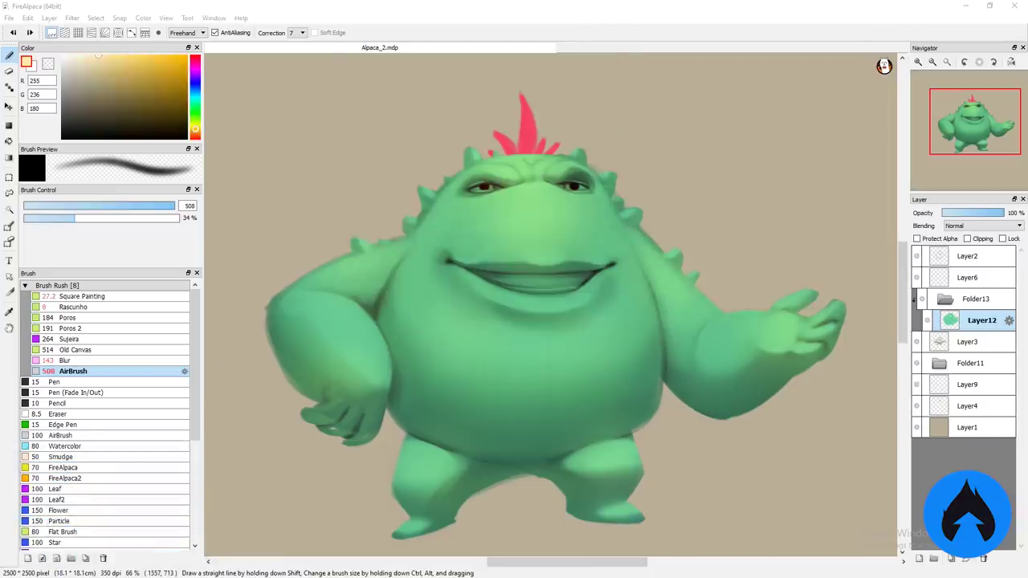
{"action": "key", "text": "ctrl+shift+n"}
{"action": "left_click_drag", "start_coordinate": [425, 458], "coordinate": [594, 337]}
{"action": "left_click_drag", "start_coordinate": [386, 442], "coordinate": [505, 297]}
{"action": "left_click_drag", "start_coordinate": [337, 354], "coordinate": [418, 265]}
{"action": "mouse_move", "coordinate": [409, 313]}
{"action": "left_mouse_down"}
{"action": "mouse_move", "coordinate": [554, 212]}
{"action": "mouse_move", "coordinate": [610, 402]}
{"action": "mouse_move", "coordinate": [803, 346]}
{"action": "left_mouse_up"}
{"action": "mouse_move", "coordinate": [771, 385]}
{"action": "left_mouse_down"}
{"action": "mouse_move", "coordinate": [482, 497]}
{"action": "mouse_move", "coordinate": [658, 526]}
{"action": "left_mouse_up"}
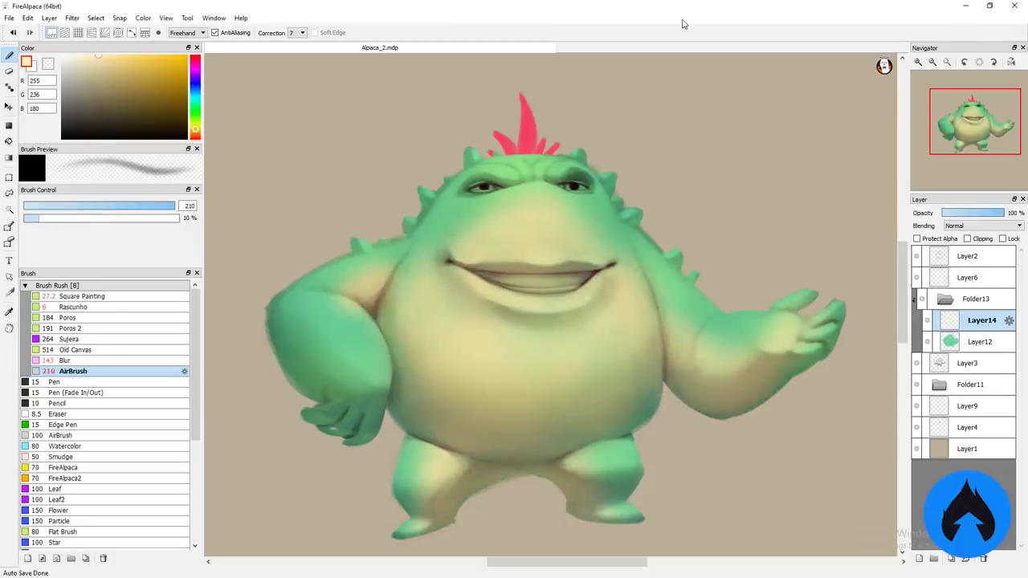
Step: Try the eraser, Blur and Old Canvas brushes, add Layer15, and open Hue Saturation Brightness
{"action": "key", "text": "e"}
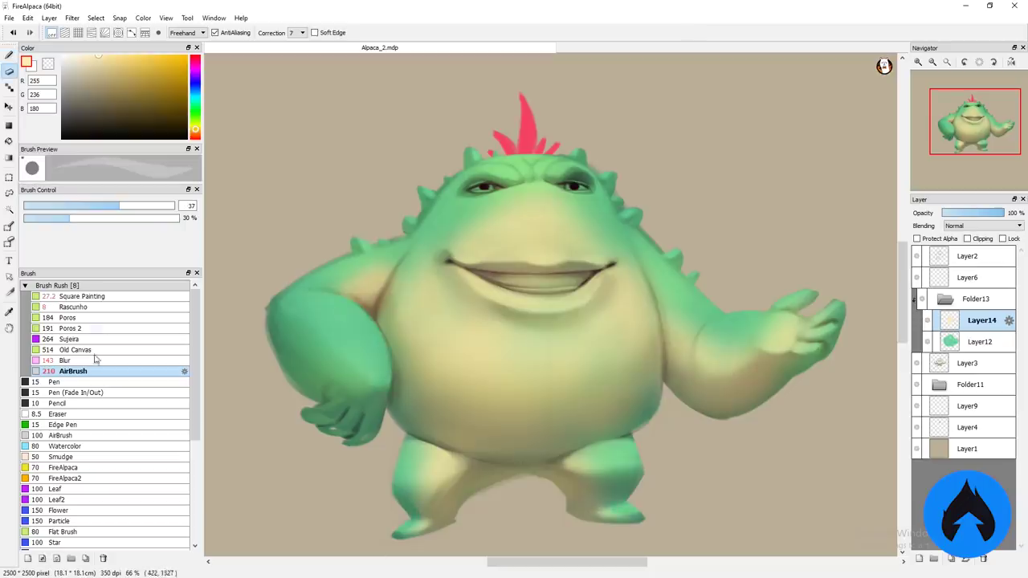
{"action": "left_click", "coordinate": [94, 360]}
{"action": "left_click", "coordinate": [80, 349]}
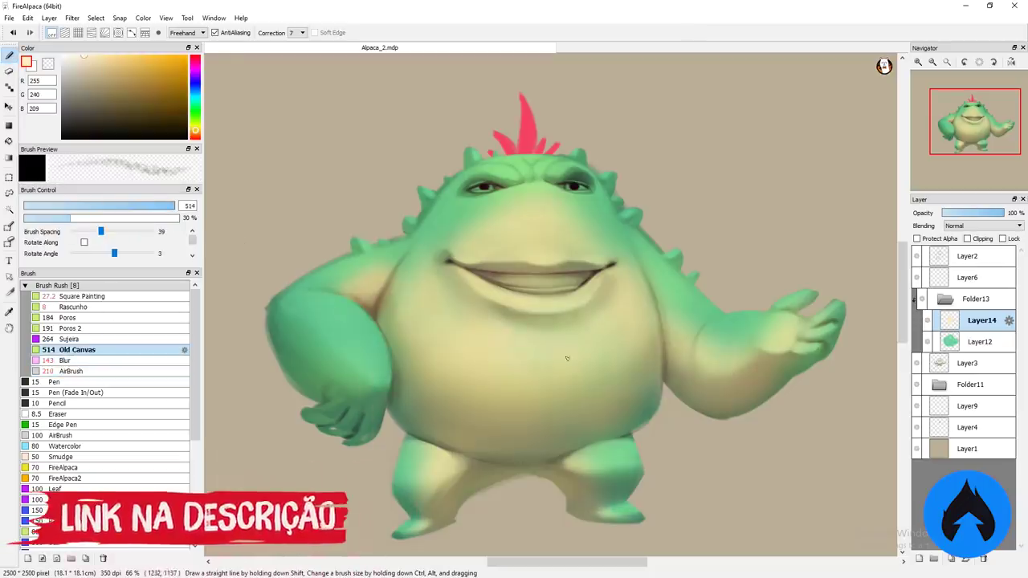
{"action": "left_click", "coordinate": [514, 277], "text": "alt"}
{"action": "left_click_drag", "start_coordinate": [340, 291], "coordinate": [376, 291]}
{"action": "key", "text": "ctrl+shift+n"}
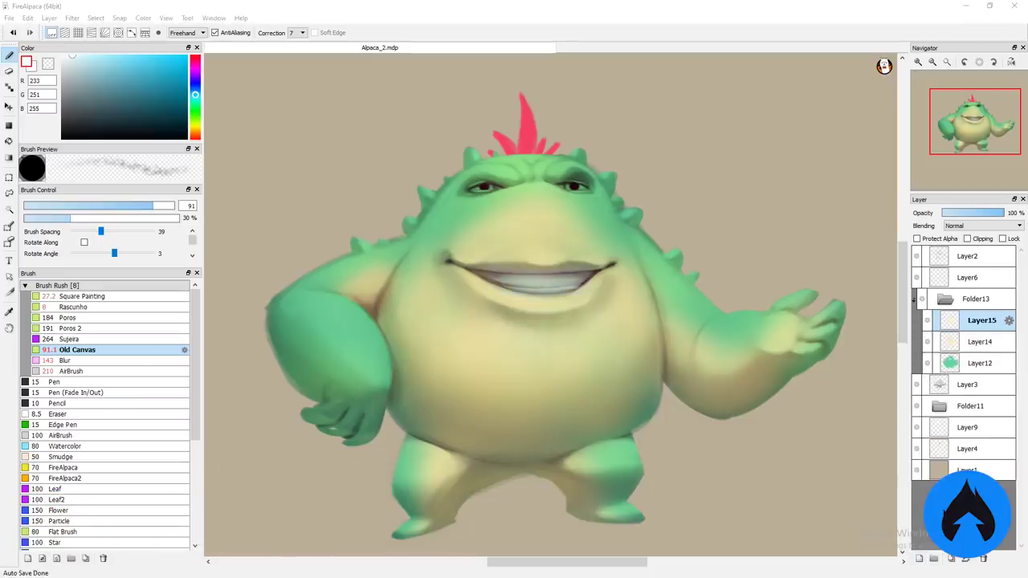
{"action": "left_click", "coordinate": [595, 351], "text": "alt"}
{"action": "key", "text": "ctrl+alt+Right"}
{"action": "key", "text": "e"}
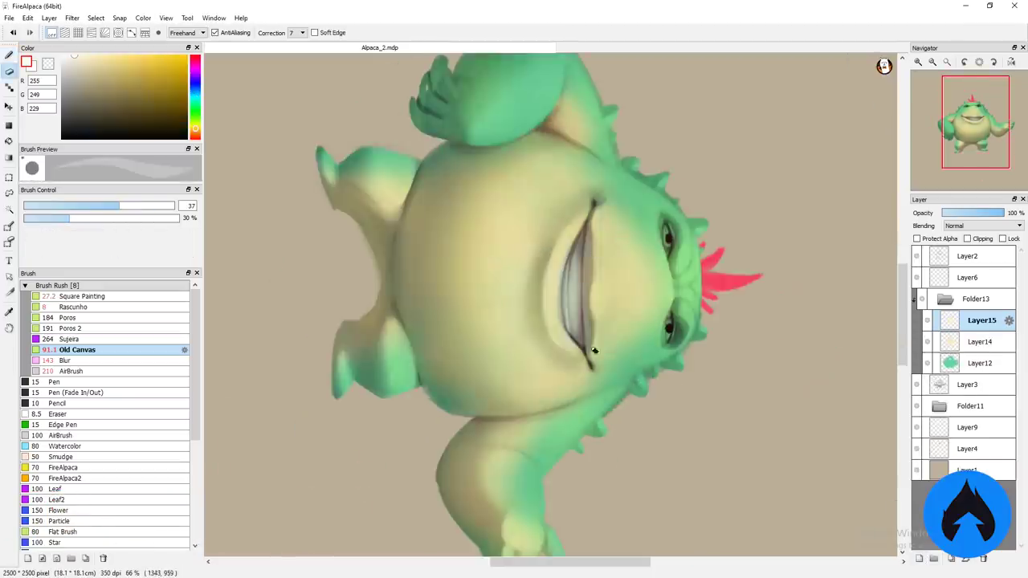
{"action": "key", "text": "v"}
{"action": "key", "text": "ctrl+alt+Left"}
{"action": "key", "text": "ctrl+u"}
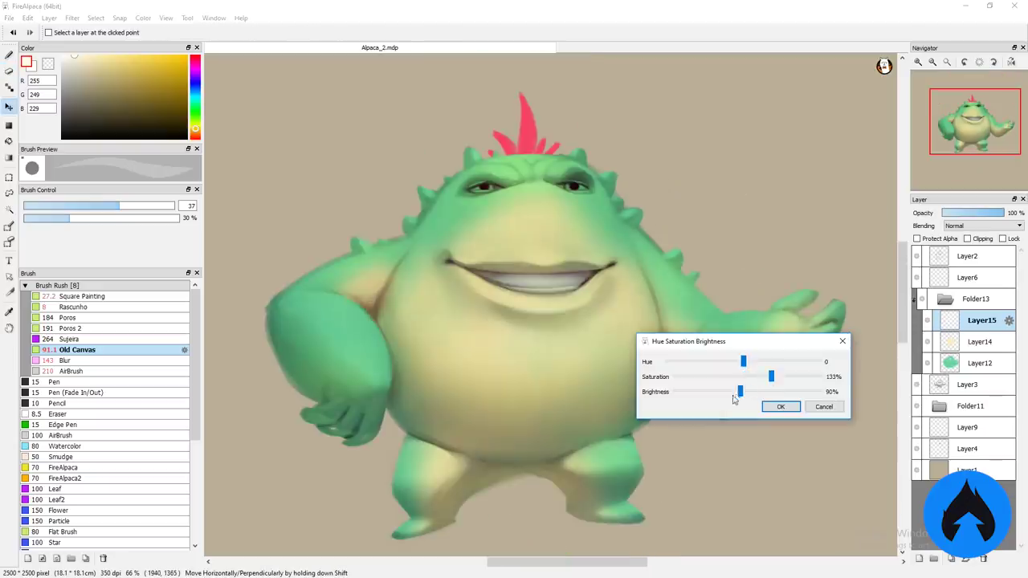
Step: Apply the brightness boost, then paint light yellow on the chest with Square Painting
{"action": "left_click_drag", "start_coordinate": [733, 400], "coordinate": [763, 391]}
{"action": "left_click", "coordinate": [779, 407]}
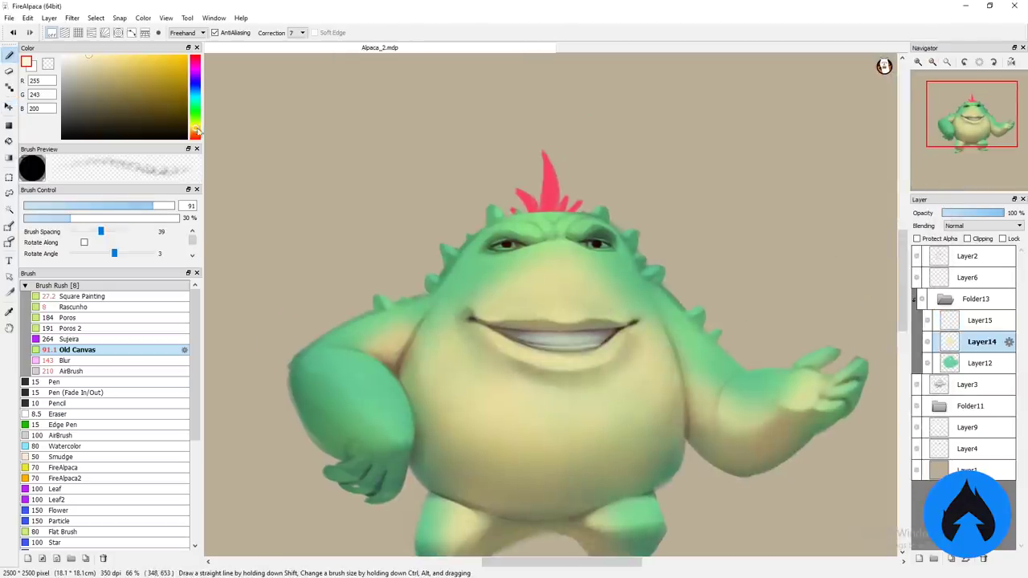
{"action": "left_click_drag", "start_coordinate": [85, 297], "coordinate": [144, 320]}
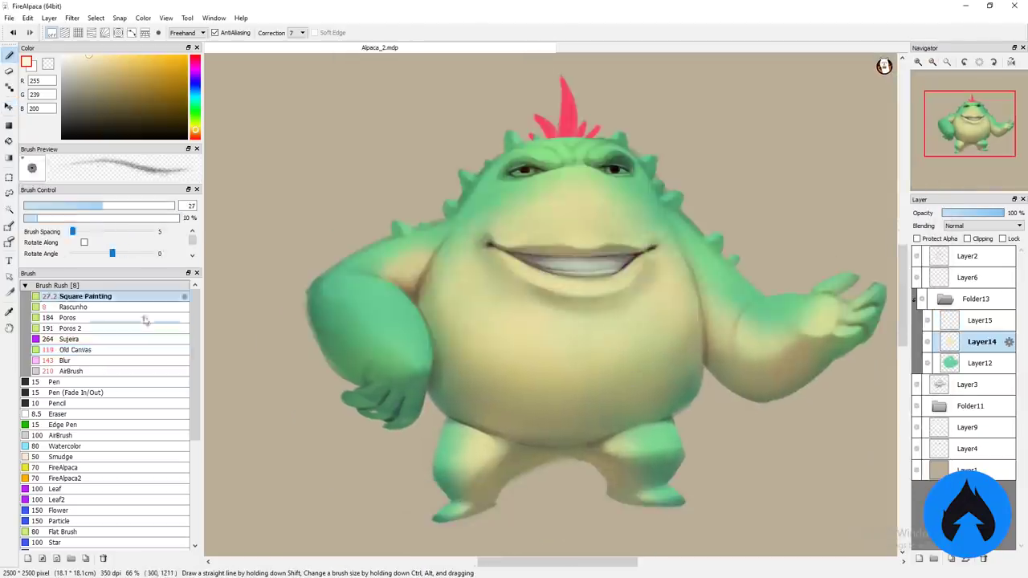
{"action": "left_click", "coordinate": [503, 220], "text": "alt"}
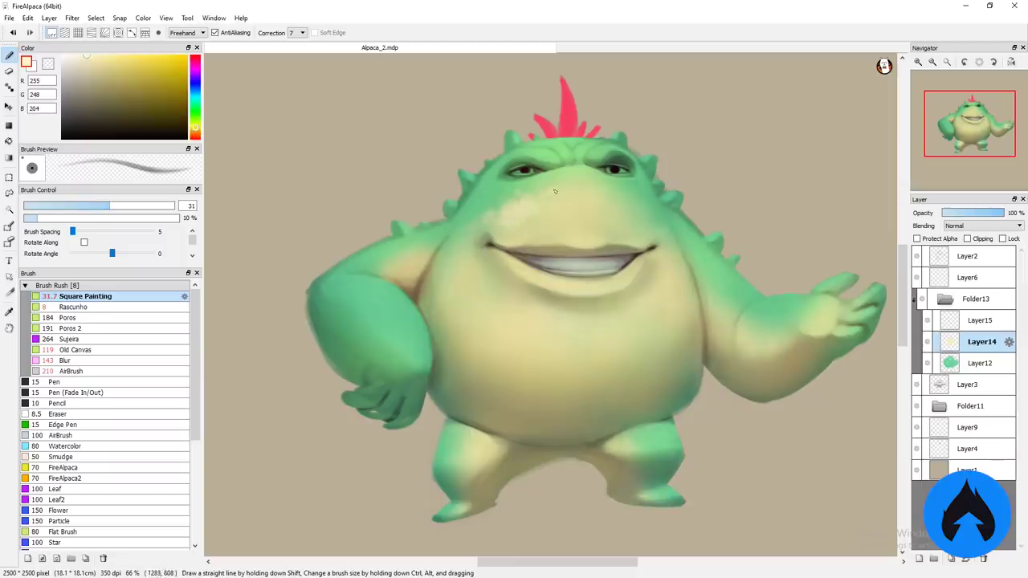
{"action": "left_click_drag", "start_coordinate": [470, 239], "coordinate": [374, 269]}
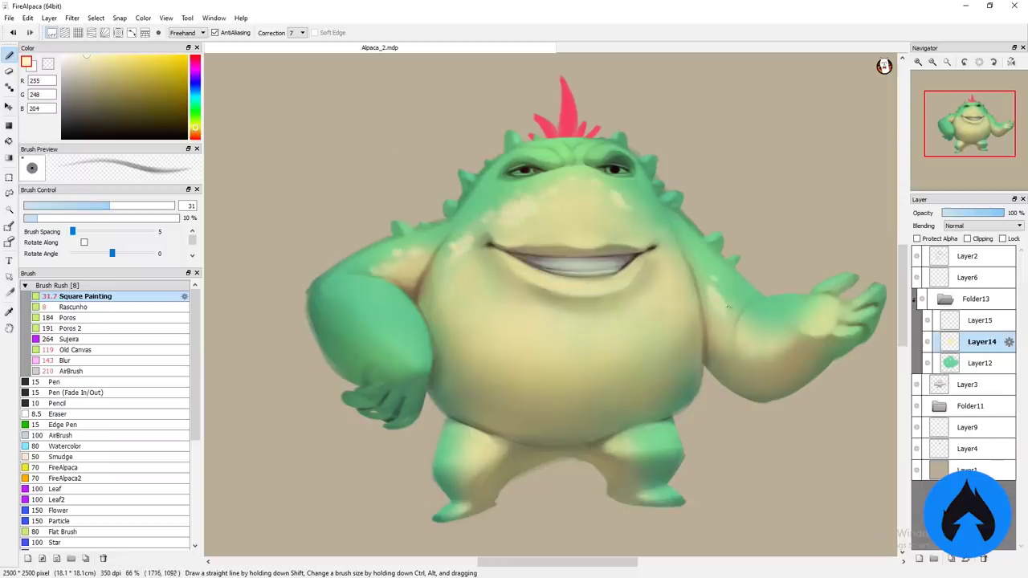
{"action": "left_click_drag", "start_coordinate": [472, 250], "coordinate": [442, 283]}
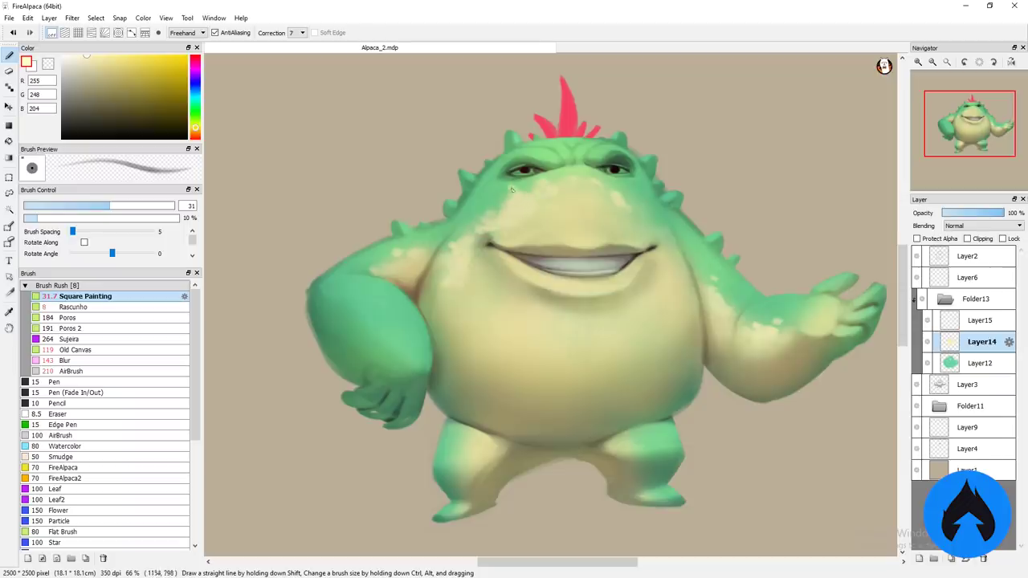
Step: Soften the cream belly and face edges on Layer14 with the Blur brush
{"action": "key", "text": "b"}
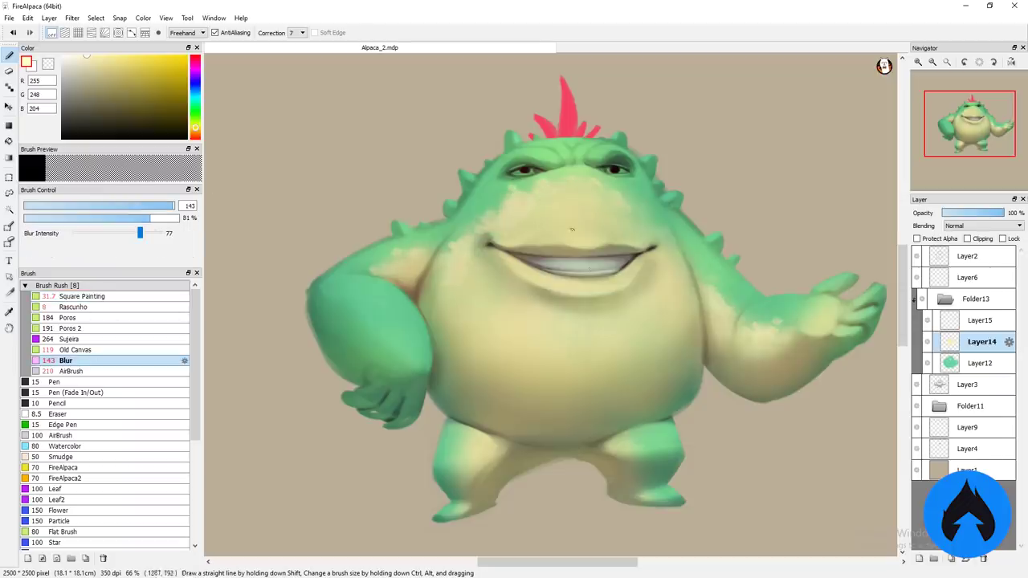
{"action": "left_click", "coordinate": [85, 296]}
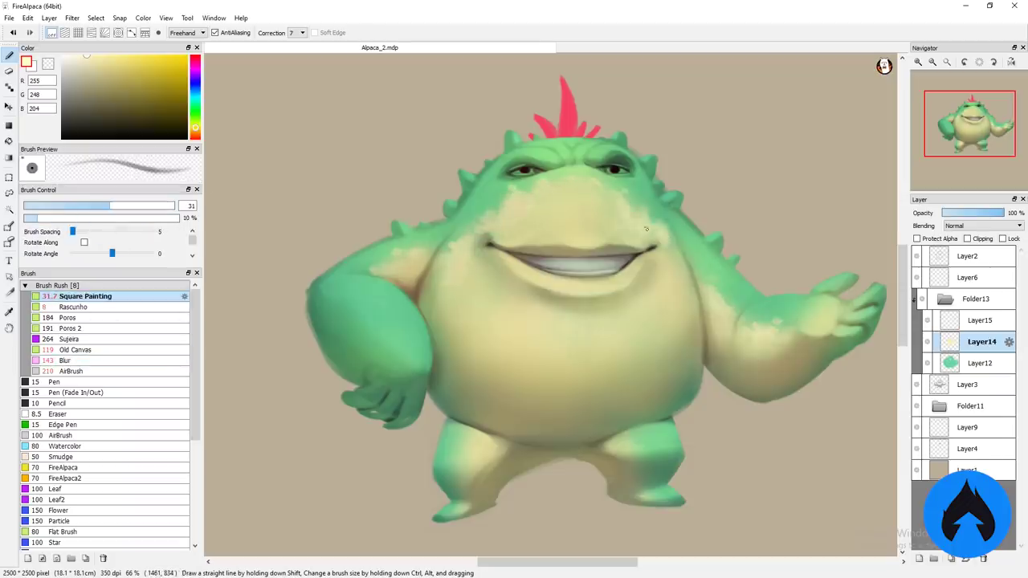
{"action": "key", "text": "b"}
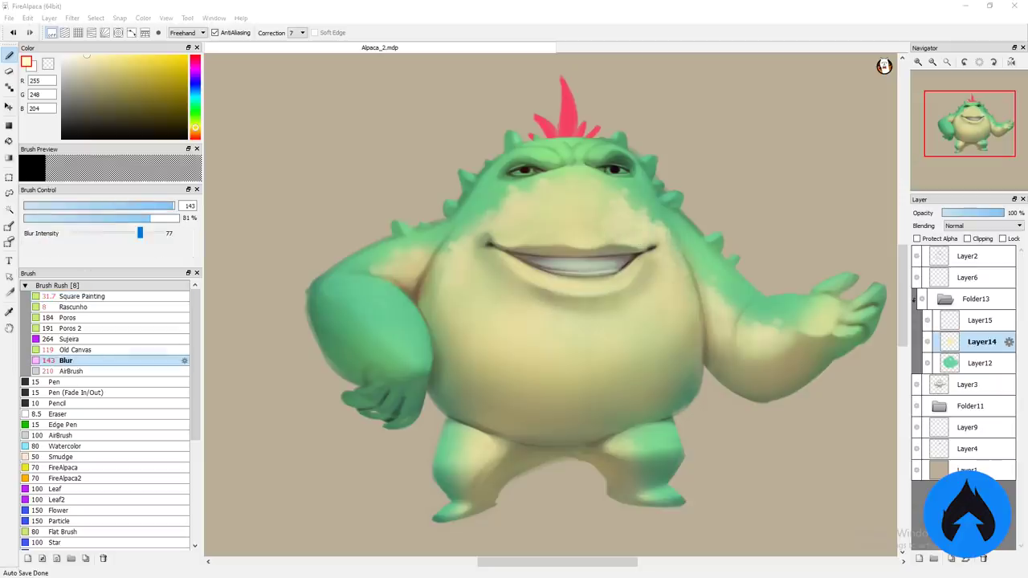
{"action": "left_click_drag", "start_coordinate": [640, 175], "coordinate": [598, 153]}
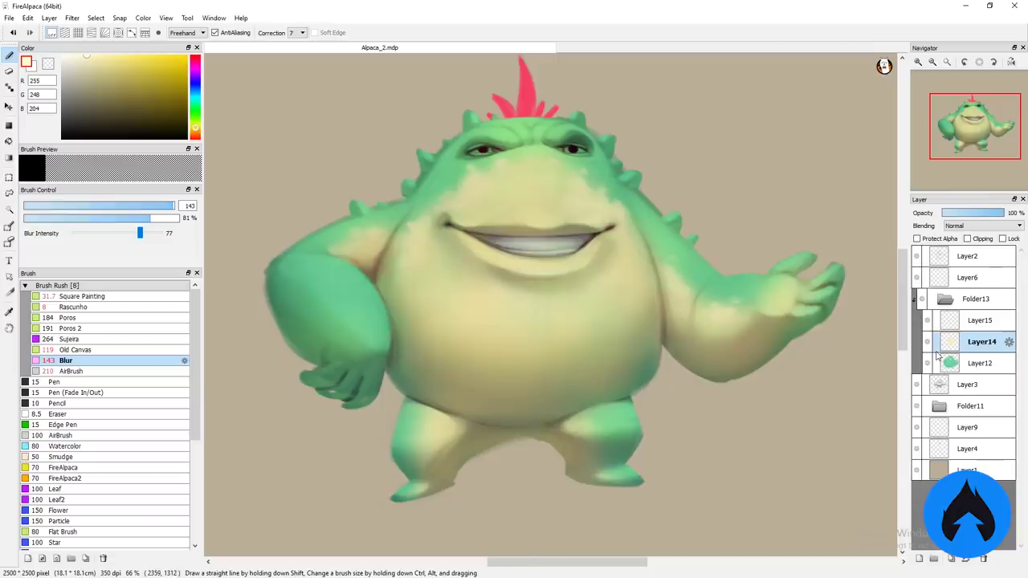
Step: Select the Folder13 monster folder and add a new layer above it
{"action": "key", "text": "ctrl+shift+n"}
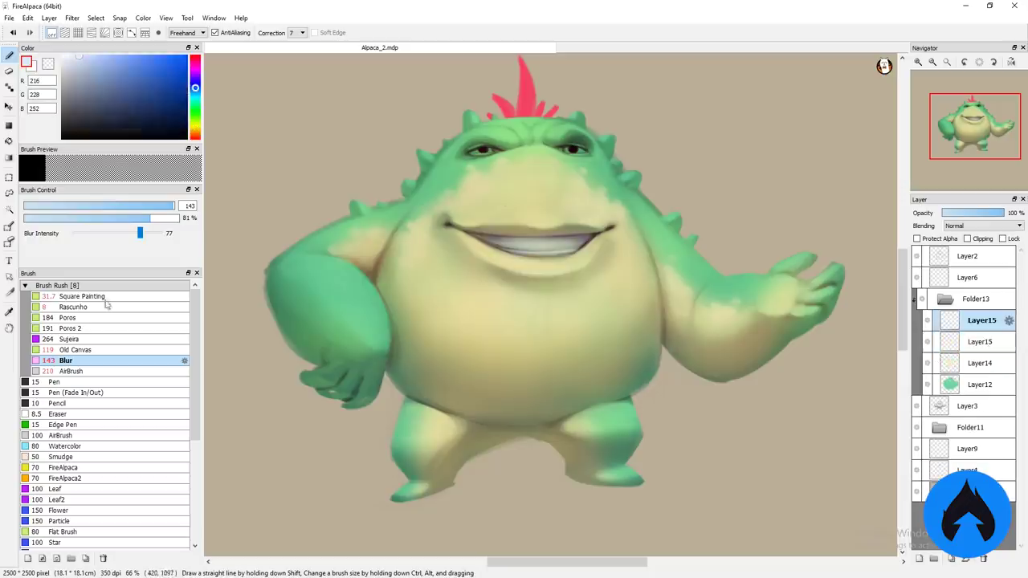
{"action": "left_click", "coordinate": [105, 298]}
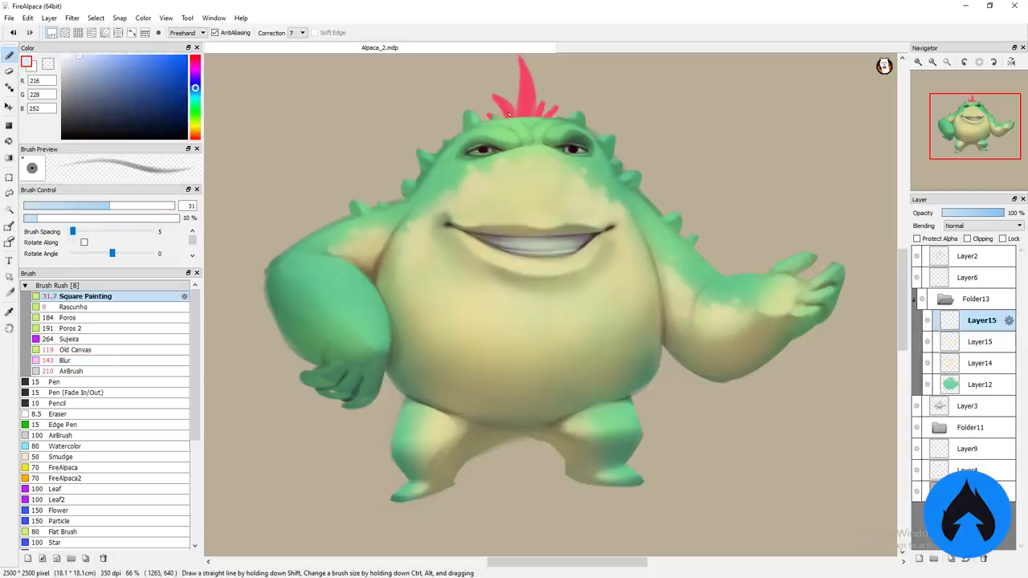
{"action": "left_click_drag", "start_coordinate": [450, 287], "coordinate": [494, 307]}
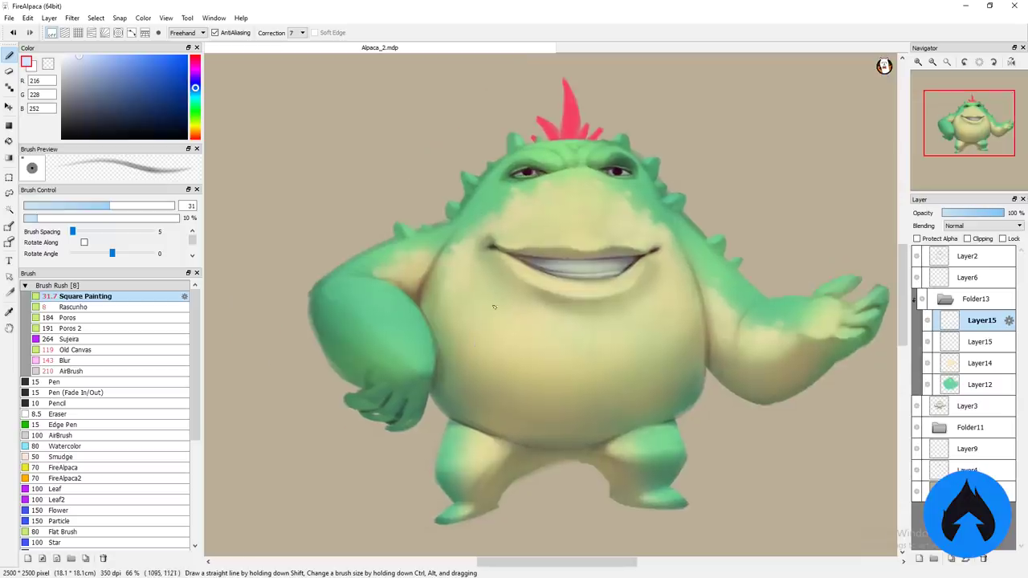
{"action": "left_click", "coordinate": [972, 299]}
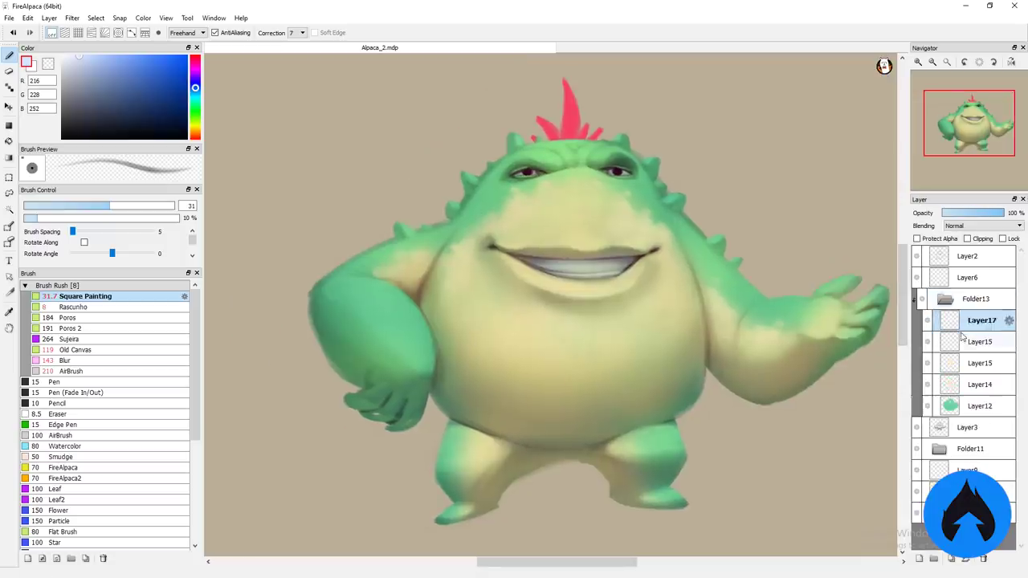
{"action": "key", "text": "ctrl+shift+n"}
{"action": "key", "text": "a"}
{"action": "scroll", "coordinate": [957, 226], "scroll_direction": "down", "scroll_amount": 8}
Step: Set the layer to Dodge and airbrush a saturated orange glow on face, belly, arm and legs
{"action": "left_click_drag", "start_coordinate": [195, 87], "coordinate": [195, 133]}
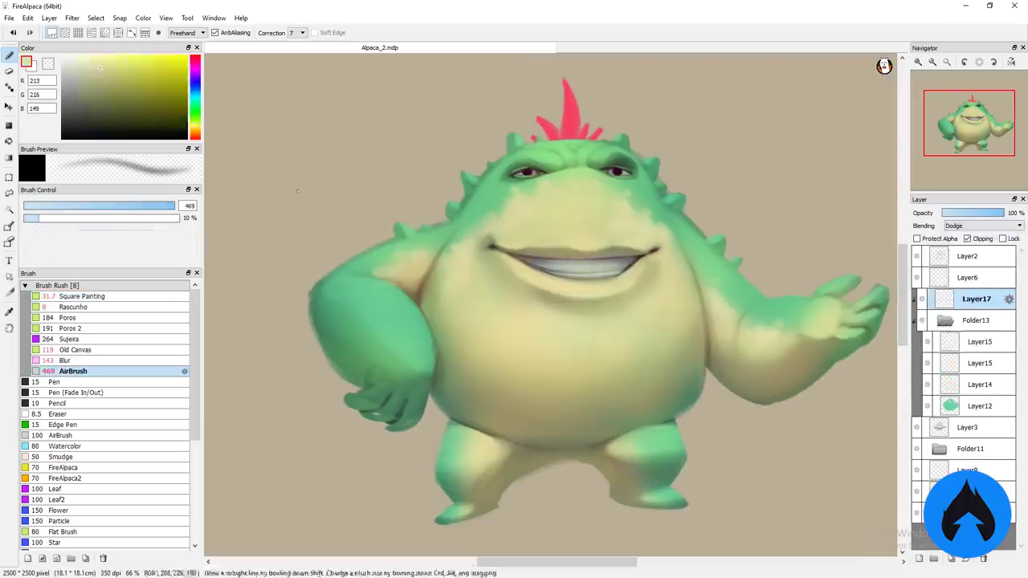
{"action": "left_click_drag", "start_coordinate": [144, 73], "coordinate": [113, 57]}
{"action": "left_click", "coordinate": [195, 135]}
{"action": "left_click", "coordinate": [149, 55]}
{"action": "left_click_drag", "start_coordinate": [530, 185], "coordinate": [626, 192]}
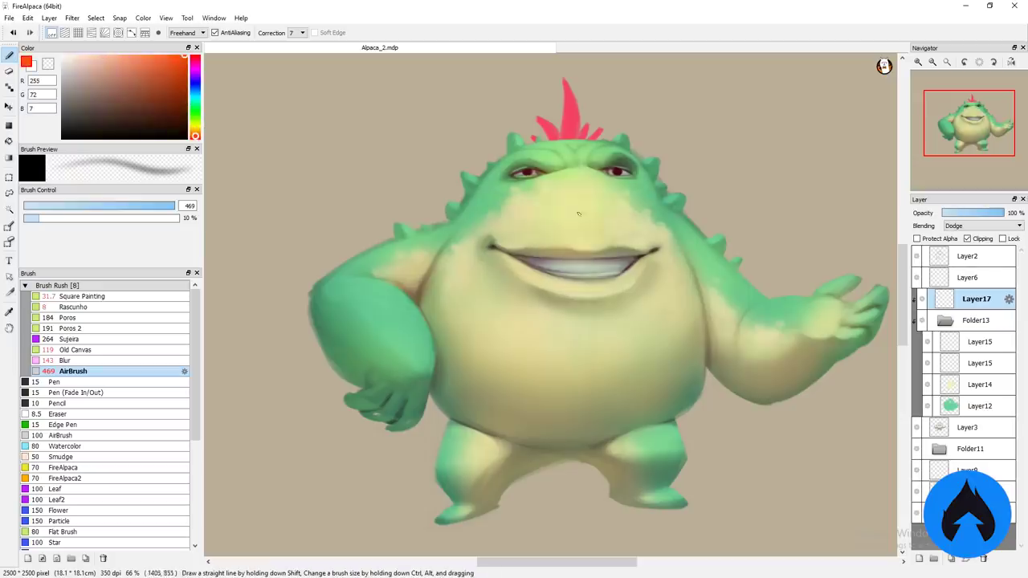
{"action": "left_click_drag", "start_coordinate": [481, 354], "coordinate": [658, 346]}
{"action": "left_click_drag", "start_coordinate": [775, 321], "coordinate": [819, 361]}
{"action": "left_click_drag", "start_coordinate": [450, 481], "coordinate": [489, 434]}
Step: Add a faint pale peach glow around the mouth, then create fresh Layer18
{"action": "mouse_move", "coordinate": [569, 199]}
{"action": "left_mouse_down"}
{"action": "mouse_move", "coordinate": [597, 314]}
{"action": "mouse_move", "coordinate": [591, 365]}
{"action": "left_mouse_up"}
{"action": "key", "text": "ctrl+alt+Right"}
{"action": "left_click", "coordinate": [96, 63]}
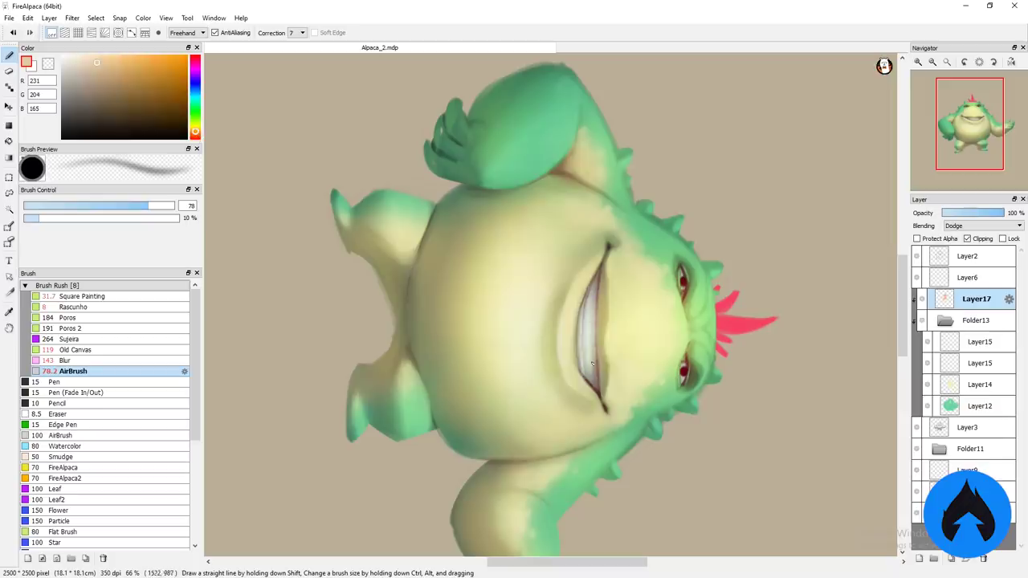
{"action": "key", "text": "ctrl+alt+Left"}
{"action": "scroll", "coordinate": [673, 353], "scroll_direction": "down", "scroll_amount": 2}
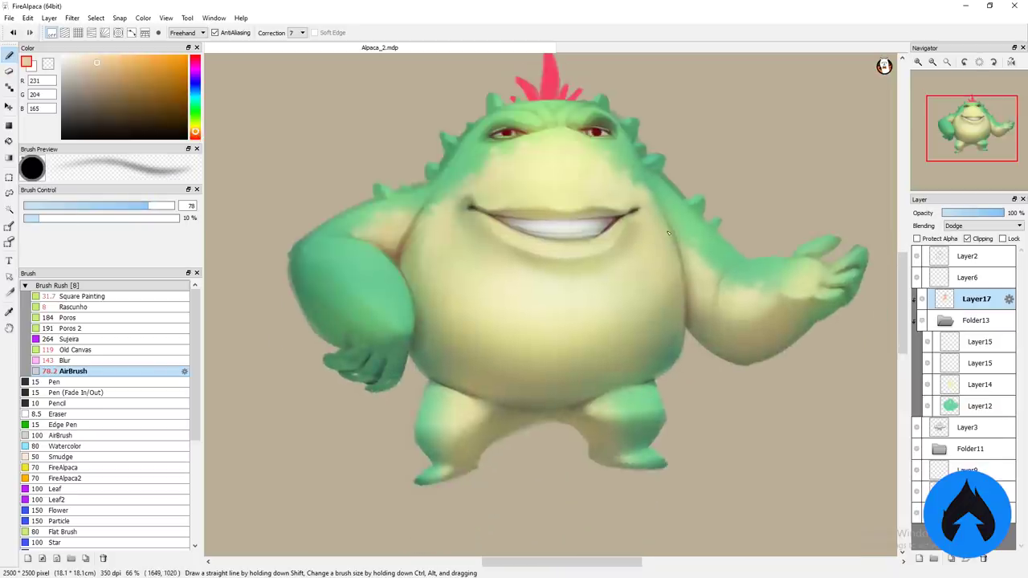
{"action": "scroll", "coordinate": [603, 248], "scroll_direction": "up", "scroll_amount": 3}
{"action": "key", "text": "ctrl+shift+n"}
Step: Paint bluish touches into both pupils with the Square Painting brush
{"action": "left_click", "coordinate": [181, 133]}
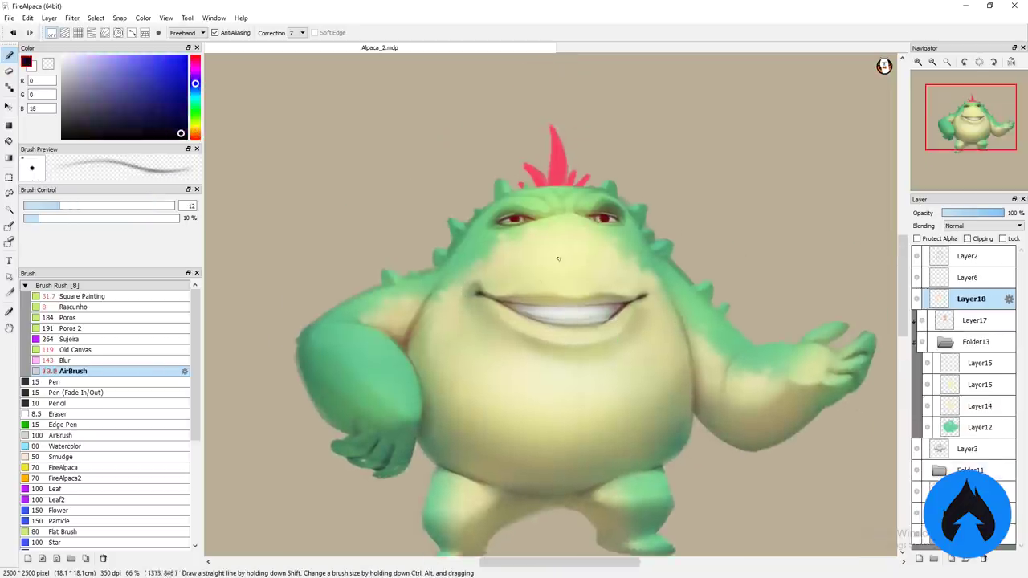
{"action": "left_click", "coordinate": [81, 297]}
{"action": "scroll", "coordinate": [557, 284], "scroll_direction": "up", "scroll_amount": 3}
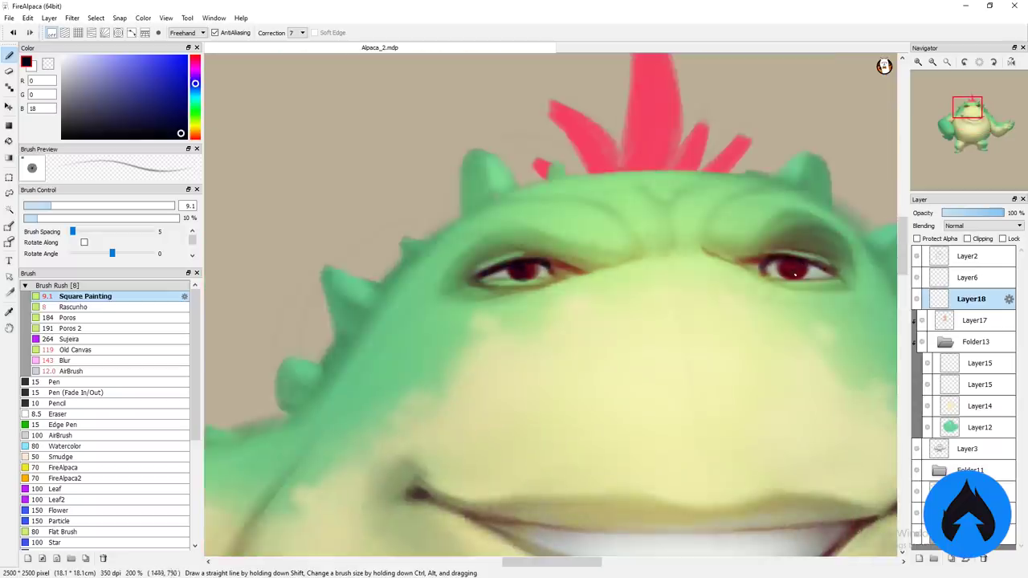
{"action": "left_click", "coordinate": [769, 267], "text": "alt"}
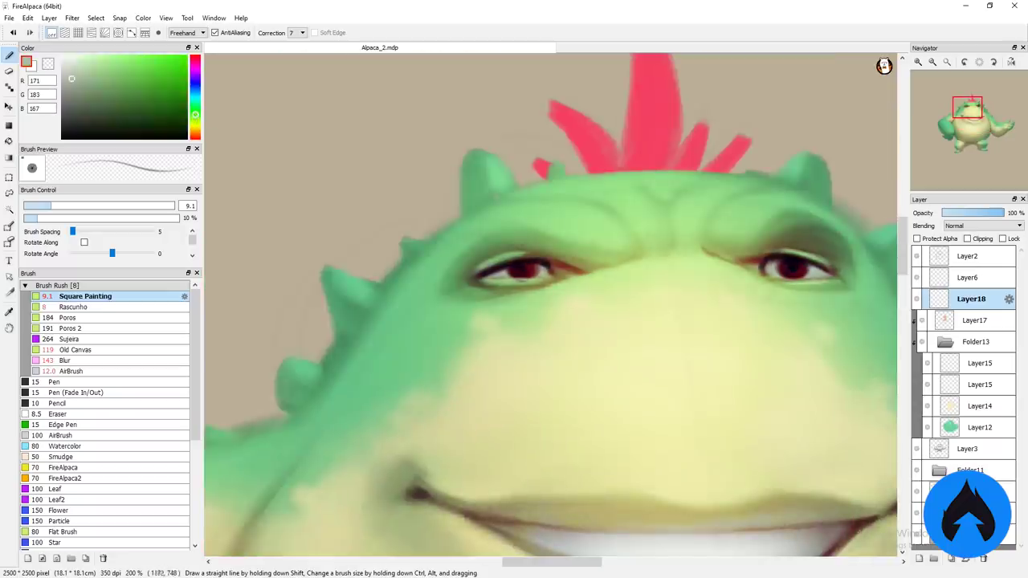
{"action": "left_click", "coordinate": [129, 120]}
{"action": "left_click_drag", "start_coordinate": [785, 265], "coordinate": [800, 267]}
{"action": "left_click", "coordinate": [160, 97]}
{"action": "left_click_drag", "start_coordinate": [517, 273], "coordinate": [533, 275]}
{"action": "left_click_drag", "start_coordinate": [777, 269], "coordinate": [807, 273]}
Step: Add near-white highlights to both eyes and darken the upper eyelids
{"action": "left_click", "coordinate": [133, 95]}
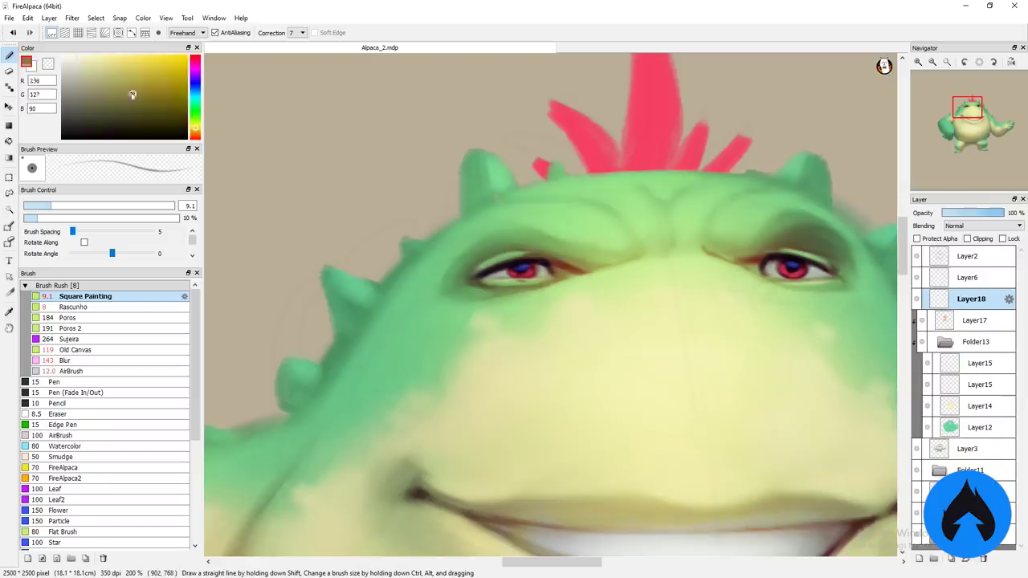
{"action": "left_click", "coordinate": [73, 57]}
{"action": "left_click_drag", "start_coordinate": [534, 270], "coordinate": [546, 270]}
{"action": "left_click_drag", "start_coordinate": [766, 263], "coordinate": [773, 265]}
{"action": "left_click_drag", "start_coordinate": [700, 223], "coordinate": [636, 207]}
{"action": "left_click", "coordinate": [121, 112]}
{"action": "left_click", "coordinate": [128, 97]}
{"action": "mouse_move", "coordinate": [418, 245]}
{"action": "left_mouse_down"}
{"action": "mouse_move", "coordinate": [474, 243]}
{"action": "mouse_move", "coordinate": [462, 241]}
{"action": "left_mouse_up"}
Step: Lighten the brow between the eyes with sampled pale yellow-green and skin tones
{"action": "left_click", "coordinate": [119, 125]}
{"action": "left_click", "coordinate": [409, 252], "text": "alt"}
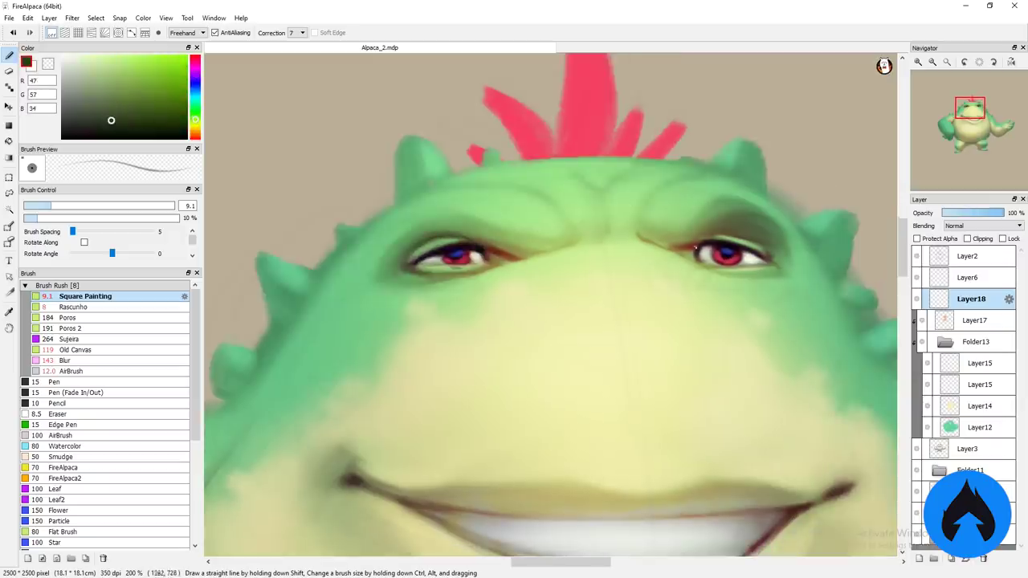
{"action": "left_click", "coordinate": [674, 243], "text": "alt"}
{"action": "left_click", "coordinate": [589, 251], "text": "alt"}
{"action": "left_click_drag", "start_coordinate": [569, 252], "coordinate": [592, 237]}
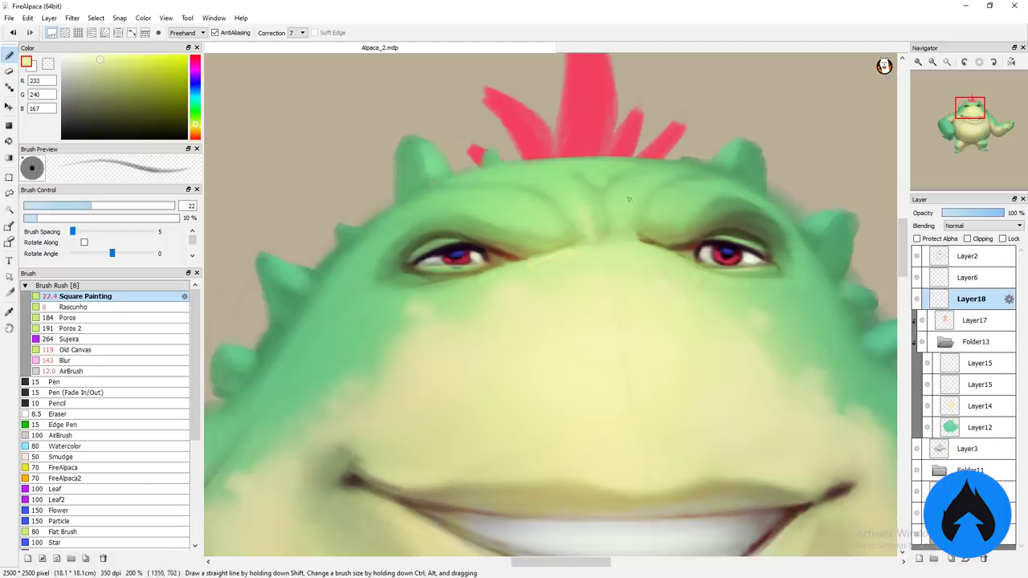
{"action": "left_click_drag", "start_coordinate": [578, 289], "coordinate": [471, 348]}
{"action": "left_click", "coordinate": [468, 305], "text": "alt"}
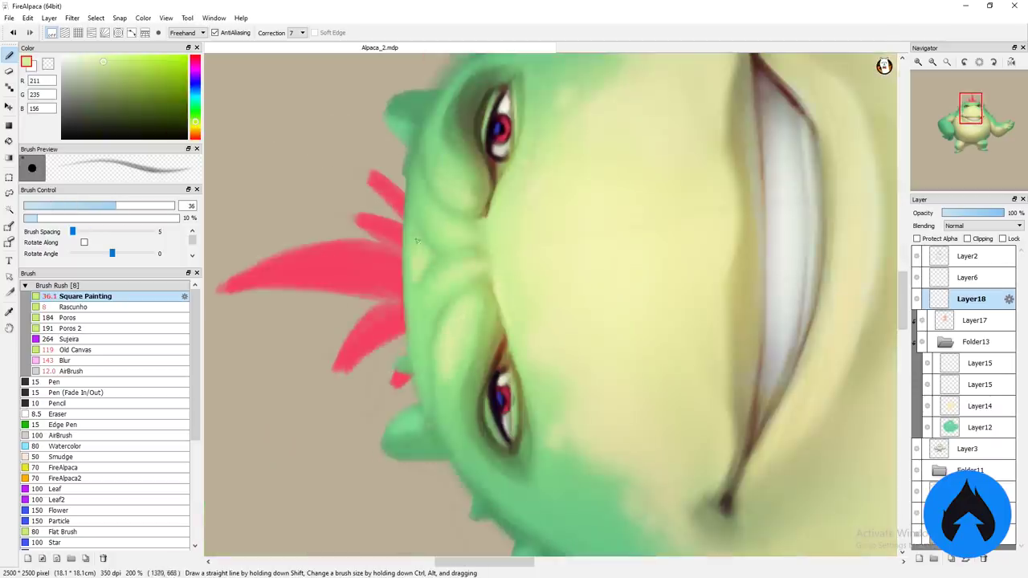
{"action": "scroll", "coordinate": [417, 241], "scroll_direction": "down", "scroll_amount": 2}
{"action": "left_click", "coordinate": [413, 378], "text": "alt"}
{"action": "scroll", "coordinate": [412, 378], "scroll_direction": "up", "scroll_amount": 1}
{"action": "scroll", "coordinate": [453, 266], "scroll_direction": "up", "scroll_amount": 1}
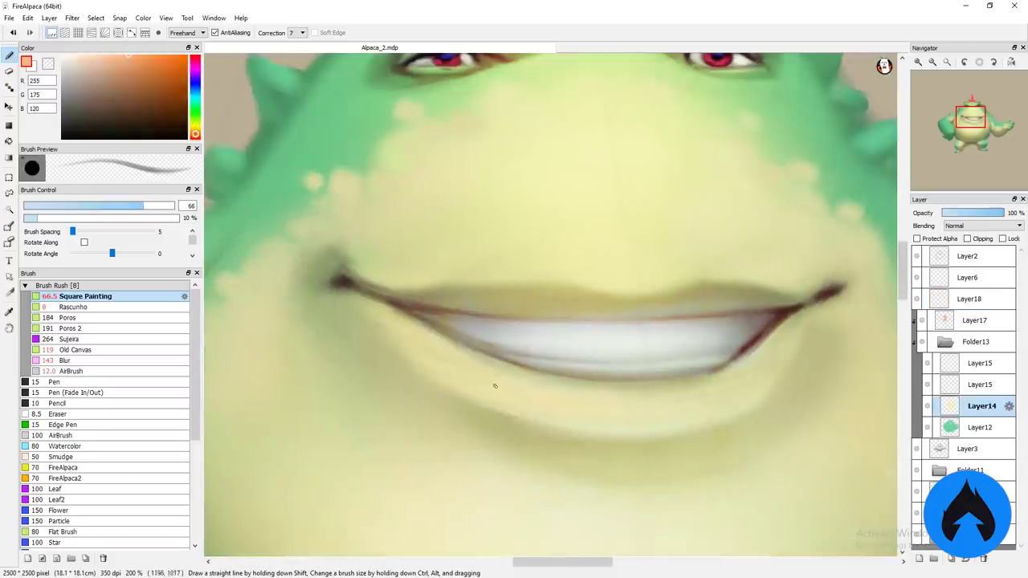
Step: Paint soft pink along the lower lip and darken the upper lip on Layer14
{"action": "left_click_drag", "start_coordinate": [377, 312], "coordinate": [530, 400]}
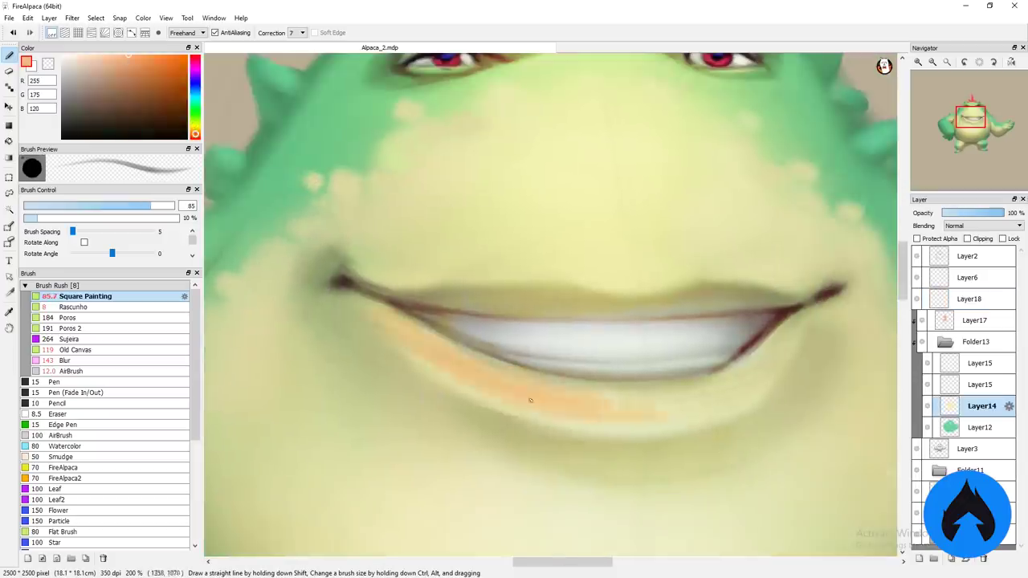
{"action": "left_click", "coordinate": [530, 400], "text": "alt"}
{"action": "left_click_drag", "start_coordinate": [394, 325], "coordinate": [646, 430]}
{"action": "left_click_drag", "start_coordinate": [727, 385], "coordinate": [815, 325]}
{"action": "left_click_drag", "start_coordinate": [417, 281], "coordinate": [794, 310]}
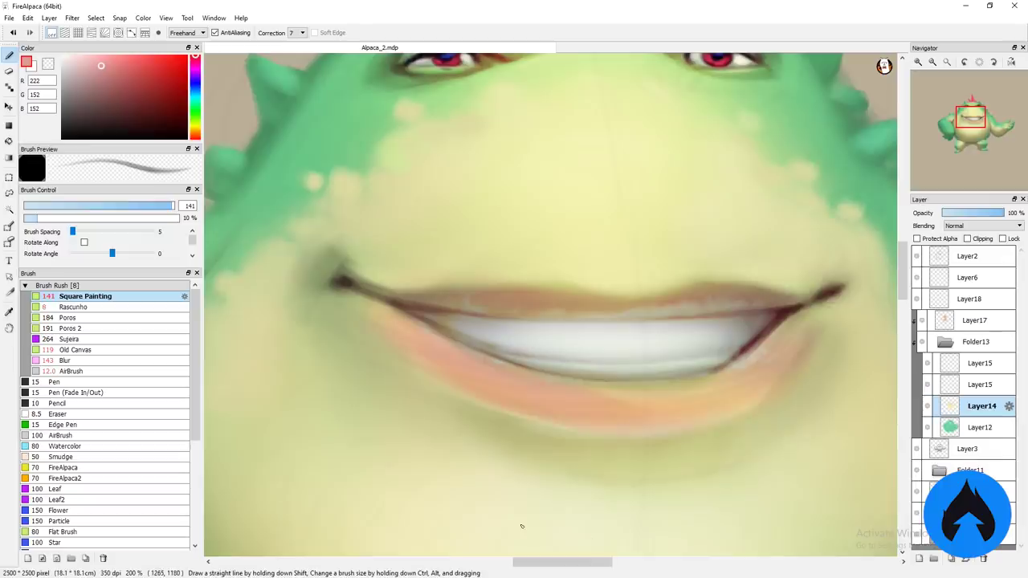
Step: Briefly erase on Layer15, then paint a warmer peach along the lower lip on Layer14
{"action": "left_click", "coordinate": [950, 368]}
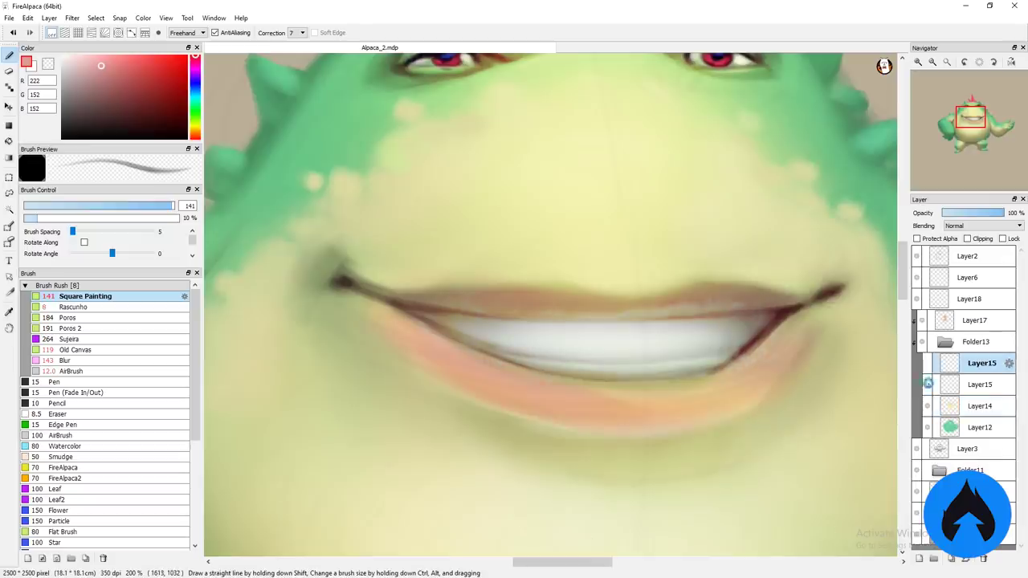
{"action": "key", "text": "e"}
{"action": "left_click", "coordinate": [979, 405]}
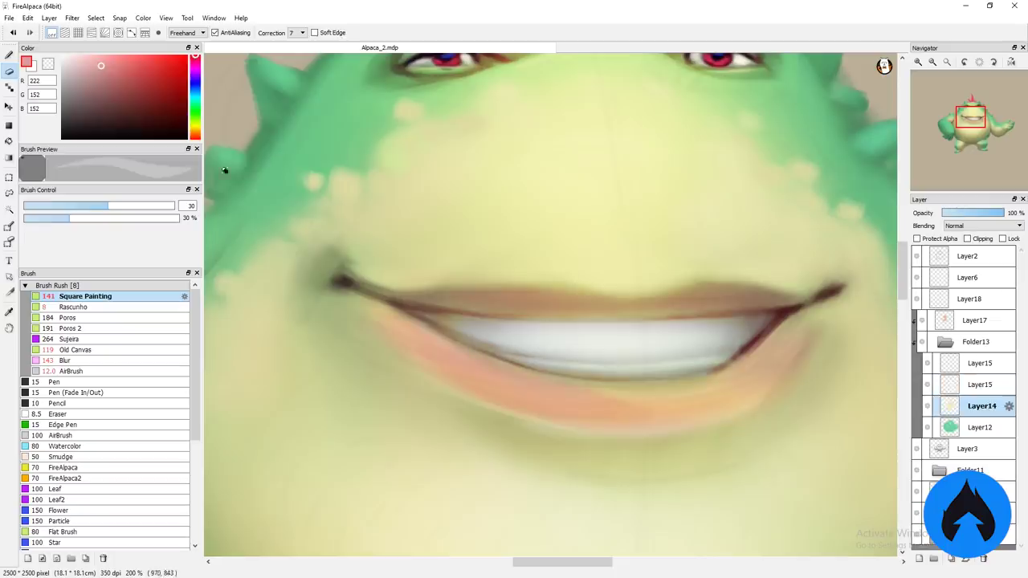
{"action": "key", "text": "b"}
{"action": "left_click_drag", "start_coordinate": [655, 431], "coordinate": [594, 426]}
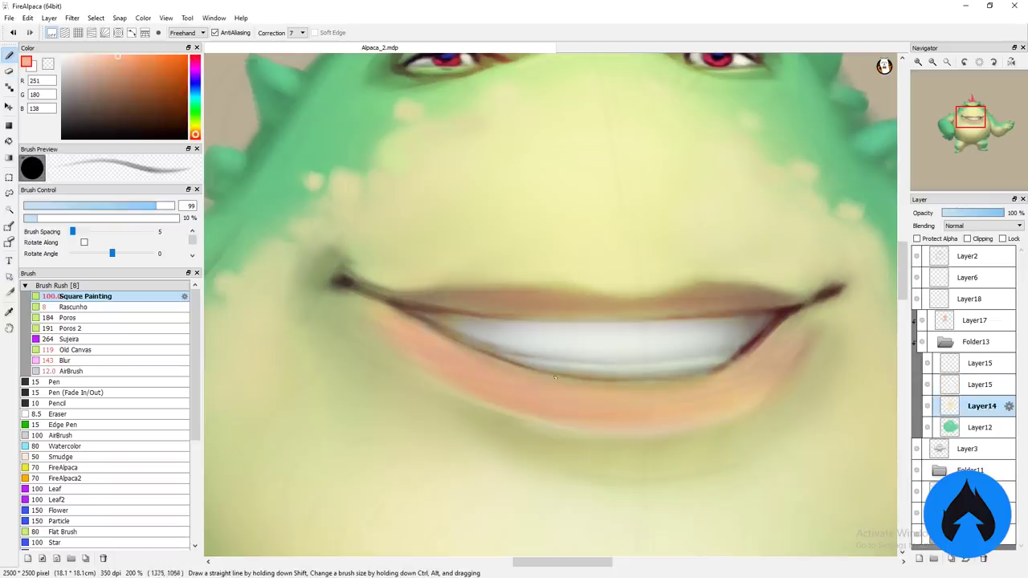
{"action": "mouse_move", "coordinate": [497, 204]}
{"action": "left_mouse_down"}
{"action": "mouse_move", "coordinate": [473, 284]}
{"action": "mouse_move", "coordinate": [457, 294]}
{"action": "left_mouse_up"}
Step: Reselect the top detail layer, Layer18
{"action": "scroll", "coordinate": [473, 284], "scroll_direction": "down", "scroll_amount": 2}
{"action": "scroll", "coordinate": [471, 294], "scroll_direction": "up", "scroll_amount": 1}
{"action": "left_click", "coordinate": [979, 363]}
{"action": "left_click", "coordinate": [971, 299]}
Step: Add dark teal-green shading to the monster's shoulder using sampled skin greens
{"action": "left_click", "coordinate": [454, 241], "text": "alt"}
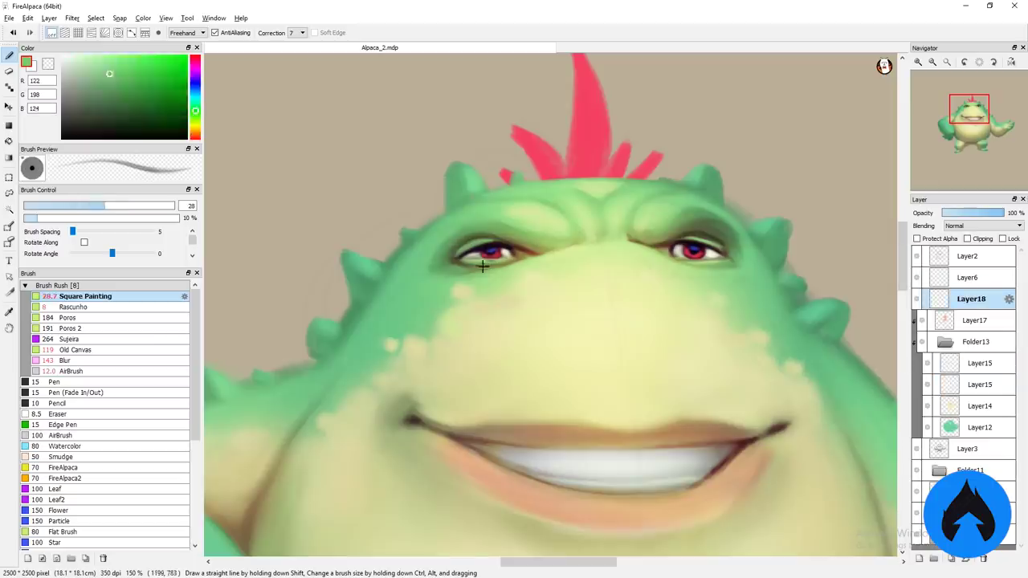
{"action": "left_click", "coordinate": [735, 245], "text": "alt"}
{"action": "left_click", "coordinate": [686, 231], "text": "alt"}
{"action": "left_click_drag", "start_coordinate": [446, 358], "coordinate": [514, 314]}
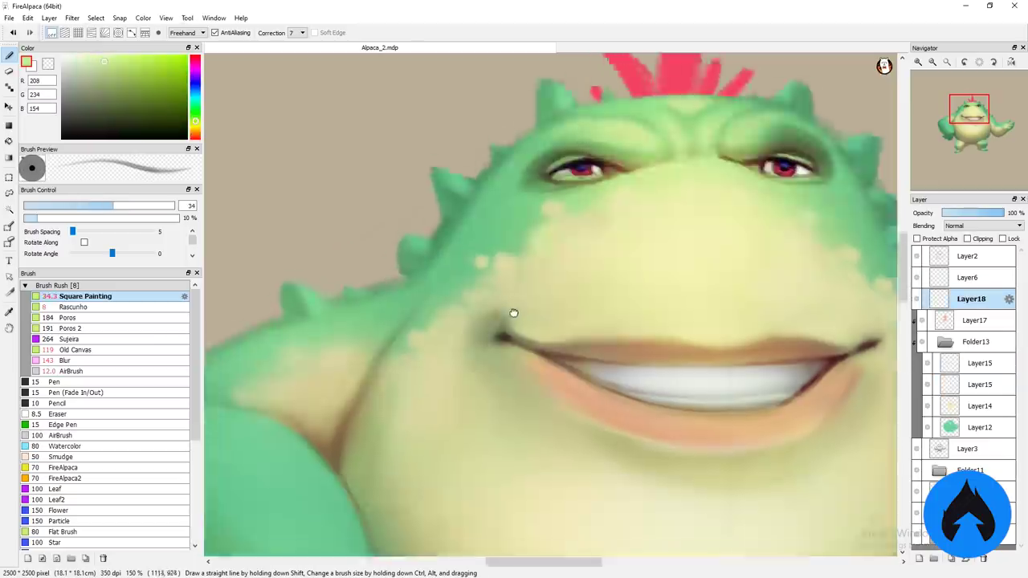
{"action": "left_click", "coordinate": [271, 302], "text": "alt"}
{"action": "left_click_drag", "start_coordinate": [289, 302], "coordinate": [271, 302]}
{"action": "mouse_move", "coordinate": [397, 301]}
{"action": "left_mouse_down"}
{"action": "mouse_move", "coordinate": [249, 262]}
{"action": "mouse_move", "coordinate": [501, 223]}
{"action": "mouse_move", "coordinate": [434, 353]}
{"action": "left_mouse_up"}
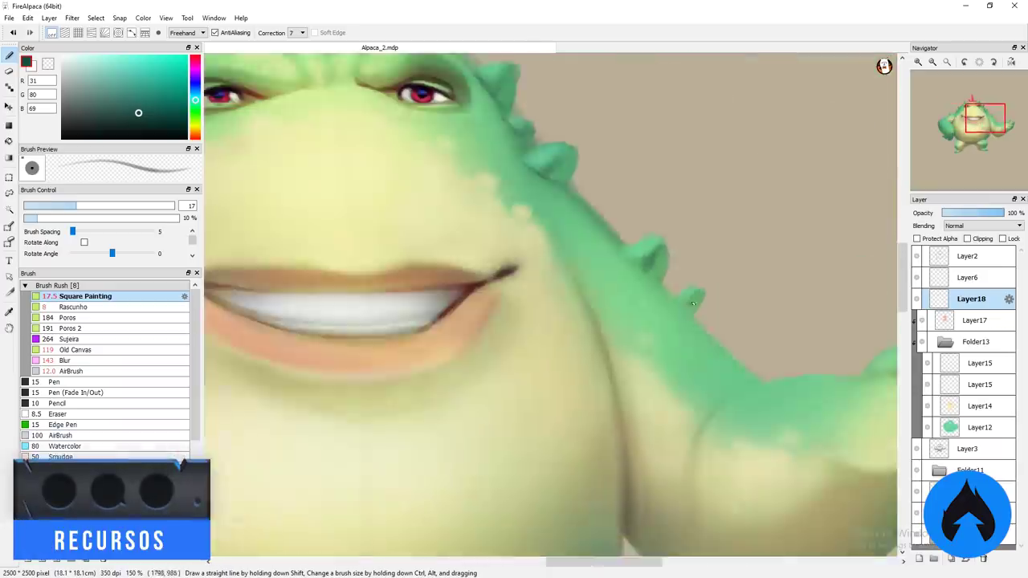
Step: Shrink the brush and lighten the dark crease beside the arm with pale yellow
{"action": "left_click_drag", "start_coordinate": [440, 409], "coordinate": [241, 321]}
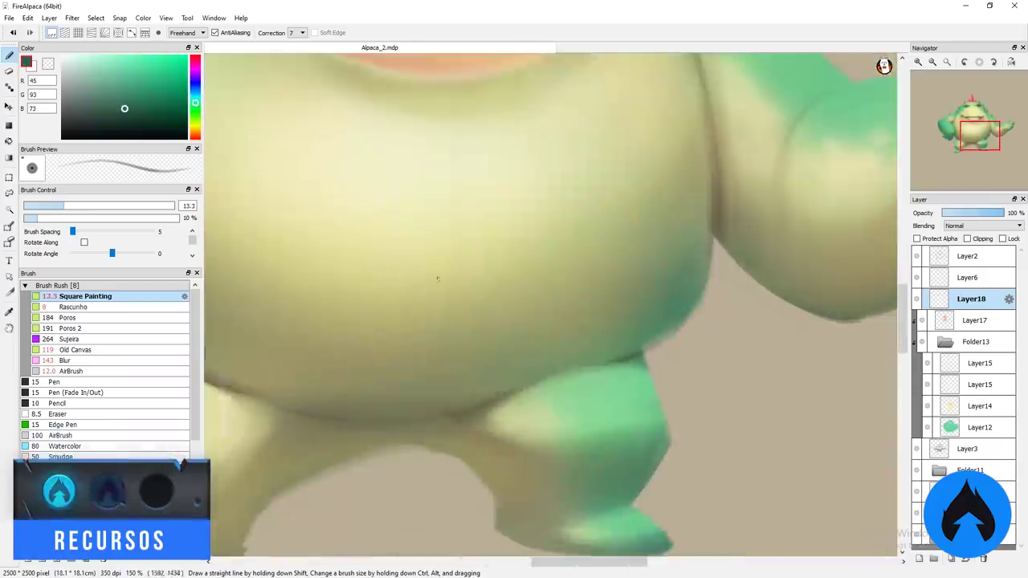
{"action": "left_click_drag", "start_coordinate": [656, 335], "coordinate": [580, 425]}
{"action": "left_click_drag", "start_coordinate": [241, 241], "coordinate": [587, 321]}
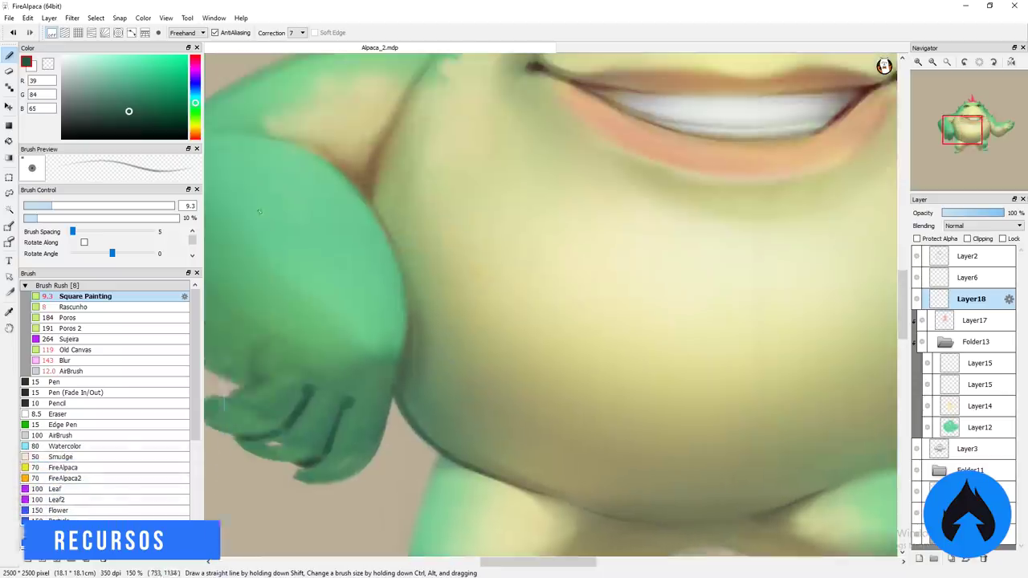
{"action": "left_click_drag", "start_coordinate": [337, 152], "coordinate": [338, 249]}
{"action": "left_click", "coordinate": [337, 249], "text": "alt"}
{"action": "left_click", "coordinate": [395, 243], "text": "alt"}
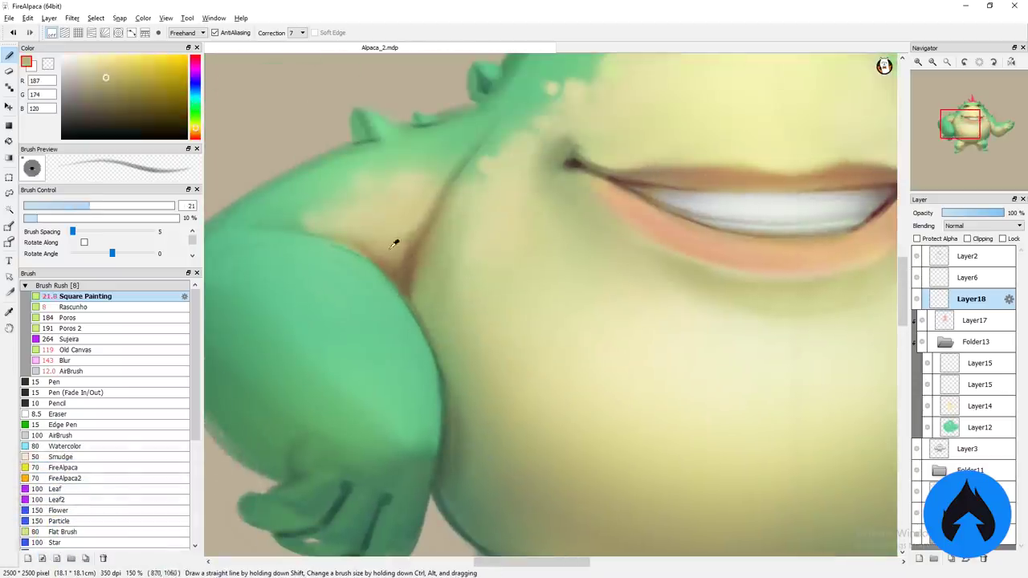
{"action": "left_click", "coordinate": [479, 259], "text": "alt"}
{"action": "left_click_drag", "start_coordinate": [478, 259], "coordinate": [438, 305]}
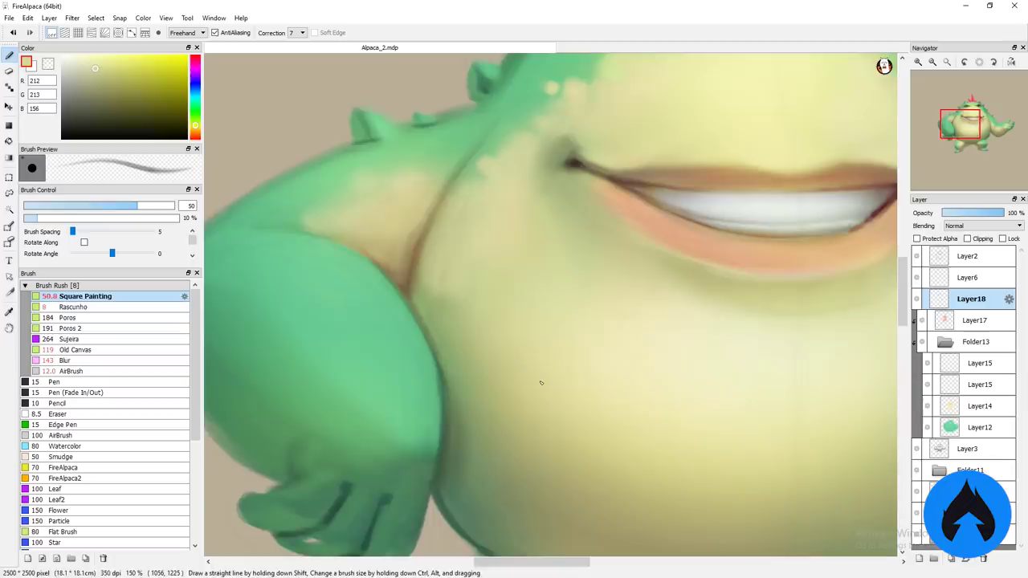
Step: Lighten both mouth corners and smooth the skin around the grin with pale cream
{"action": "left_click_drag", "start_coordinate": [671, 177], "coordinate": [551, 230]}
{"action": "left_click", "coordinate": [622, 222], "text": "alt"}
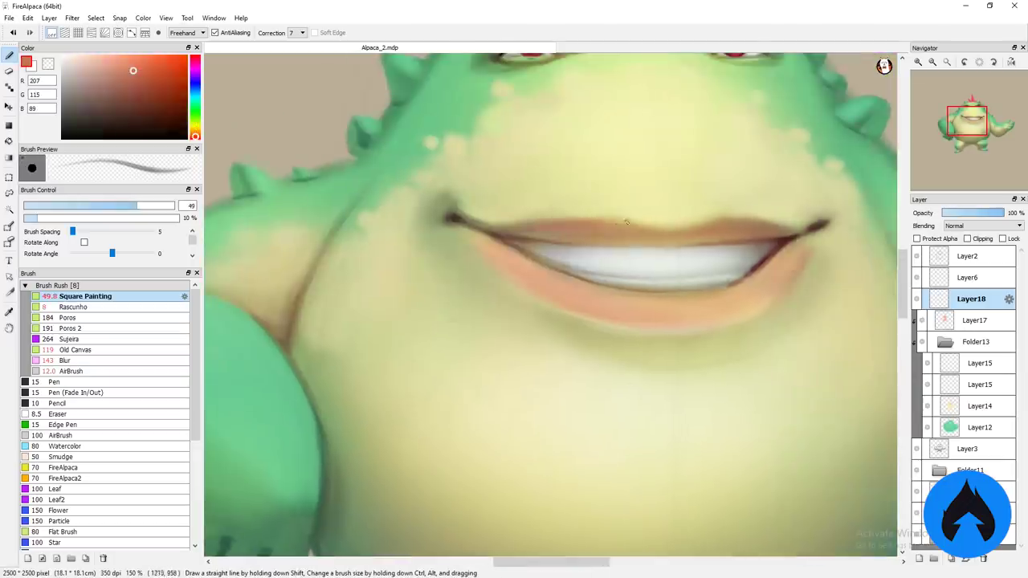
{"action": "left_click", "coordinate": [482, 259], "text": "alt"}
{"action": "left_click_drag", "start_coordinate": [599, 217], "coordinate": [515, 303]}
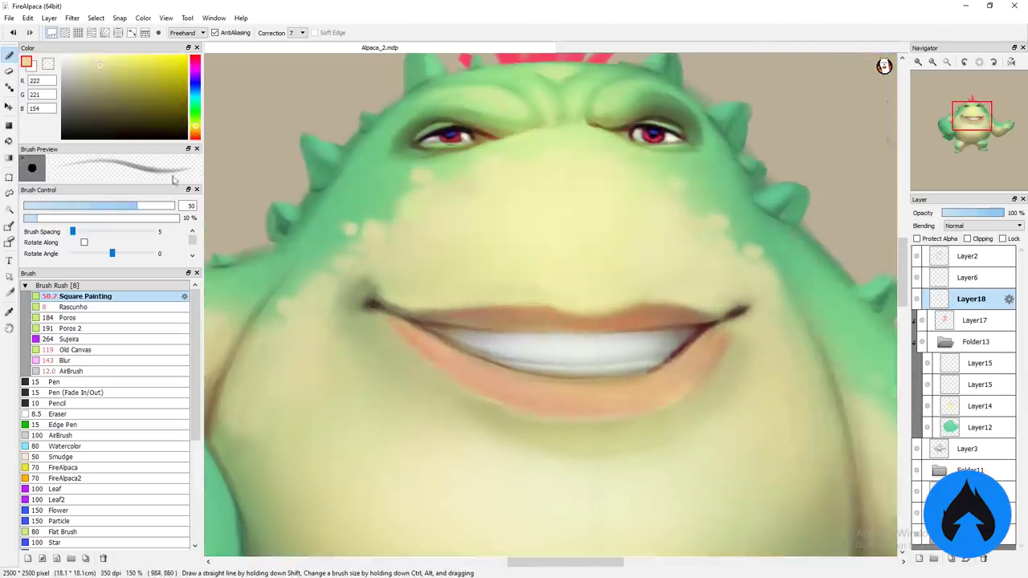
{"action": "left_click", "coordinate": [515, 302], "text": "alt"}
{"action": "left_click_drag", "start_coordinate": [755, 315], "coordinate": [726, 331]}
{"action": "left_click_drag", "start_coordinate": [337, 309], "coordinate": [378, 357]}
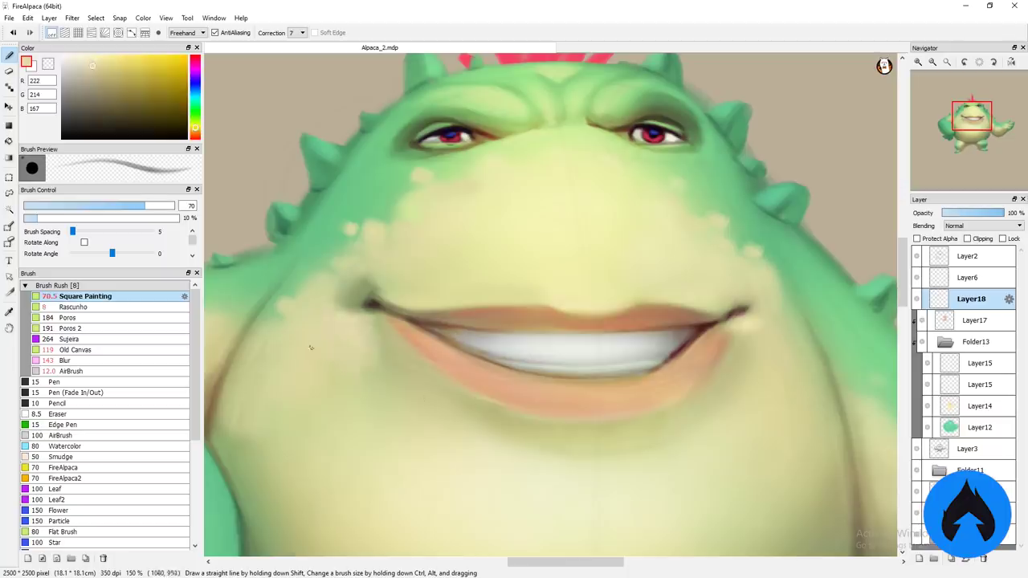
{"action": "left_click_drag", "start_coordinate": [739, 337], "coordinate": [736, 398]}
Step: Pick light cream tones while rotating the view sideways and back upright
{"action": "left_click", "coordinate": [723, 385], "text": "alt"}
{"action": "key", "text": "ctrl+Right"}
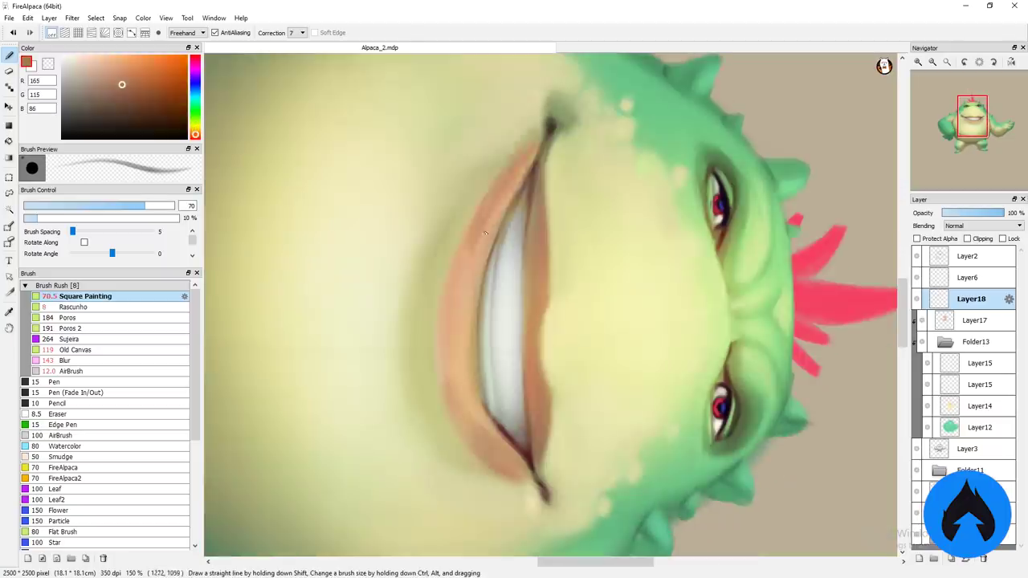
{"action": "left_click", "coordinate": [482, 461], "text": "alt"}
{"action": "key", "text": "ctrl+Left"}
{"action": "scroll", "coordinate": [837, 431], "scroll_direction": "down", "scroll_amount": 4}
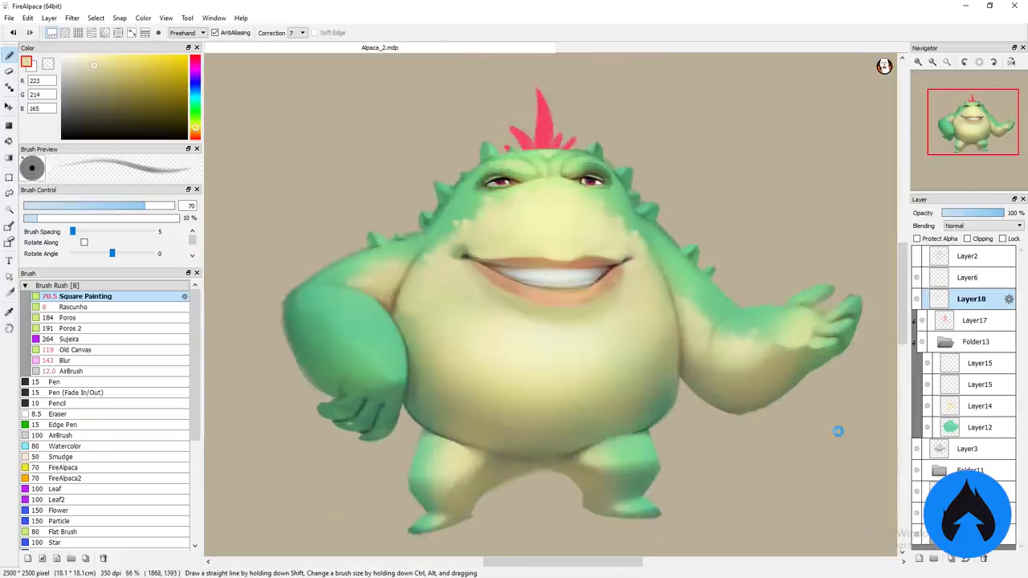
{"action": "scroll", "coordinate": [839, 433], "scroll_direction": "up", "scroll_amount": 4}
{"action": "key", "text": "ctrl+Right"}
{"action": "left_click", "coordinate": [86, 60]}
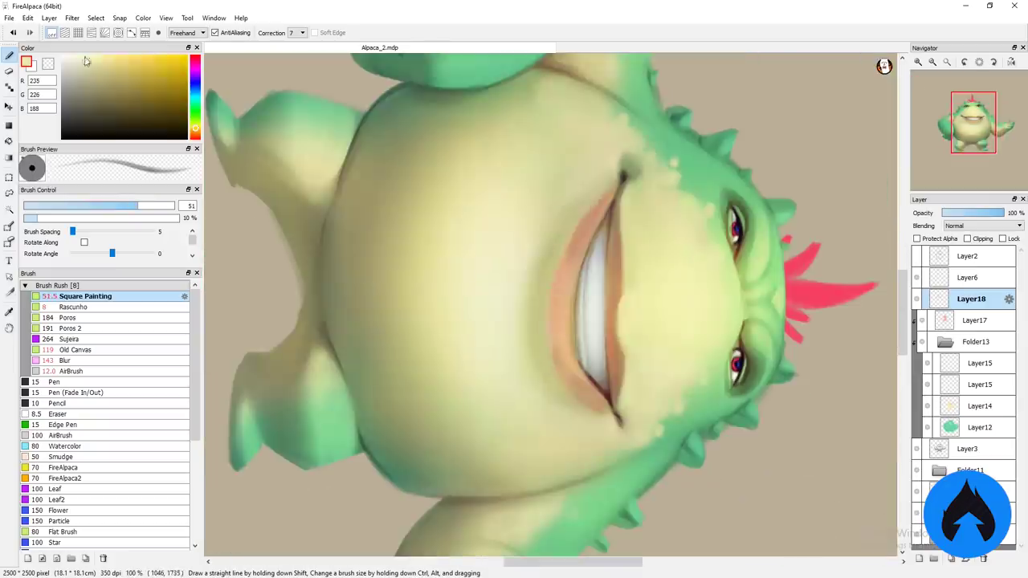
{"action": "left_click", "coordinate": [722, 320], "text": "alt"}
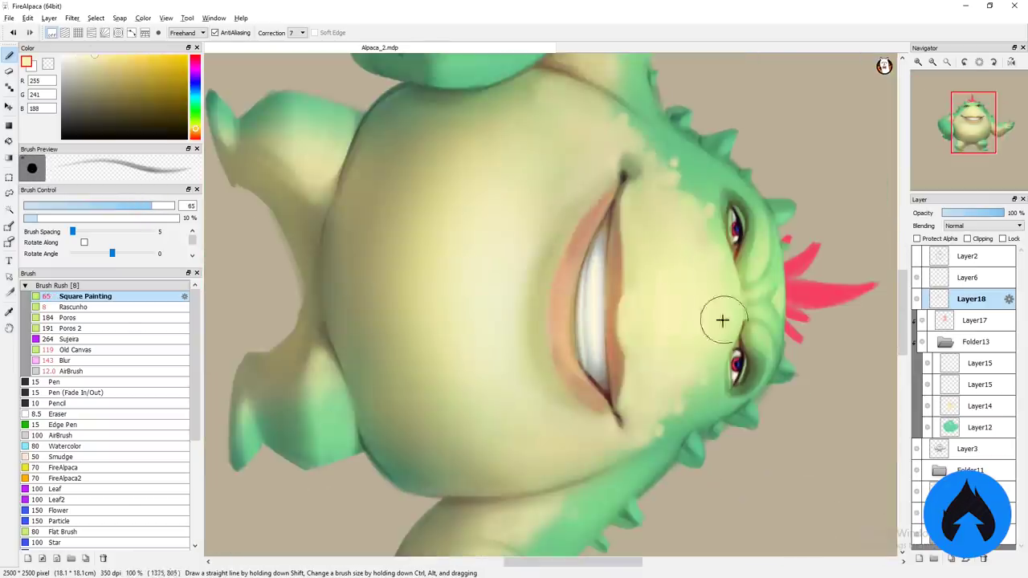
{"action": "key", "text": "ctrl+Left"}
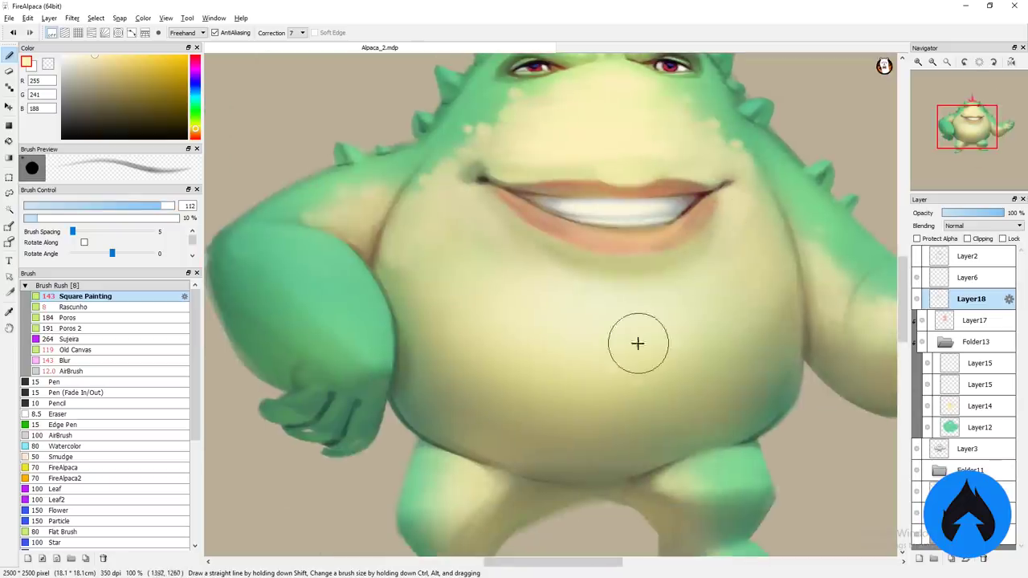
Step: Resize the brush and pick cream and darker olive shades for the chin and belly
{"action": "left_click", "coordinate": [503, 165], "text": "alt"}
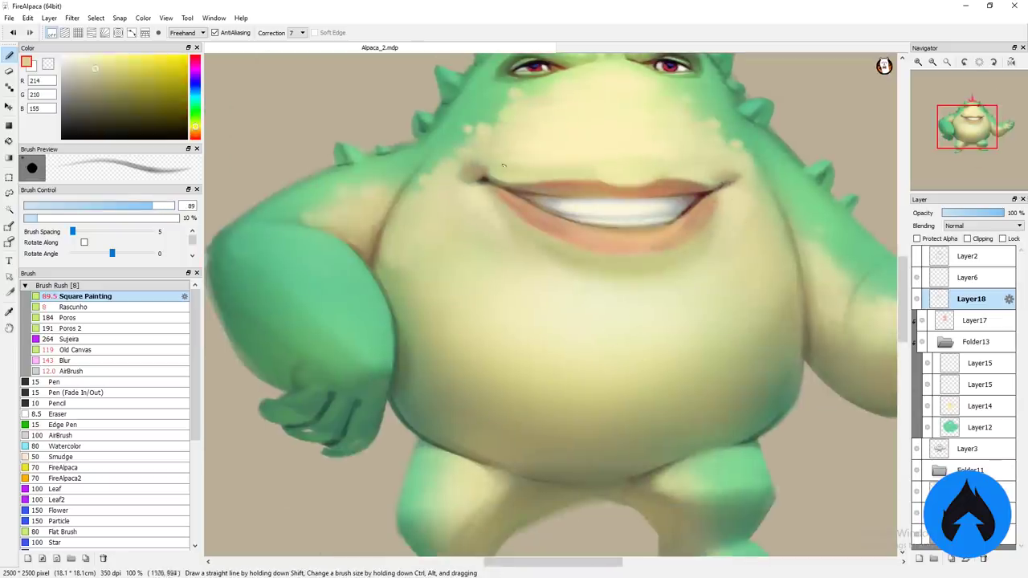
{"action": "left_click", "coordinate": [713, 305], "text": "alt"}
{"action": "left_click", "coordinate": [711, 301], "text": "alt"}
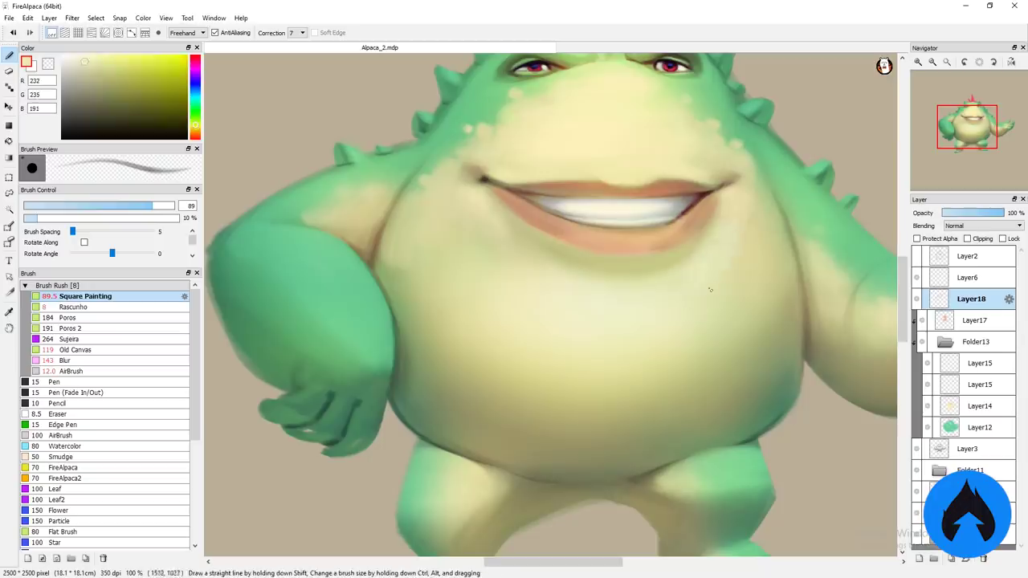
{"action": "left_click_drag", "start_coordinate": [482, 241], "coordinate": [687, 197]}
{"action": "left_click", "coordinate": [645, 287], "text": "alt"}
{"action": "left_click_drag", "start_coordinate": [644, 287], "coordinate": [634, 285]}
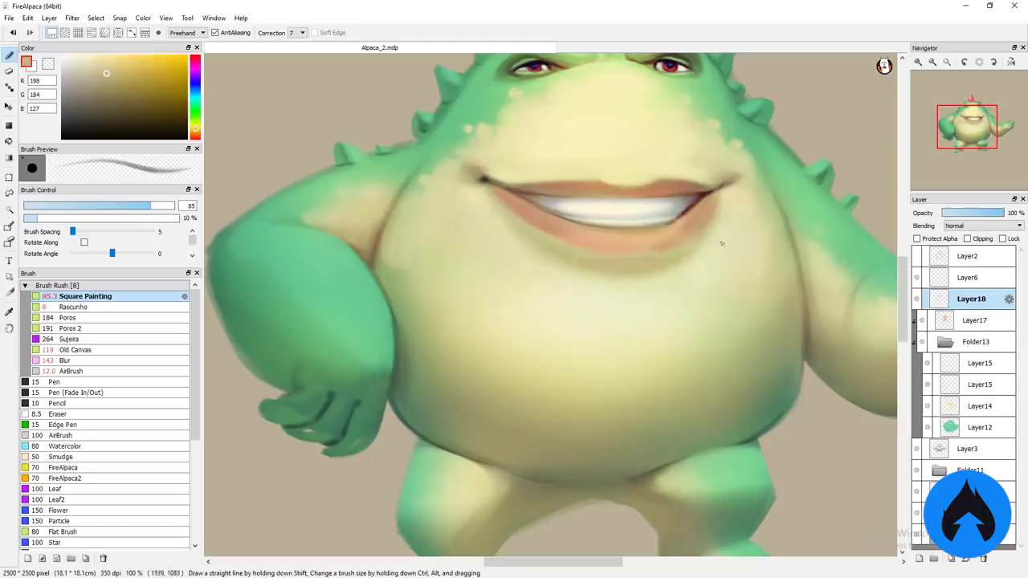
{"action": "scroll", "coordinate": [613, 332], "scroll_direction": "down", "scroll_amount": 2}
{"action": "left_click", "coordinate": [653, 274], "text": "alt"}
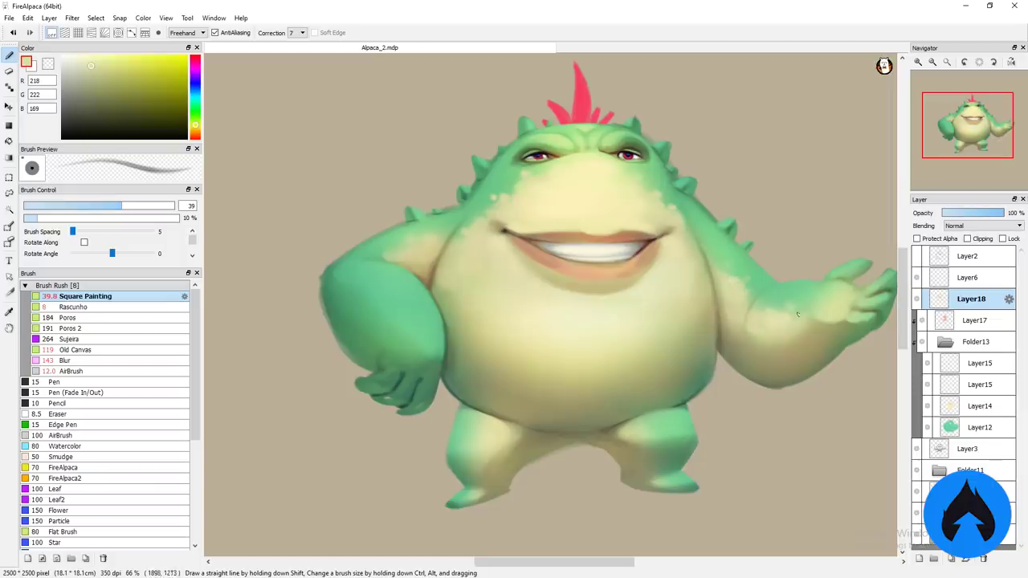
{"action": "left_click", "coordinate": [696, 342], "text": "alt"}
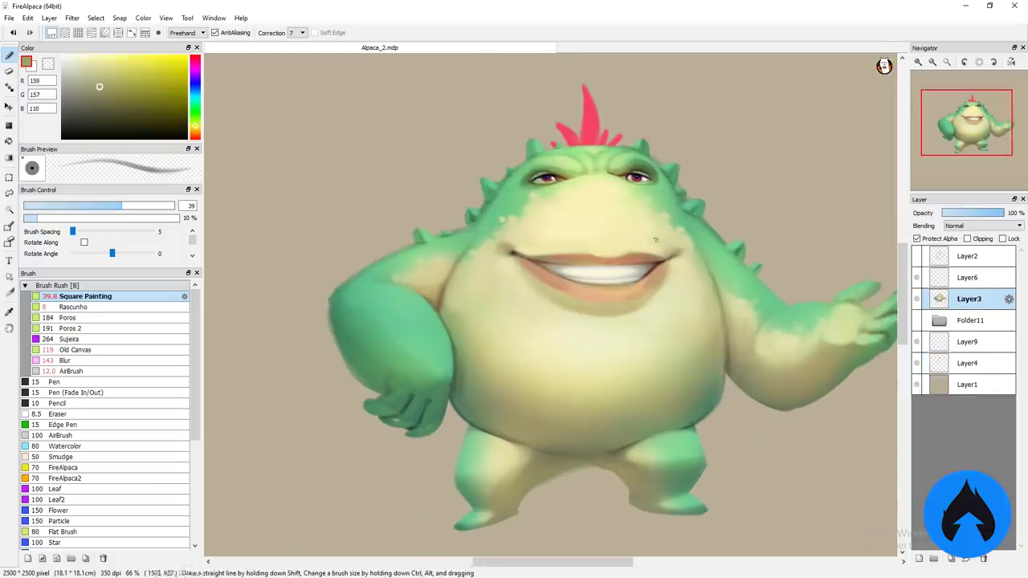
Step: Boost the character's contrast on Layer3 with a Levels adjustment
{"action": "key", "text": "ctrl+l"}
{"action": "left_click_drag", "start_coordinate": [788, 446], "coordinate": [805, 447]}
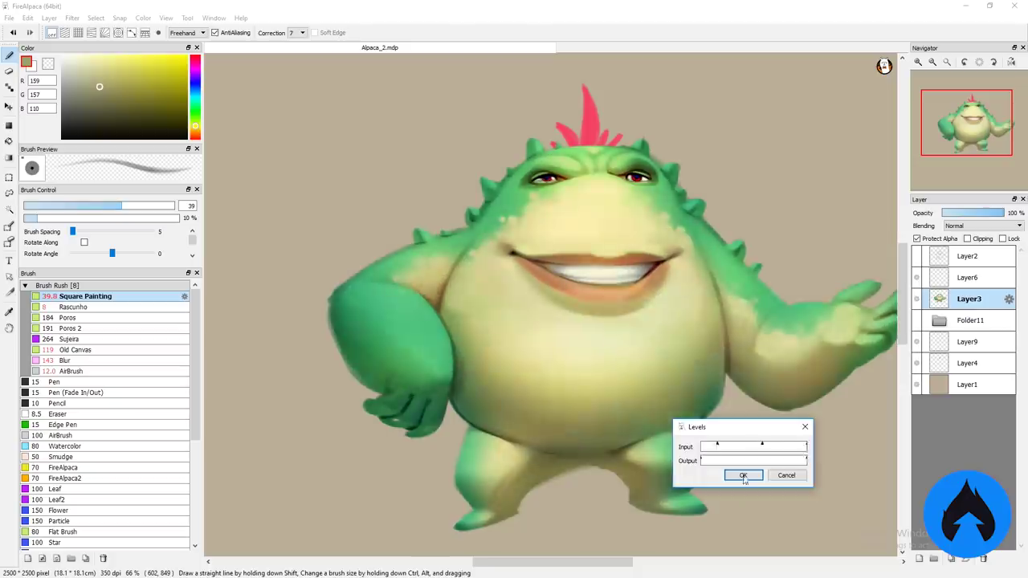
{"action": "left_click", "coordinate": [743, 474]}
{"action": "key", "text": "v"}
{"action": "left_click_drag", "start_coordinate": [695, 340], "coordinate": [675, 335]}
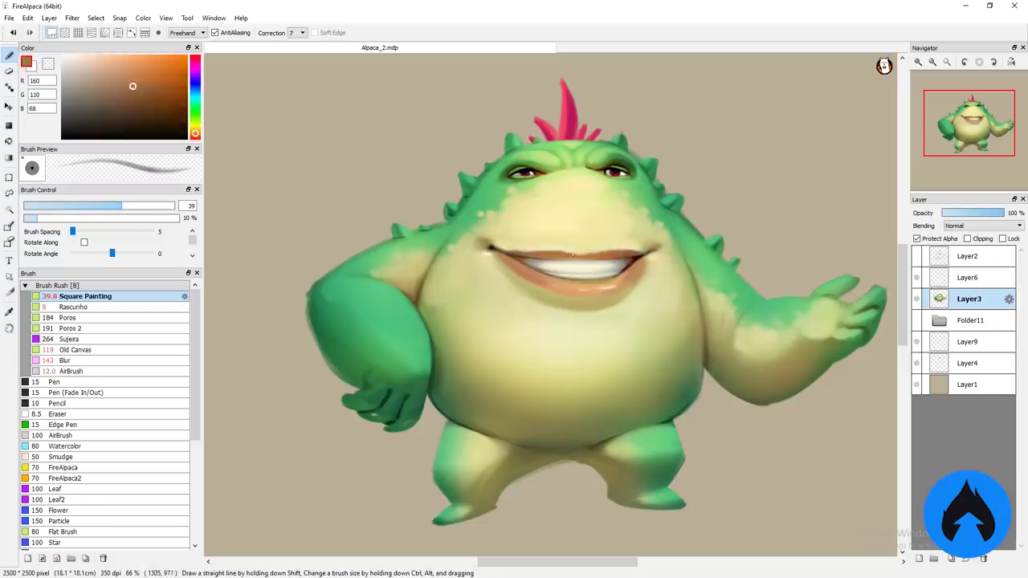
Step: Sample warm cream tones from the face and enlarge the brush to 66
{"action": "left_click", "coordinate": [577, 254], "text": "alt"}
{"action": "left_click", "coordinate": [522, 249], "text": "alt"}
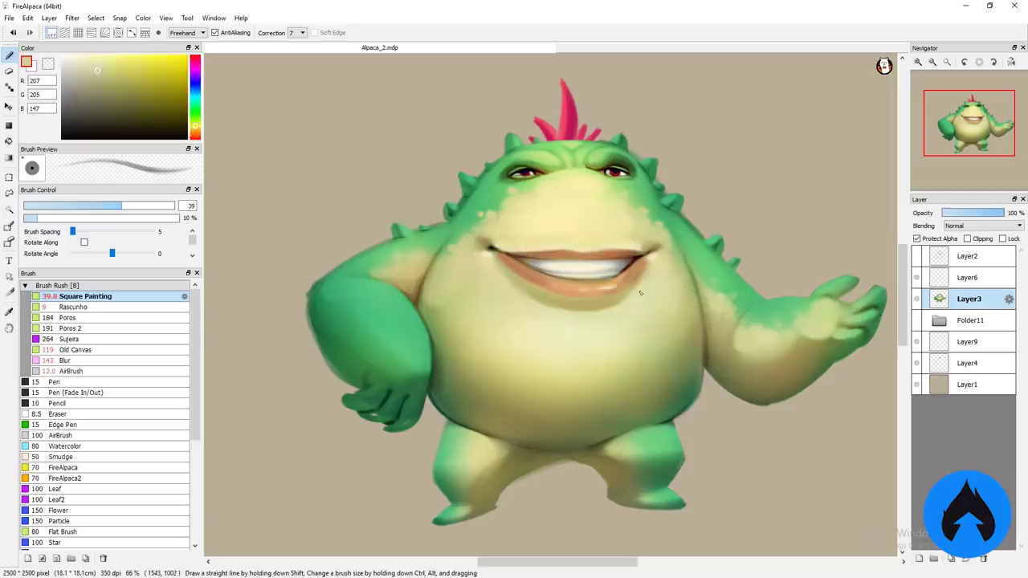
{"action": "left_click", "coordinate": [492, 258], "text": "alt"}
{"action": "left_click_drag", "start_coordinate": [492, 258], "coordinate": [514, 258]}
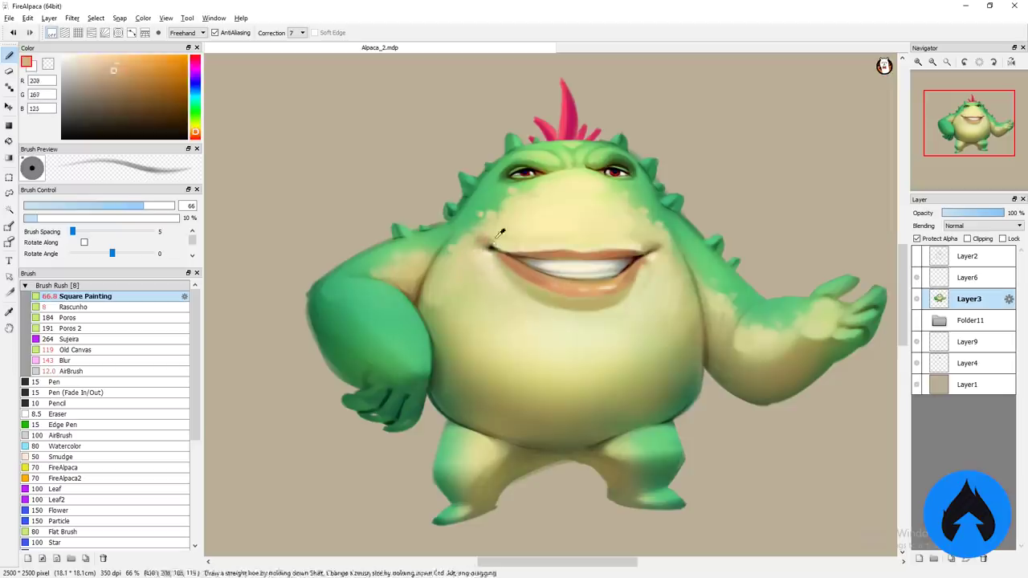
{"action": "left_click", "coordinate": [517, 239], "text": "alt"}
{"action": "left_click", "coordinate": [588, 284], "text": "alt"}
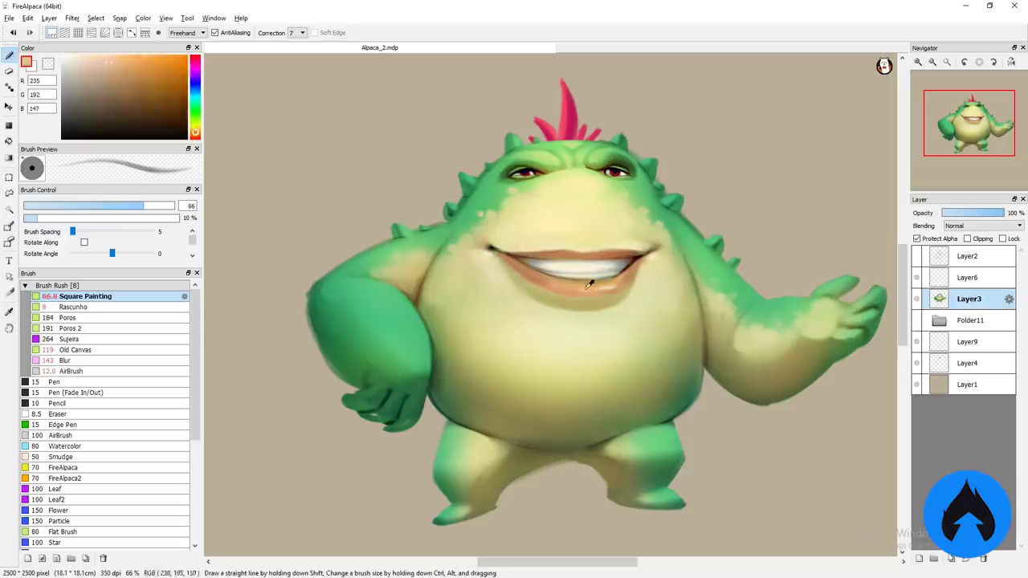
{"action": "left_click", "coordinate": [593, 251], "text": "alt"}
{"action": "left_click", "coordinate": [546, 250], "text": "alt"}
Step: Paint pale cream highlights on the left shoulder and right upper arm
{"action": "left_click_drag", "start_coordinate": [482, 257], "coordinate": [506, 257]}
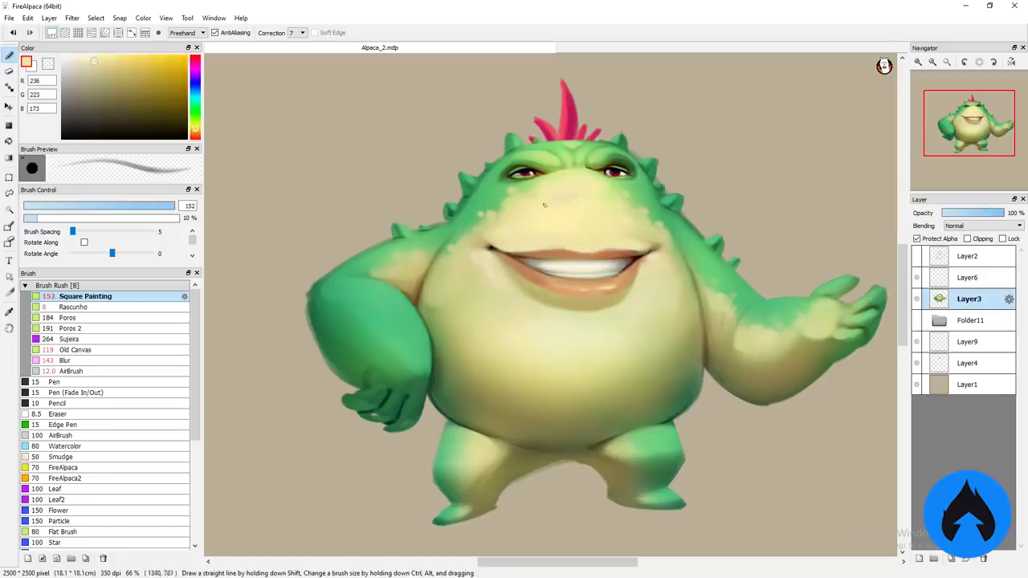
{"action": "mouse_move", "coordinate": [378, 277]}
{"action": "left_mouse_down"}
{"action": "mouse_move", "coordinate": [389, 269]}
{"action": "mouse_move", "coordinate": [384, 254]}
{"action": "left_mouse_up"}
{"action": "left_click", "coordinate": [409, 255], "text": "alt"}
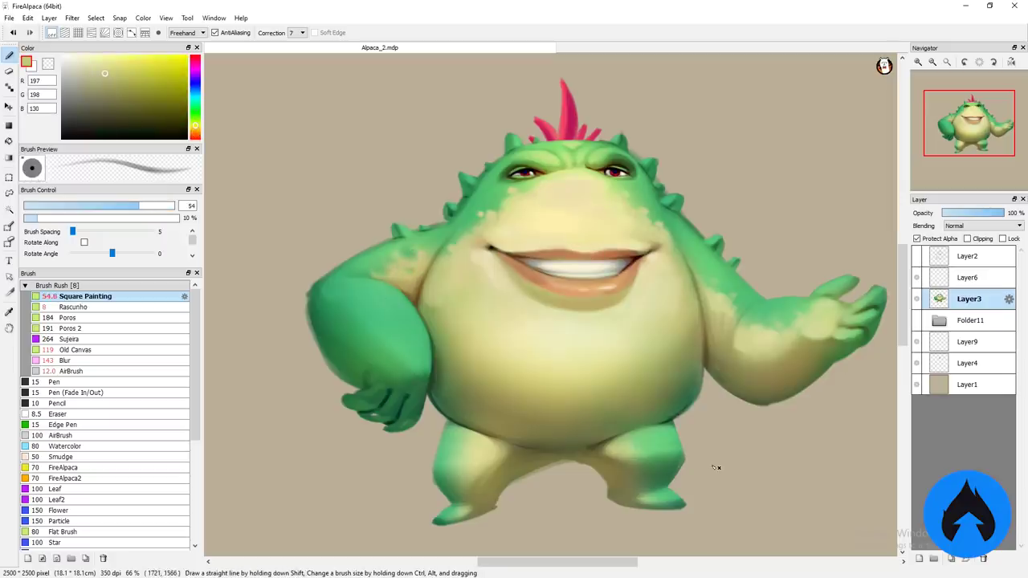
{"action": "left_click_drag", "start_coordinate": [590, 329], "coordinate": [539, 354]}
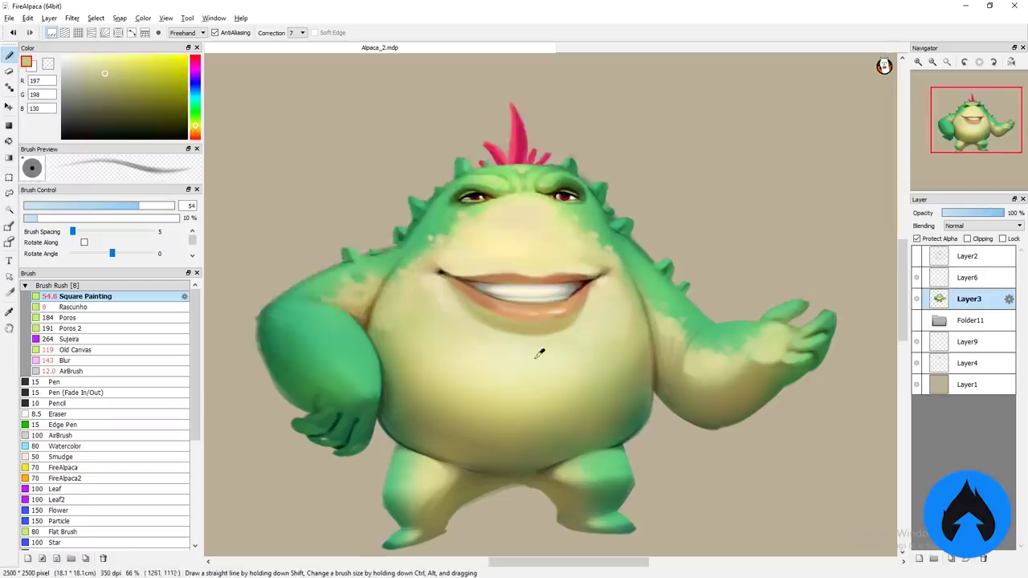
{"action": "left_click", "coordinate": [693, 365], "text": "alt"}
{"action": "left_click_drag", "start_coordinate": [674, 369], "coordinate": [757, 359]}
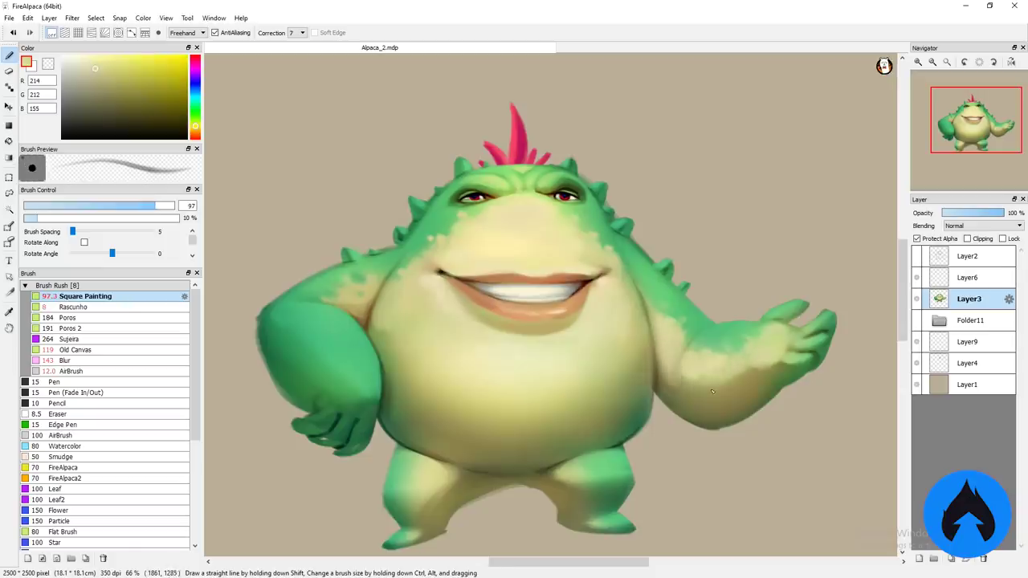
{"action": "left_click_drag", "start_coordinate": [572, 342], "coordinate": [543, 380]}
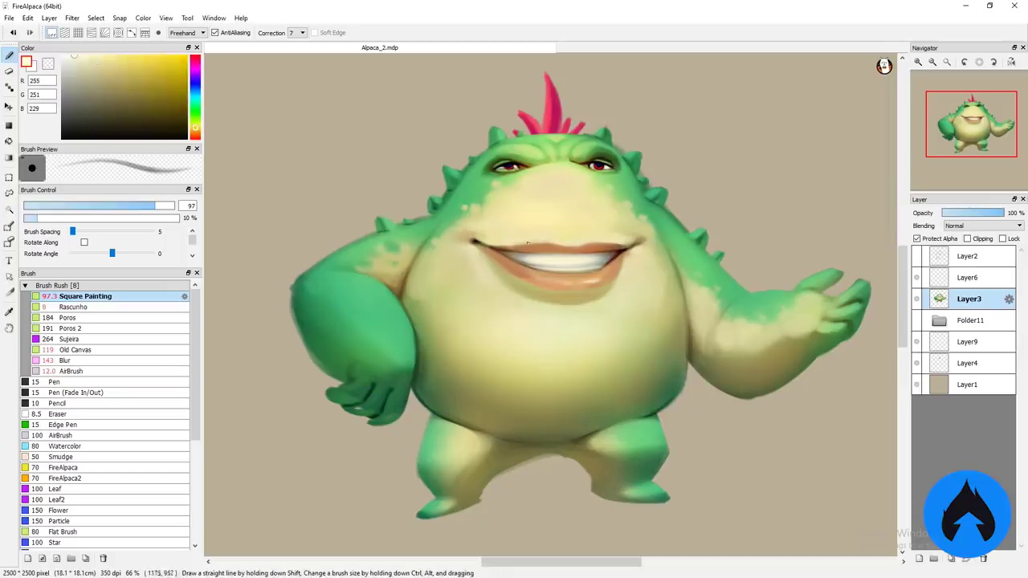
{"action": "left_click", "coordinate": [195, 102]}
Step: Add a new layer above Layer3, test Color blending, then set it back to Normal
{"action": "left_click", "coordinate": [918, 558]}
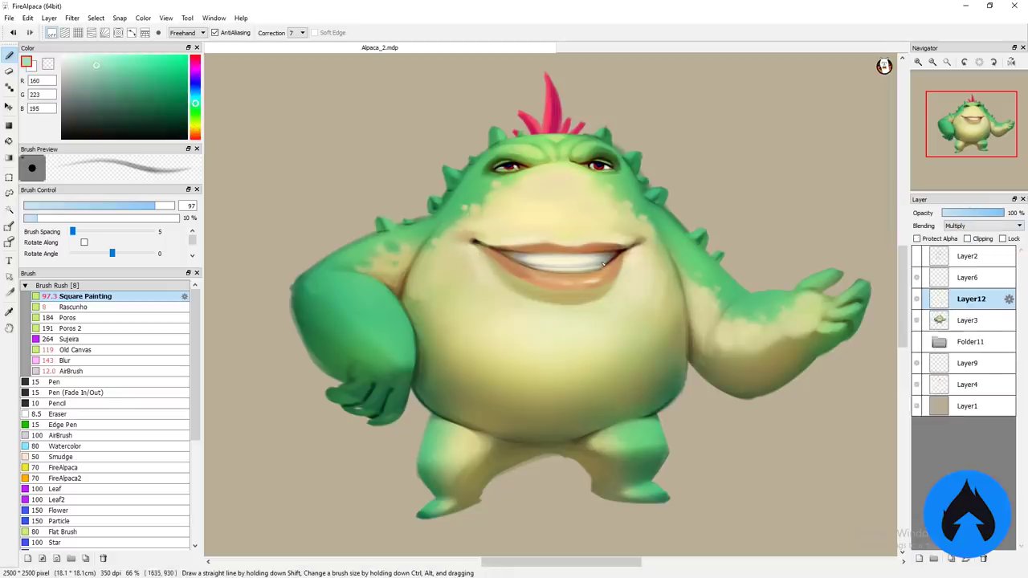
{"action": "left_click", "coordinate": [129, 114]}
{"action": "left_click_drag", "start_coordinate": [486, 217], "coordinate": [634, 229]}
{"action": "left_click", "coordinate": [986, 225]}
{"action": "left_click", "coordinate": [986, 353]}
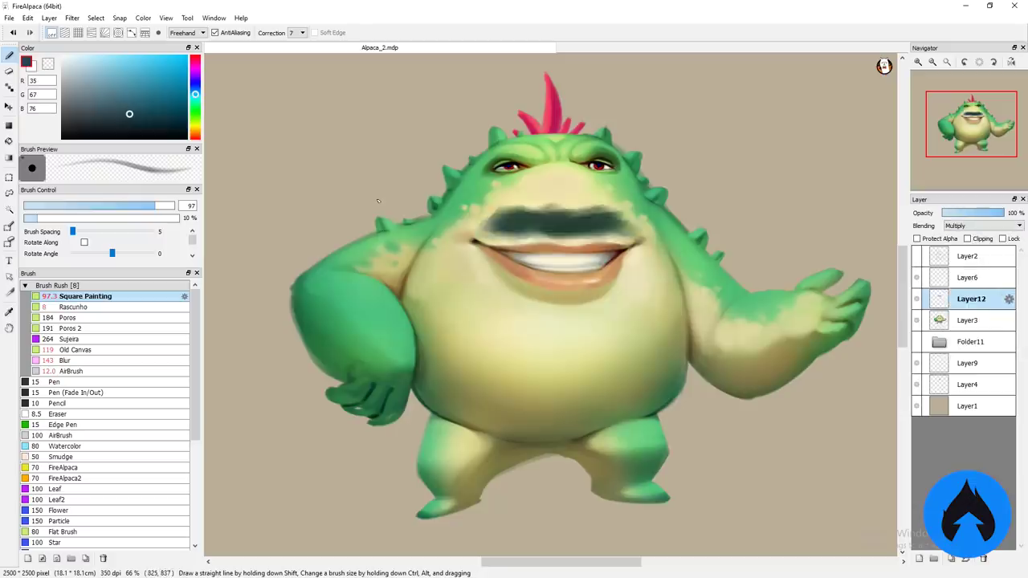
{"action": "key", "text": "ctrl+z"}
{"action": "left_click", "coordinate": [68, 318]}
{"action": "left_click", "coordinate": [78, 73]}
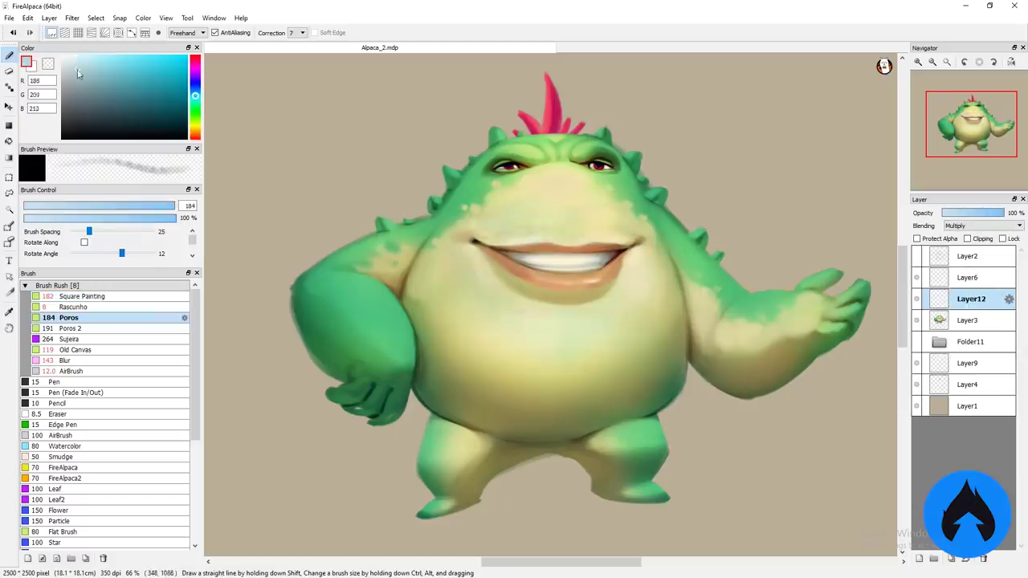
{"action": "key", "text": "ctrl+z"}
{"action": "left_click", "coordinate": [81, 297]}
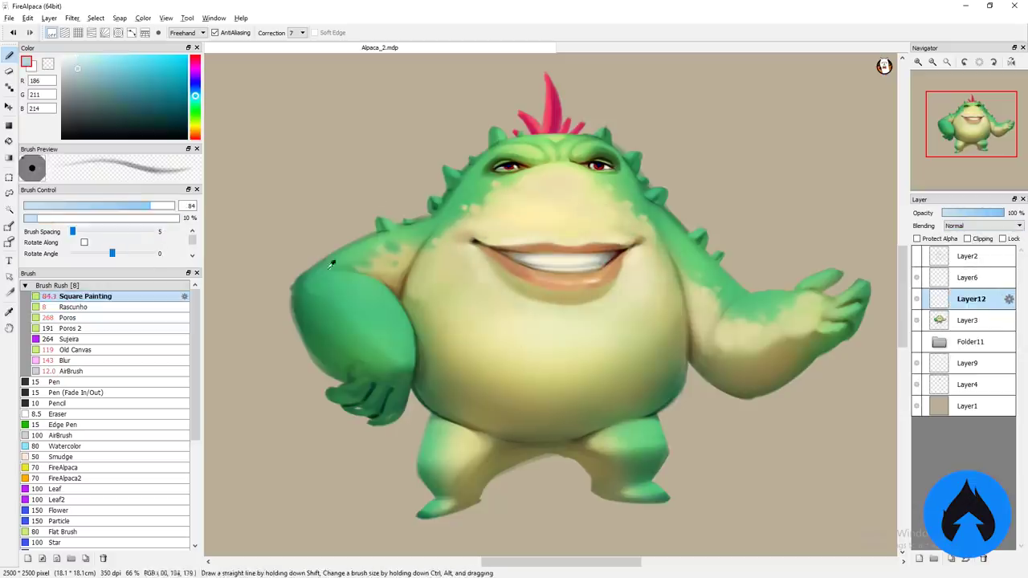
Step: Clip the layer to Layer3 and paint bright green over the right shoulder and both legs
{"action": "left_click", "coordinate": [332, 265], "text": "alt"}
{"action": "left_click", "coordinate": [144, 54]}
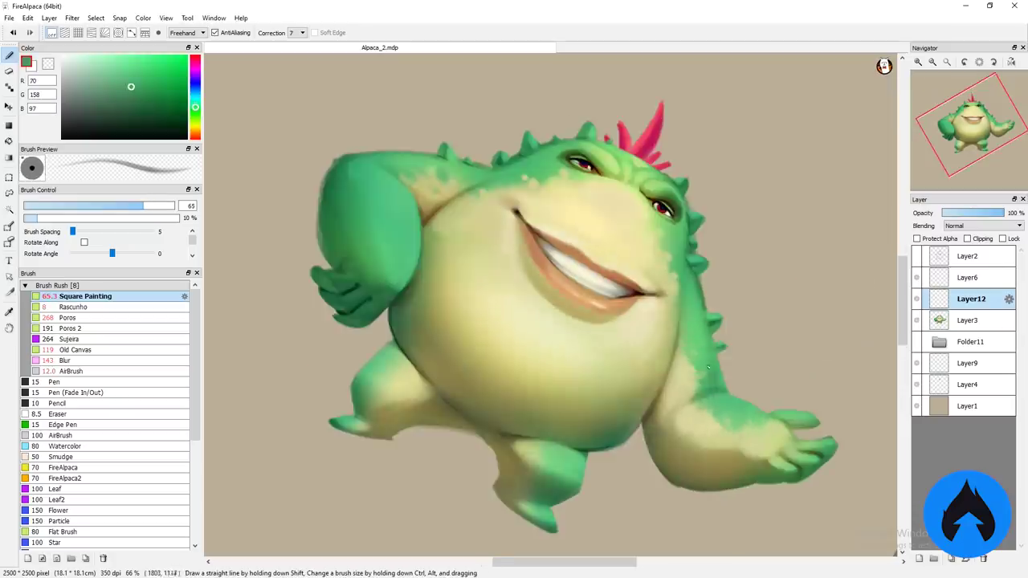
{"action": "left_click_drag", "start_coordinate": [444, 339], "coordinate": [365, 311]}
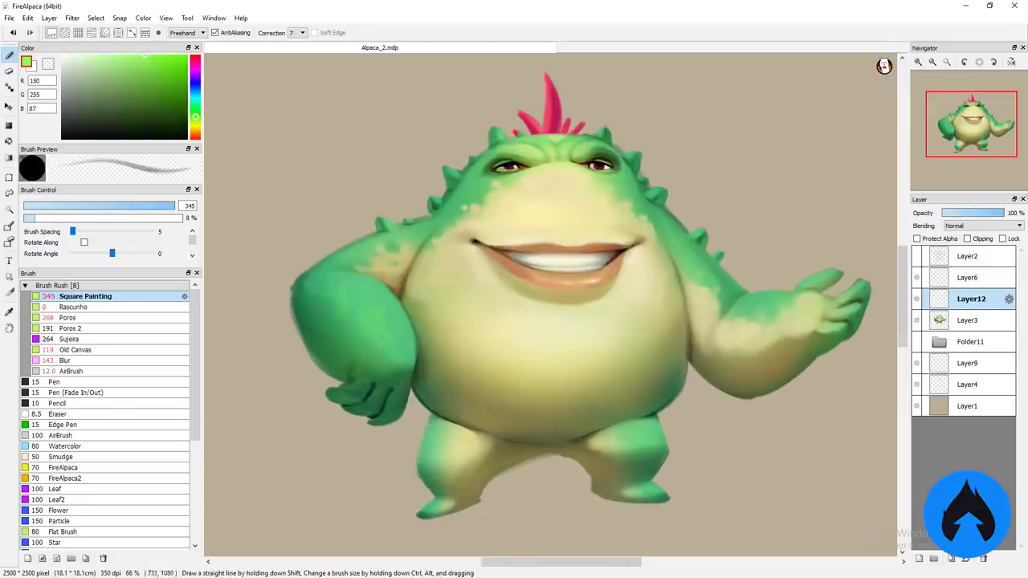
{"action": "key", "text": "ctrl+alt+g"}
{"action": "left_click_drag", "start_coordinate": [626, 192], "coordinate": [674, 241]}
{"action": "left_click_drag", "start_coordinate": [618, 417], "coordinate": [665, 455]}
{"action": "left_click_drag", "start_coordinate": [419, 443], "coordinate": [445, 483]}
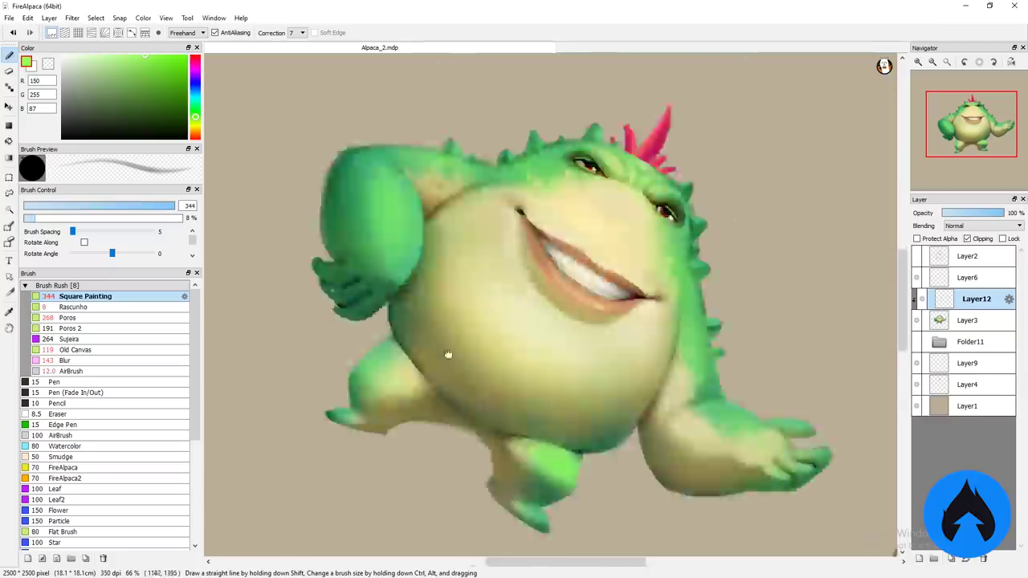
Step: Reduce the brush to 115, sample the face's pale cream and rotate the view
{"action": "left_click_drag", "start_coordinate": [516, 348], "coordinate": [493, 267]}
{"action": "left_click", "coordinate": [612, 211], "text": "alt"}
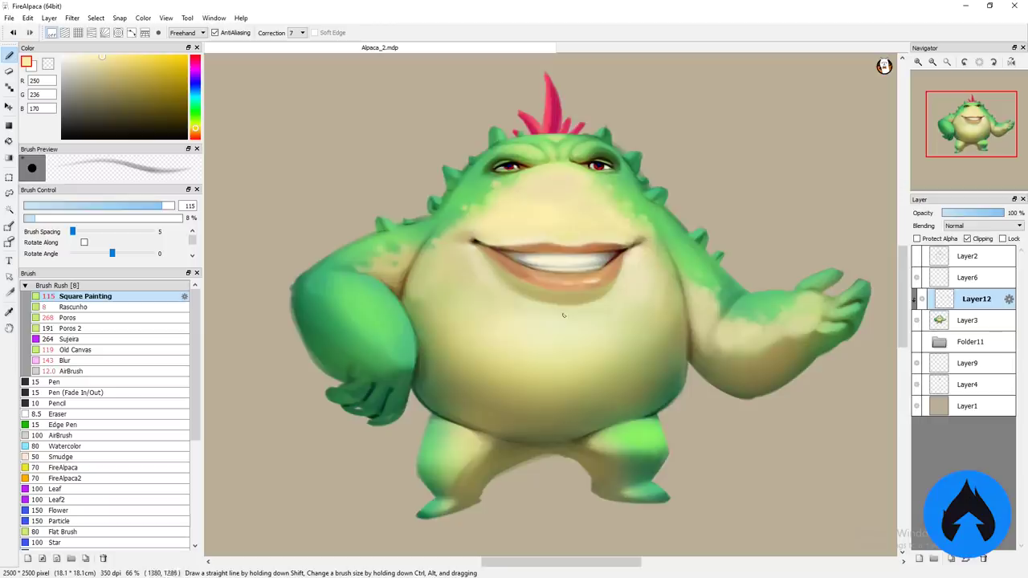
{"action": "left_click_drag", "start_coordinate": [563, 315], "coordinate": [626, 298]}
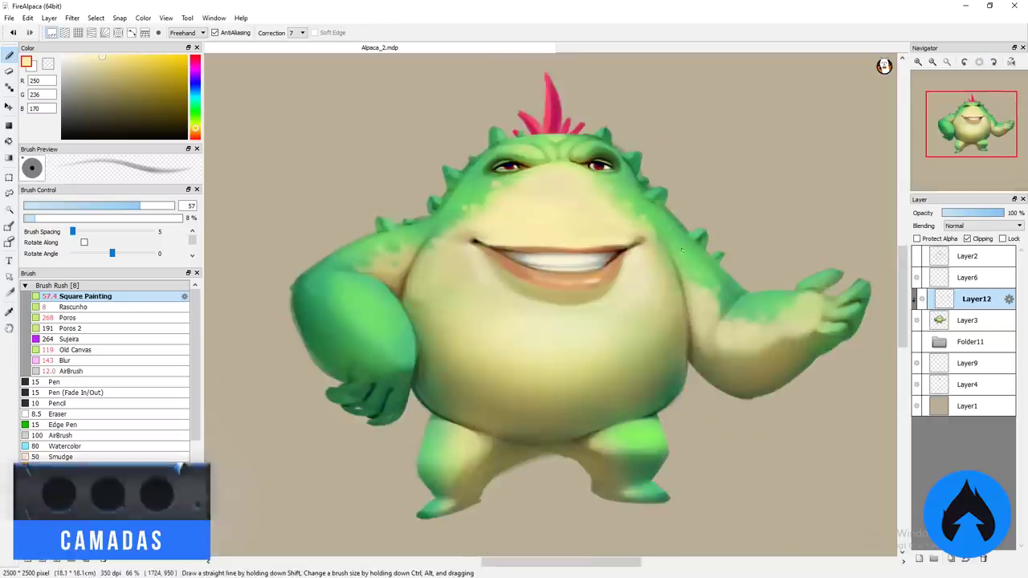
Step: Compare with the colour layers hidden, then paint dark green spots on the left shoulder
{"action": "left_click", "coordinate": [916, 298]}
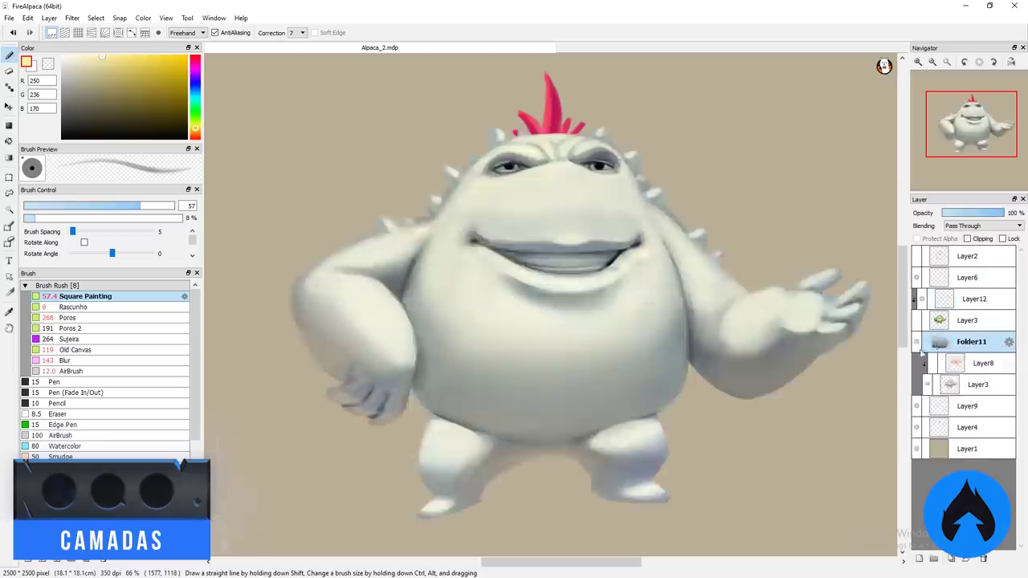
{"action": "left_click", "coordinate": [916, 299]}
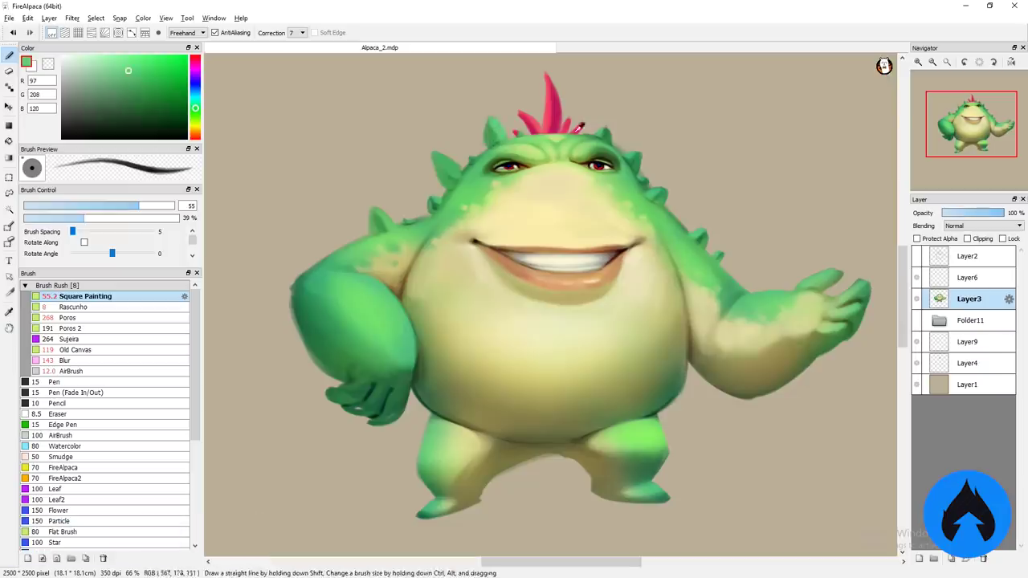
{"action": "left_click", "coordinate": [603, 129], "text": "alt"}
{"action": "key", "text": "e"}
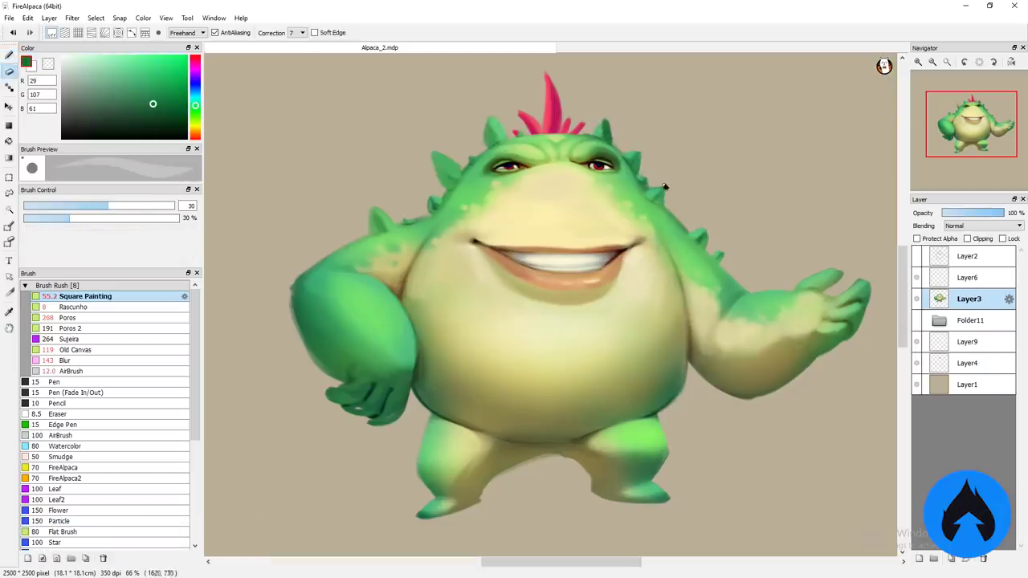
{"action": "key", "text": "b"}
{"action": "left_click", "coordinate": [448, 178], "text": "alt"}
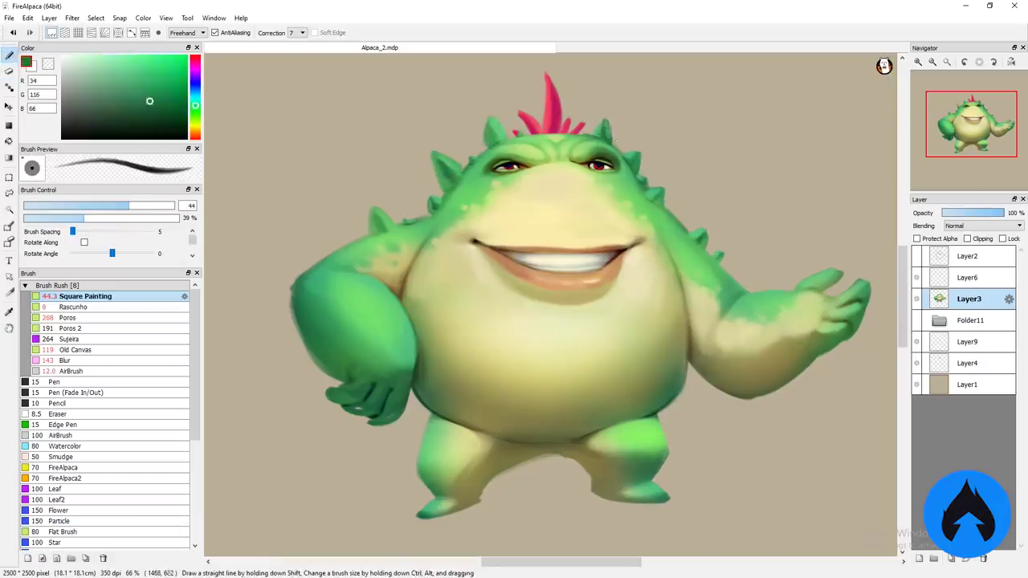
{"action": "left_click", "coordinate": [615, 141], "text": "alt"}
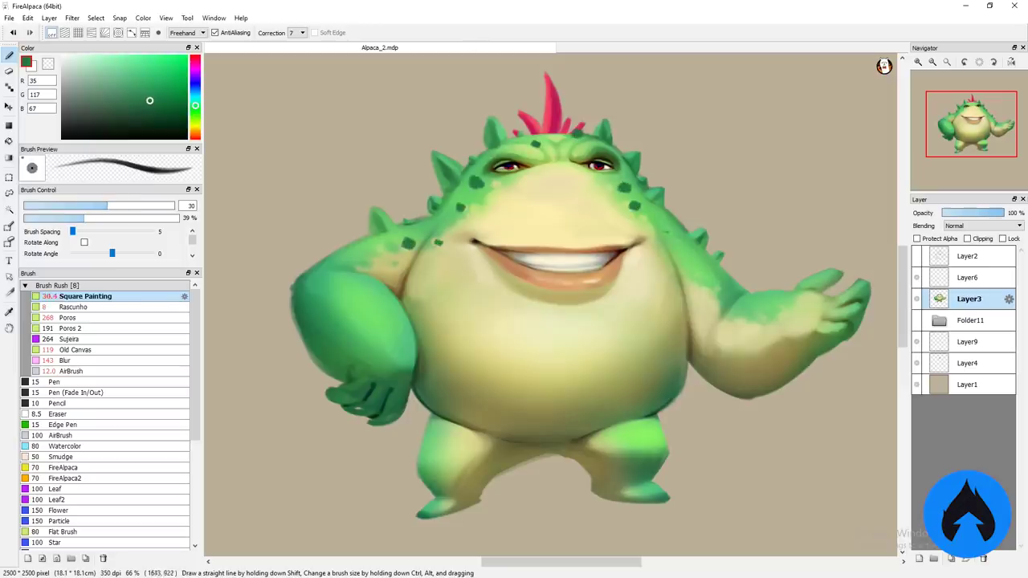
{"action": "left_click_drag", "start_coordinate": [310, 267], "coordinate": [360, 236]}
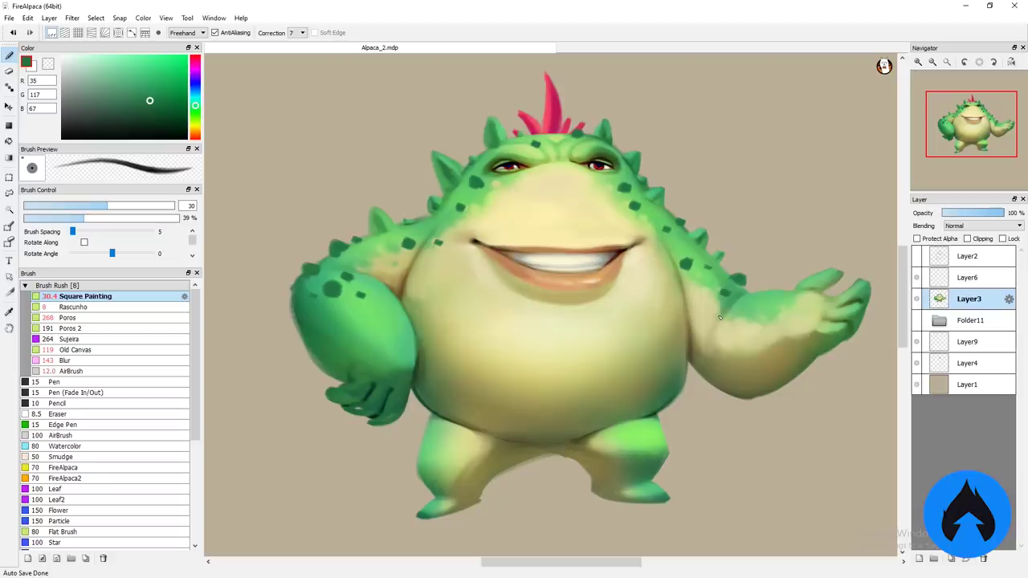
Step: Blend lighter green into the arm with the Blur brush, then return to darker green
{"action": "left_click", "coordinate": [408, 323], "text": "alt"}
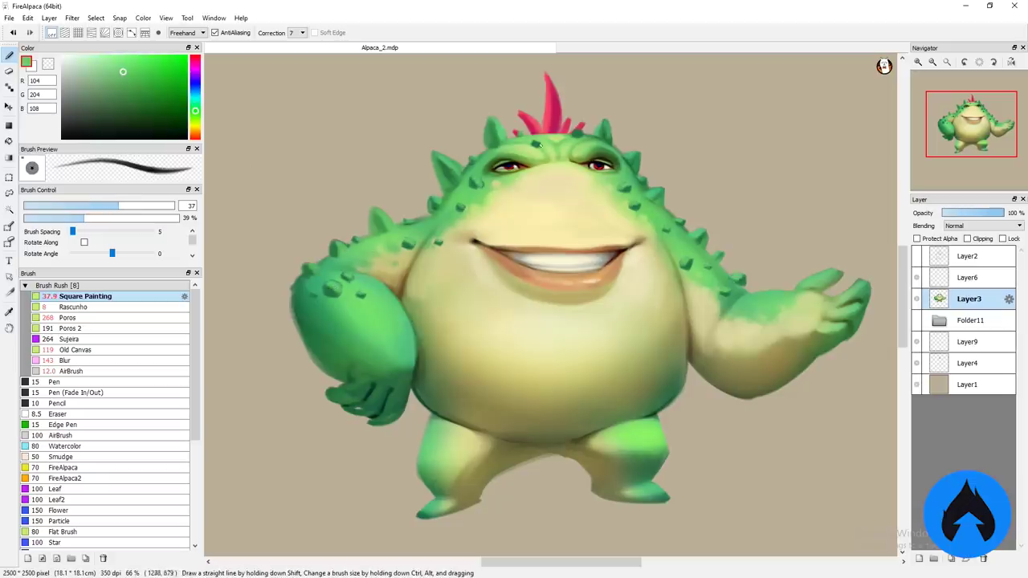
{"action": "left_click", "coordinate": [331, 290], "text": "alt"}
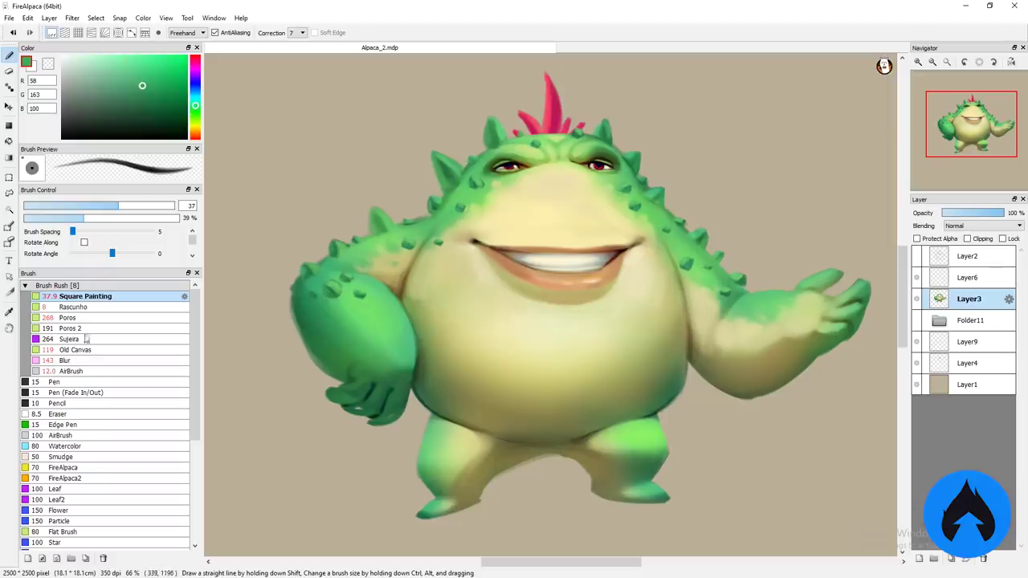
{"action": "left_click", "coordinate": [81, 360]}
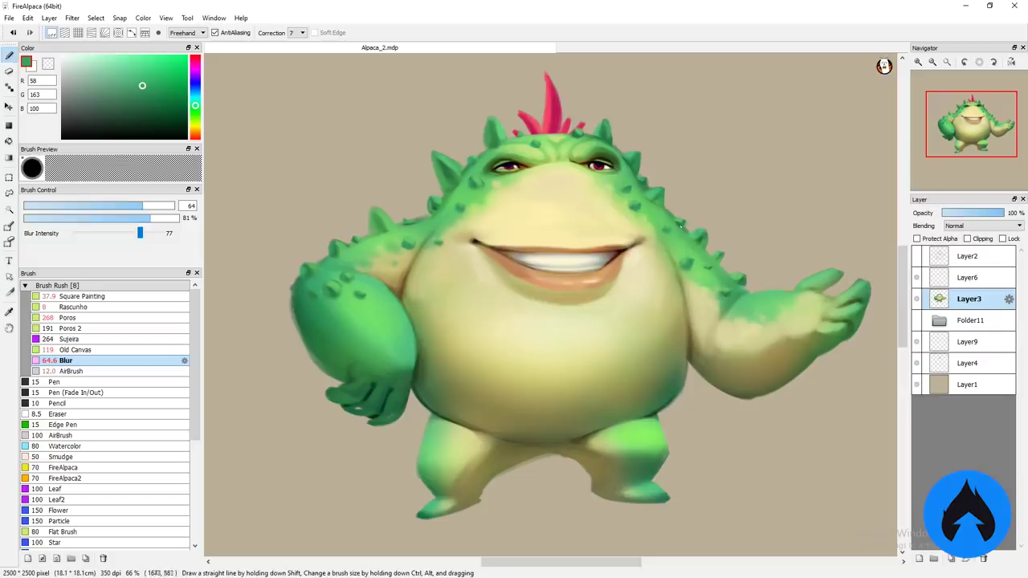
{"action": "left_click", "coordinate": [379, 241], "text": "alt"}
Step: On a new layer, paint cream and taupe clouds around the monster with a large brush
{"action": "scroll", "coordinate": [372, 230], "scroll_direction": "down", "scroll_amount": 1}
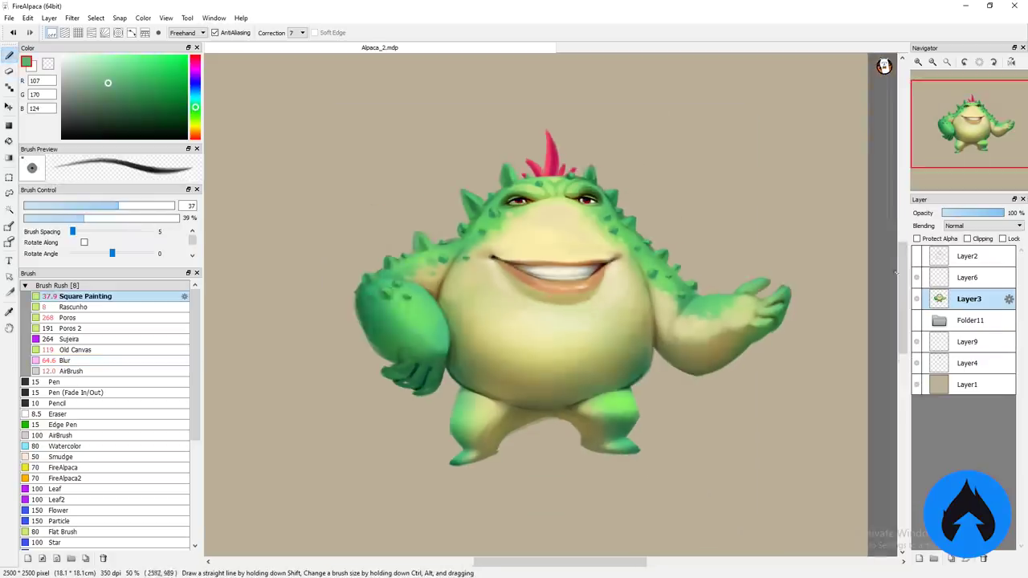
{"action": "key", "text": "ctrl+shift+n"}
{"action": "left_click_drag", "start_coordinate": [372, 230], "coordinate": [418, 209]}
{"action": "left_click", "coordinate": [546, 337], "text": "alt"}
{"action": "mouse_move", "coordinate": [450, 145]}
{"action": "left_mouse_down"}
{"action": "mouse_move", "coordinate": [377, 206]}
{"action": "mouse_move", "coordinate": [706, 393]}
{"action": "left_mouse_up"}
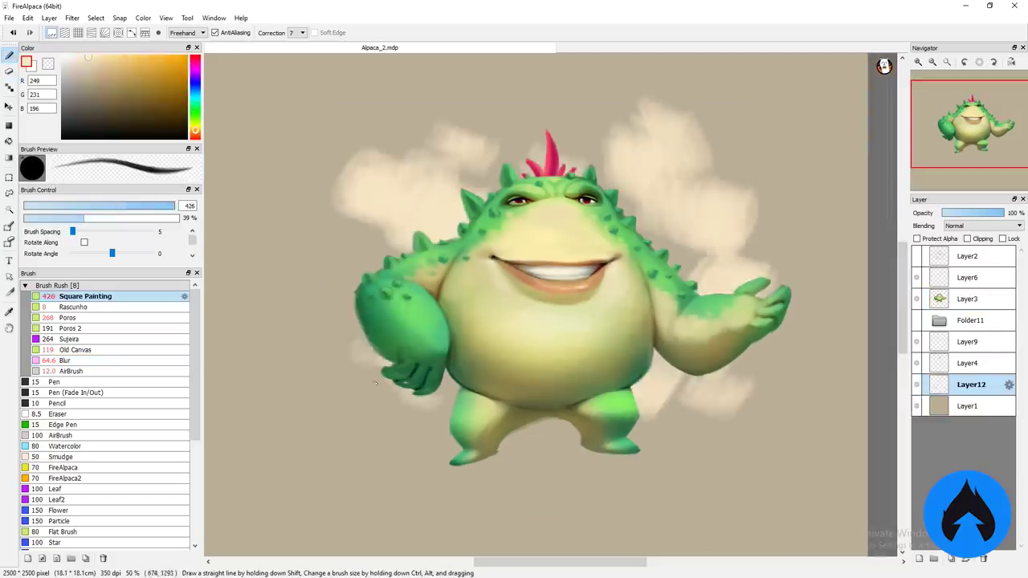
{"action": "left_click_drag", "start_coordinate": [321, 265], "coordinate": [755, 160]}
{"action": "left_click_drag", "start_coordinate": [401, 112], "coordinate": [482, 72]}
{"action": "left_click", "coordinate": [367, 160], "text": "alt"}
{"action": "mouse_move", "coordinate": [466, 113]}
{"action": "left_mouse_down"}
{"action": "mouse_move", "coordinate": [352, 299]}
{"action": "mouse_move", "coordinate": [305, 346]}
{"action": "left_mouse_up"}
{"action": "left_click_drag", "start_coordinate": [674, 121], "coordinate": [654, 200]}
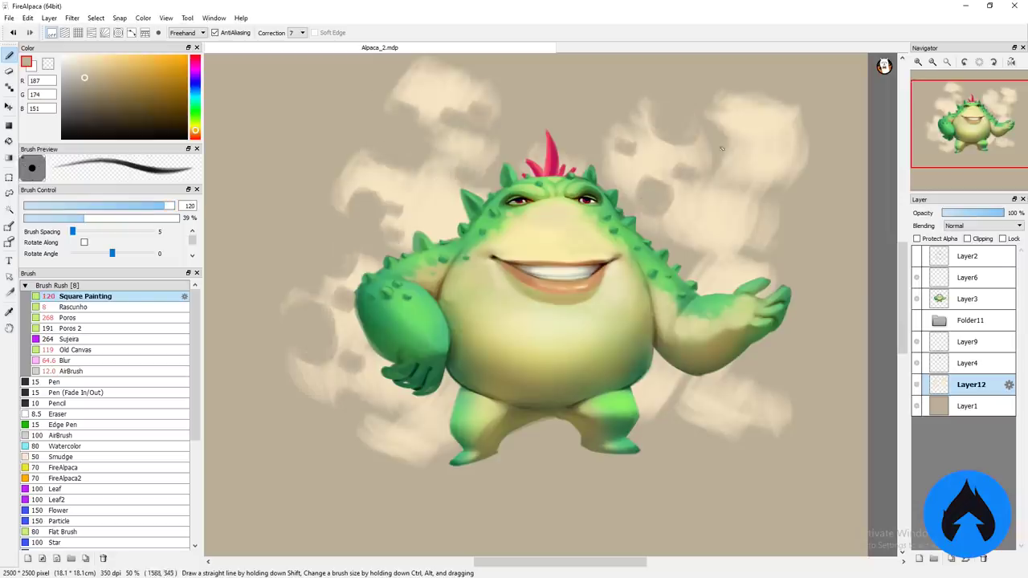
{"action": "left_click_drag", "start_coordinate": [771, 153], "coordinate": [723, 271]}
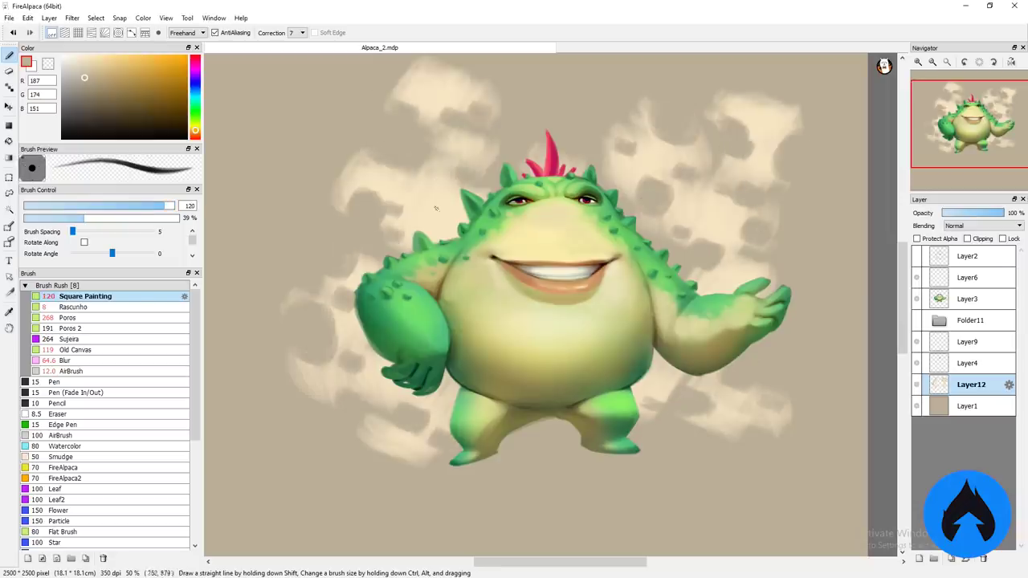
Step: Blur the cloud strokes into soft shapes with the Blur brush
{"action": "left_click", "coordinate": [66, 360]}
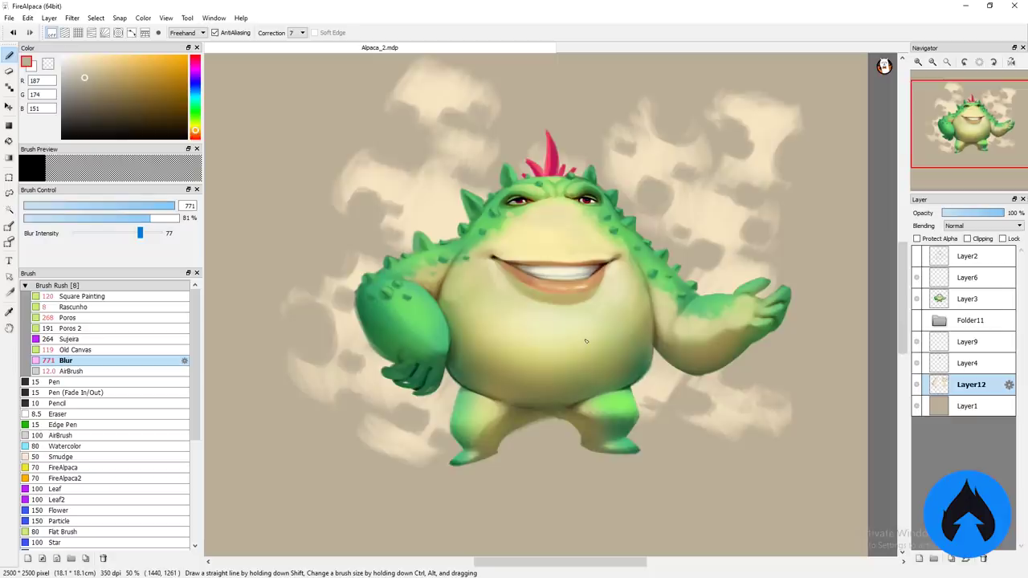
{"action": "scroll", "coordinate": [586, 342], "scroll_direction": "up", "scroll_amount": 1}
{"action": "left_click_drag", "start_coordinate": [385, 121], "coordinate": [482, 177]}
{"action": "left_click_drag", "start_coordinate": [345, 297], "coordinate": [330, 402]}
{"action": "left_click_drag", "start_coordinate": [755, 160], "coordinate": [642, 241]}
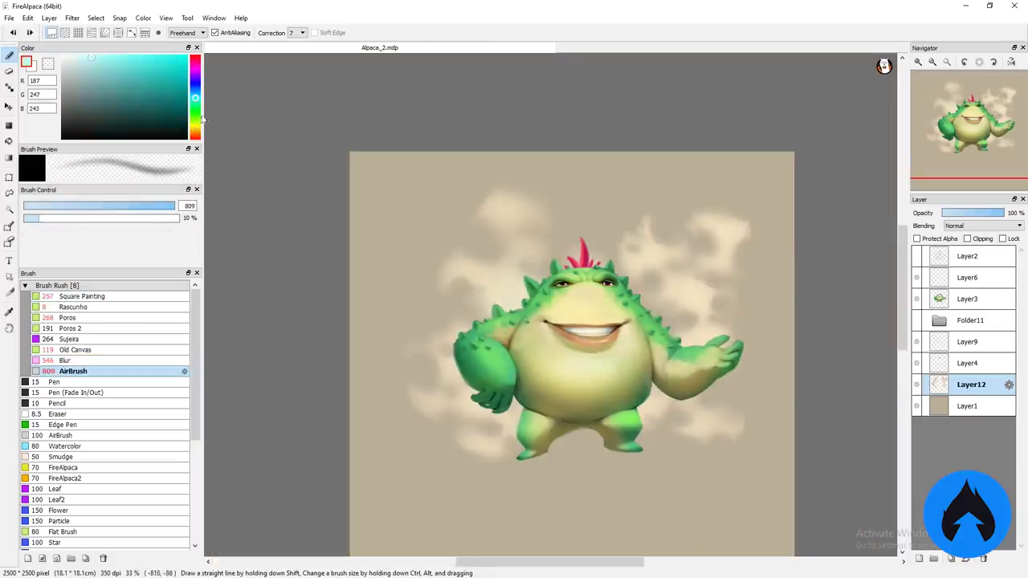
Step: Airbrush a soft cyan glow around the monster, erasing part of it at top right
{"action": "mouse_move", "coordinate": [201, 119]}
{"action": "left_mouse_down"}
{"action": "mouse_move", "coordinate": [197, 127]}
{"action": "mouse_move", "coordinate": [194, 100]}
{"action": "left_mouse_up"}
{"action": "mouse_move", "coordinate": [666, 329]}
{"action": "left_mouse_down"}
{"action": "mouse_move", "coordinate": [627, 273]}
{"action": "mouse_move", "coordinate": [554, 225]}
{"action": "left_mouse_up"}
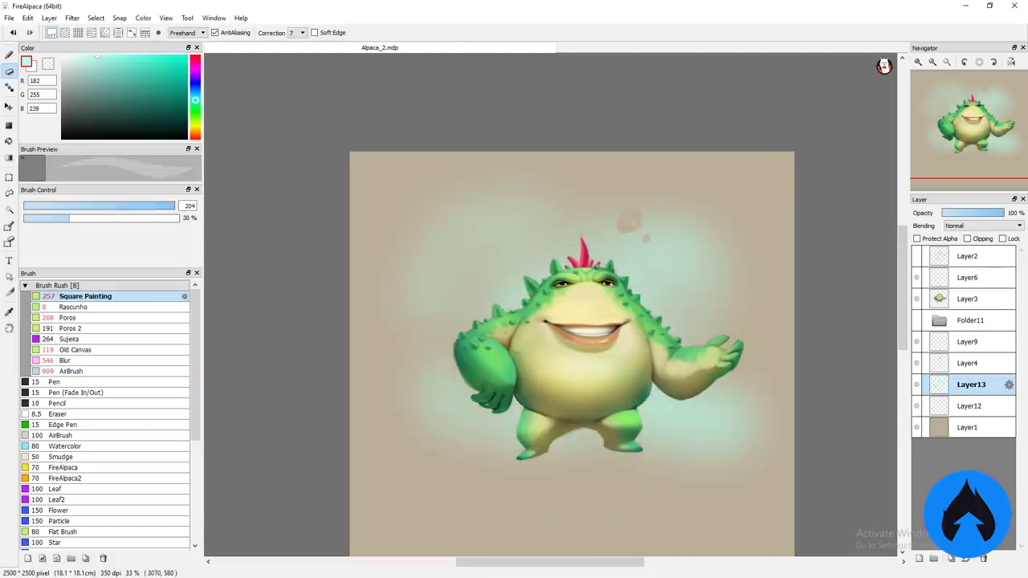
{"action": "left_click_drag", "start_coordinate": [629, 215], "coordinate": [676, 261]}
{"action": "key", "text": "b"}
{"action": "mouse_move", "coordinate": [538, 273]}
{"action": "left_mouse_down"}
{"action": "mouse_move", "coordinate": [643, 265]}
{"action": "mouse_move", "coordinate": [465, 403]}
{"action": "left_mouse_up"}
Step: Tint the background layer olive green with Hue/Saturation and add a new layer for the canister
{"action": "left_click", "coordinate": [967, 427]}
{"action": "key", "text": "ctrl+u"}
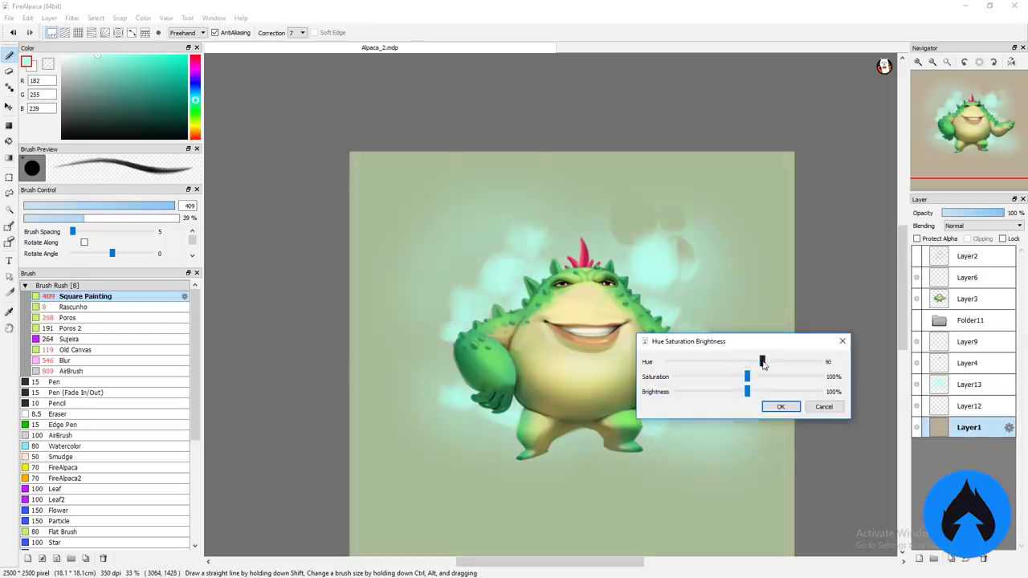
{"action": "left_click", "coordinate": [774, 400]}
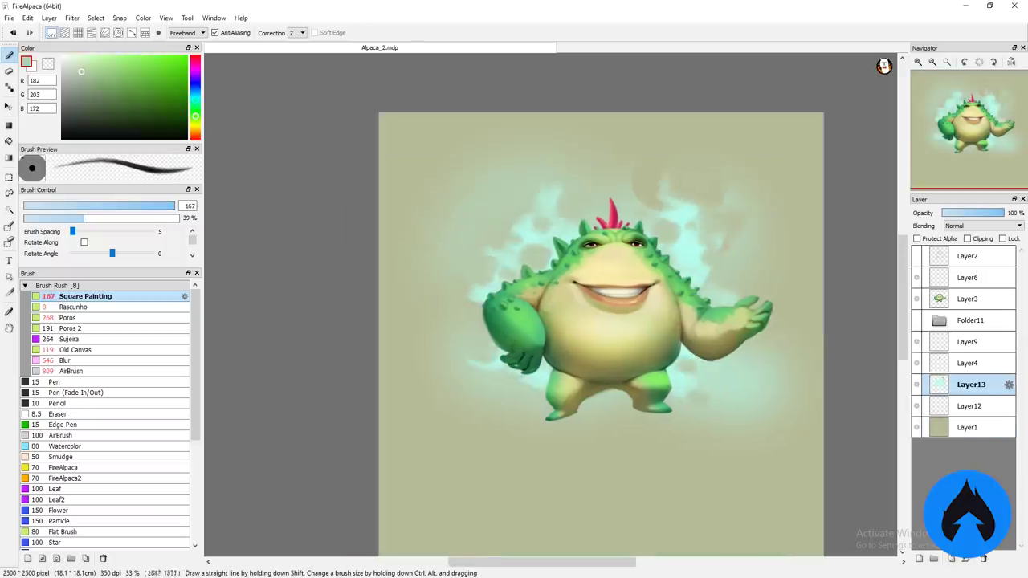
{"action": "key", "text": "ctrl+shift+n"}
{"action": "scroll", "coordinate": [662, 248], "scroll_direction": "up", "scroll_amount": 2}
Step: Paint a brown block beside the monster's left arm and trim its left and bottom edges
{"action": "left_click_drag", "start_coordinate": [970, 427], "coordinate": [971, 341]}
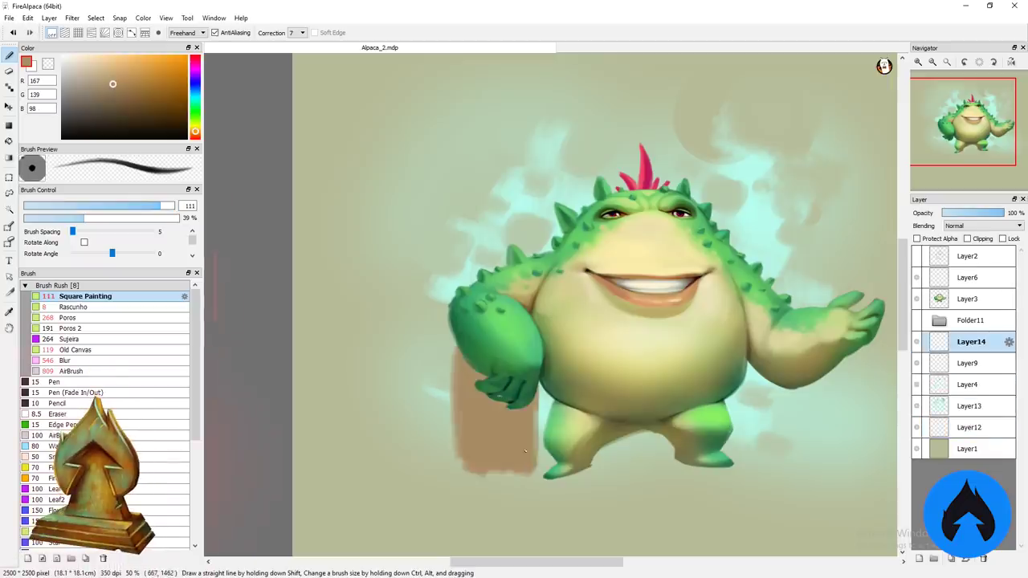
{"action": "left_click_drag", "start_coordinate": [473, 465], "coordinate": [546, 351]}
{"action": "scroll", "coordinate": [525, 414], "scroll_direction": "up", "scroll_amount": 1}
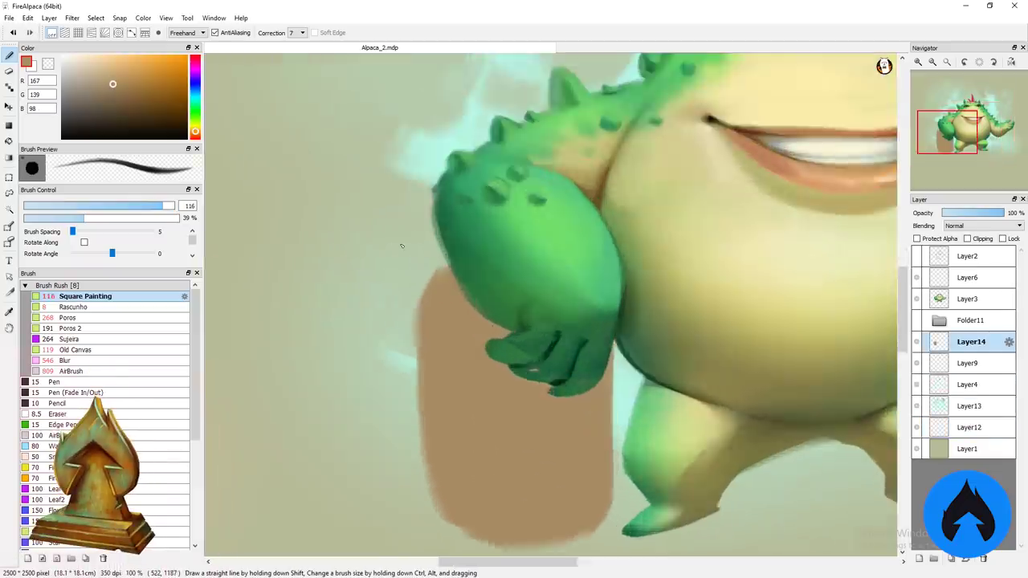
{"action": "key", "text": "e"}
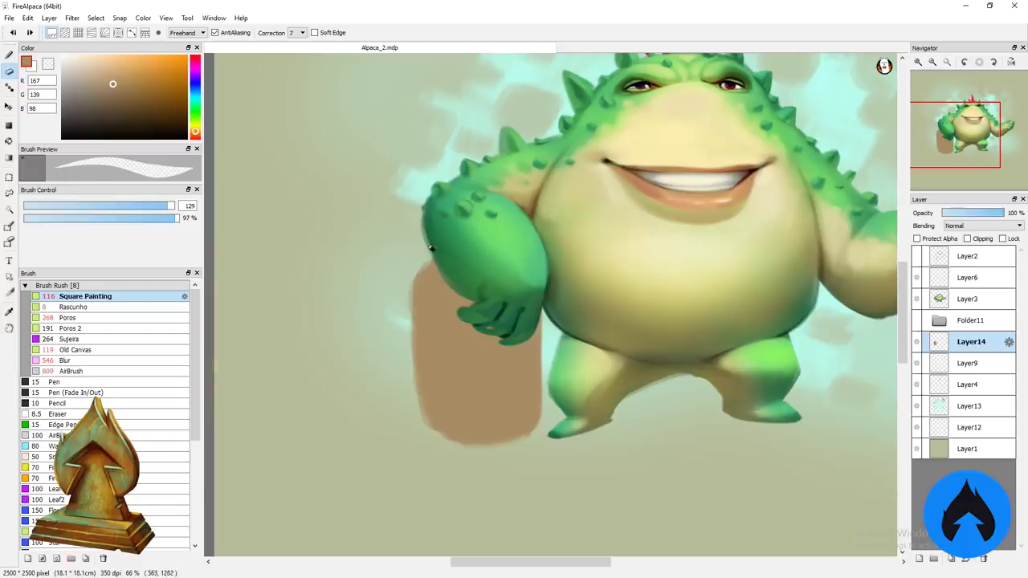
{"action": "mouse_move", "coordinate": [401, 265]}
{"action": "left_mouse_down"}
{"action": "mouse_move", "coordinate": [406, 422]}
{"action": "mouse_move", "coordinate": [527, 449]}
{"action": "left_mouse_up"}
Step: Lock the shape's alpha and paint it yellow on the left, orange on the right
{"action": "key", "text": "b"}
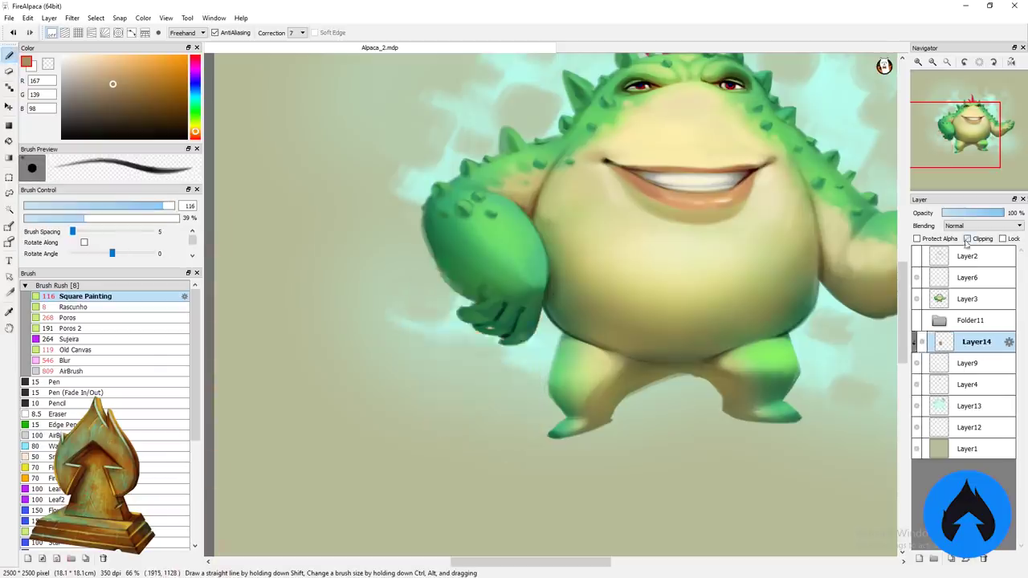
{"action": "left_click", "coordinate": [161, 61]}
{"action": "left_click_drag", "start_coordinate": [434, 273], "coordinate": [438, 417]}
{"action": "left_click_drag", "start_coordinate": [449, 305], "coordinate": [466, 417]}
{"action": "left_click", "coordinate": [144, 62]}
{"action": "mouse_move", "coordinate": [478, 338]}
{"action": "left_mouse_down"}
{"action": "mouse_move", "coordinate": [482, 422]}
{"action": "mouse_move", "coordinate": [484, 388]}
{"action": "left_mouse_up"}
{"action": "left_click_drag", "start_coordinate": [446, 306], "coordinate": [446, 393]}
{"action": "left_click", "coordinate": [160, 59]}
{"action": "left_click_drag", "start_coordinate": [437, 269], "coordinate": [442, 325]}
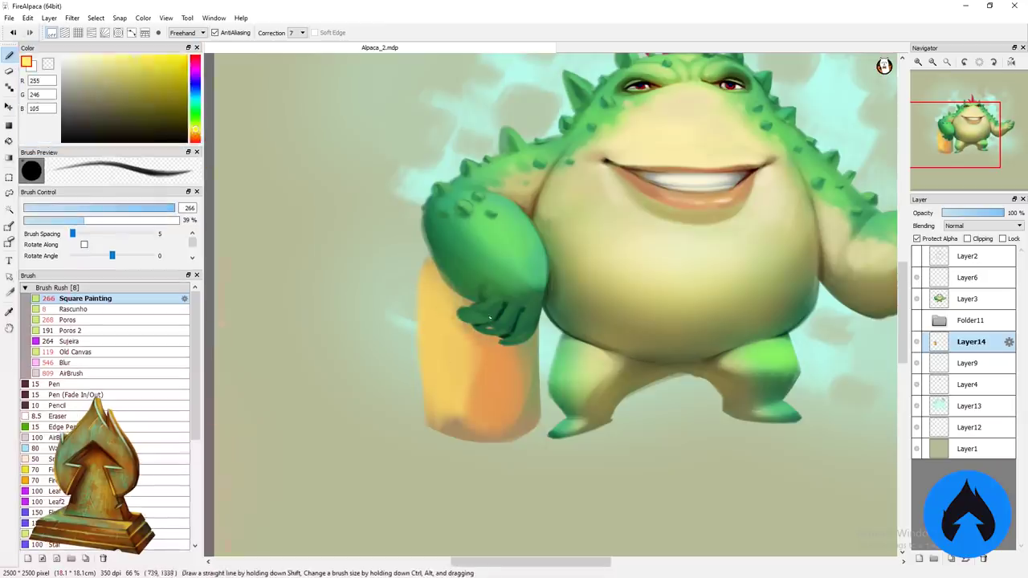
{"action": "left_click", "coordinate": [162, 57]}
{"action": "left_click", "coordinate": [138, 60]}
{"action": "left_click_drag", "start_coordinate": [430, 265], "coordinate": [474, 409]}
Step: Add a dark brown vertical stroke on the canister and soften it with blur
{"action": "left_click", "coordinate": [65, 362]}
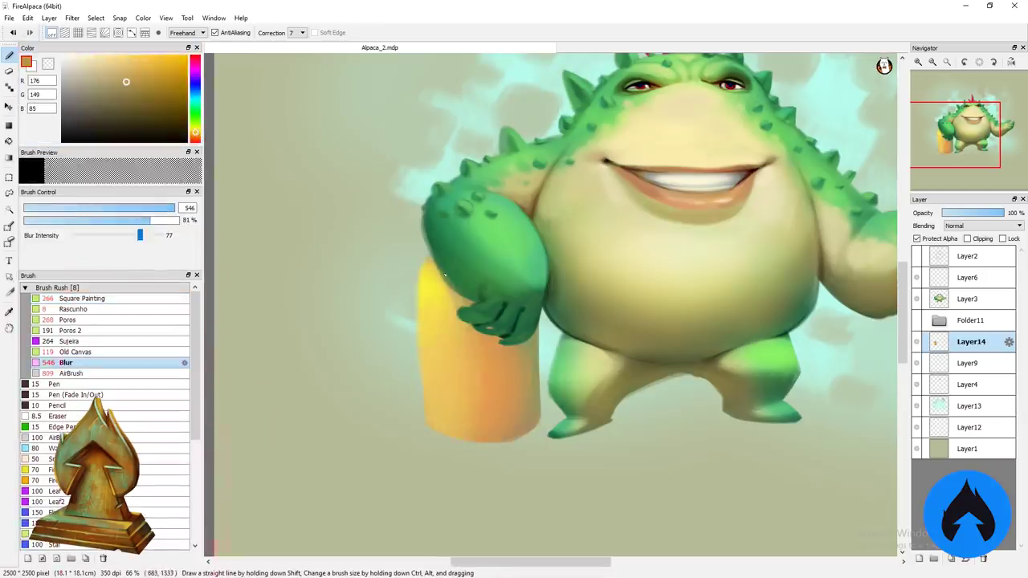
{"action": "left_click", "coordinate": [80, 298]}
{"action": "left_click", "coordinate": [167, 95]}
{"action": "left_click_drag", "start_coordinate": [504, 341], "coordinate": [502, 421]}
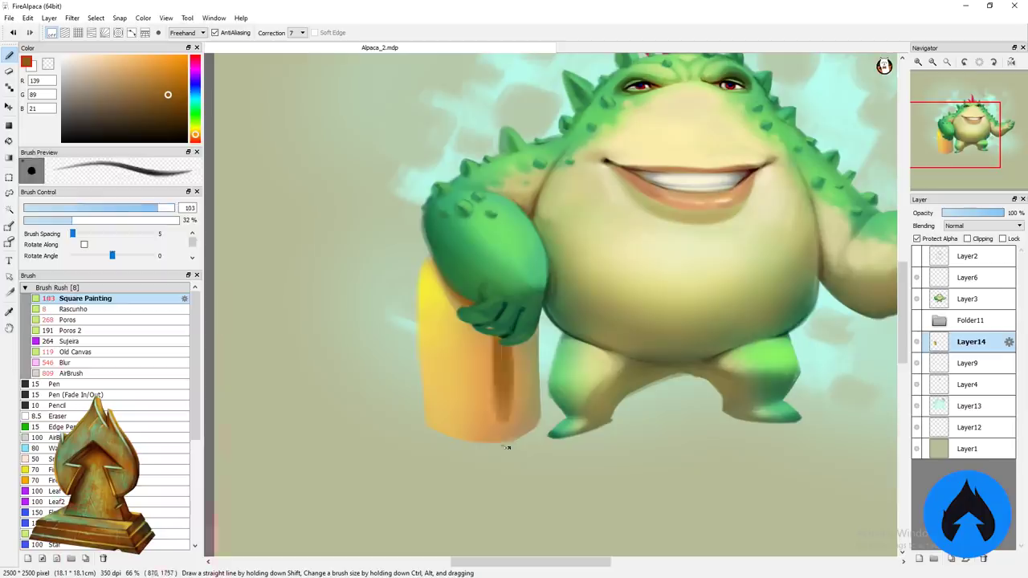
{"action": "left_click", "coordinate": [64, 363]}
{"action": "left_click_drag", "start_coordinate": [502, 341], "coordinate": [502, 437]}
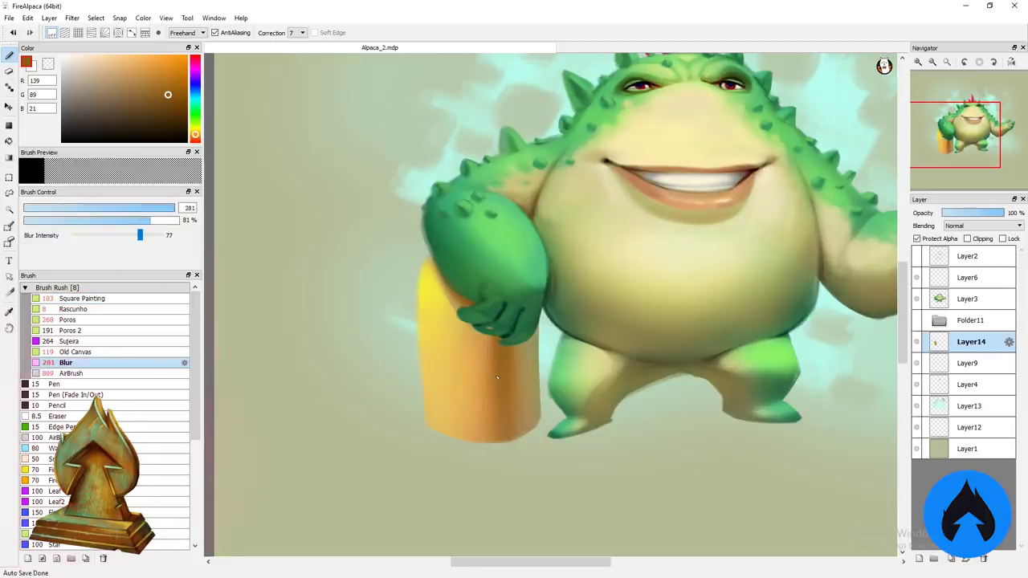
{"action": "left_click", "coordinate": [80, 298]}
Step: Paint a near-black navy base for the canister on a new layer
{"action": "left_click", "coordinate": [158, 98]}
{"action": "left_click", "coordinate": [919, 559]}
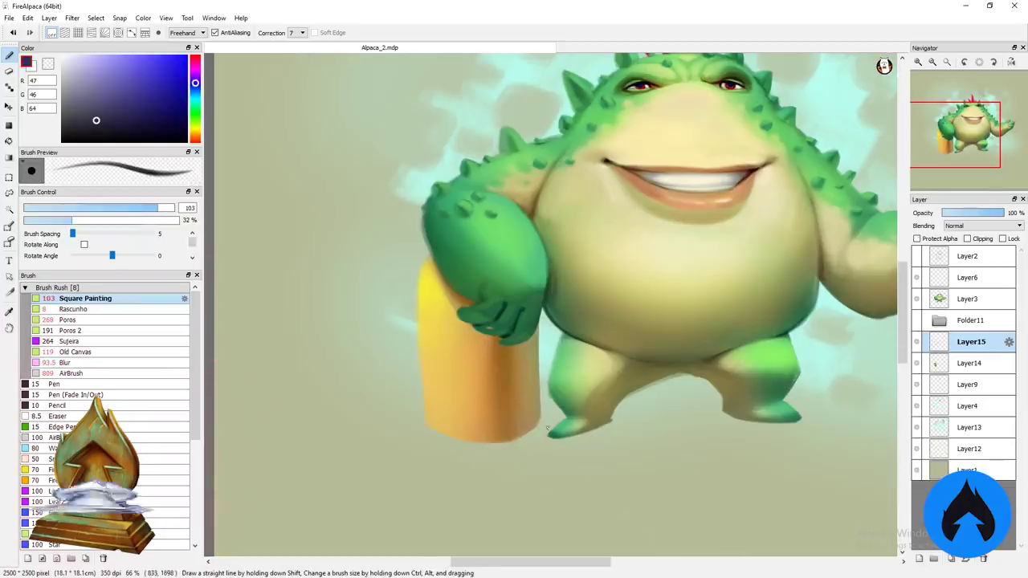
{"action": "left_click", "coordinate": [979, 62]}
{"action": "left_click_drag", "start_coordinate": [418, 187], "coordinate": [419, 291]}
{"action": "key", "text": "v"}
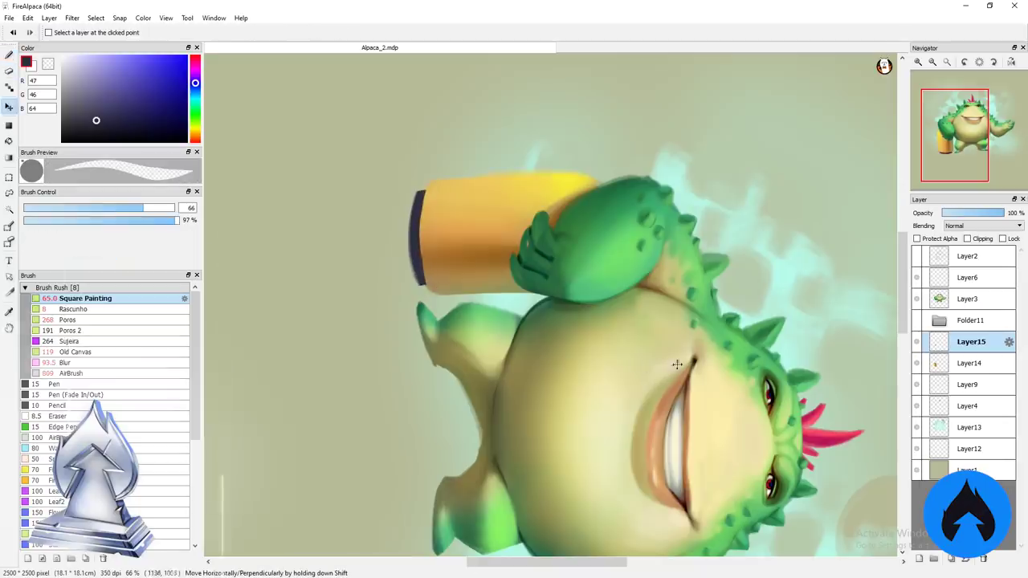
{"action": "key", "text": "b"}
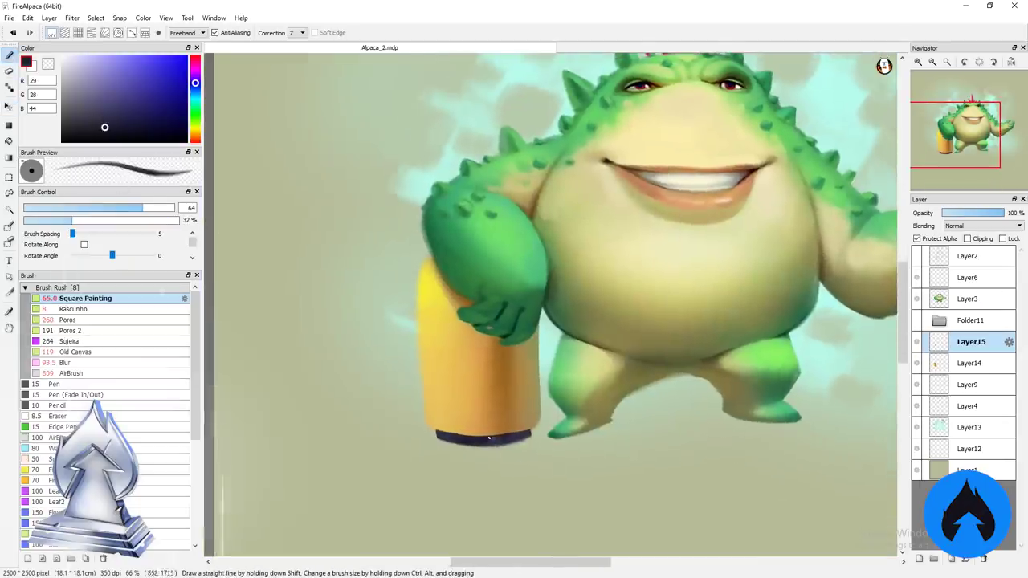
{"action": "left_click", "coordinate": [502, 441], "text": "alt"}
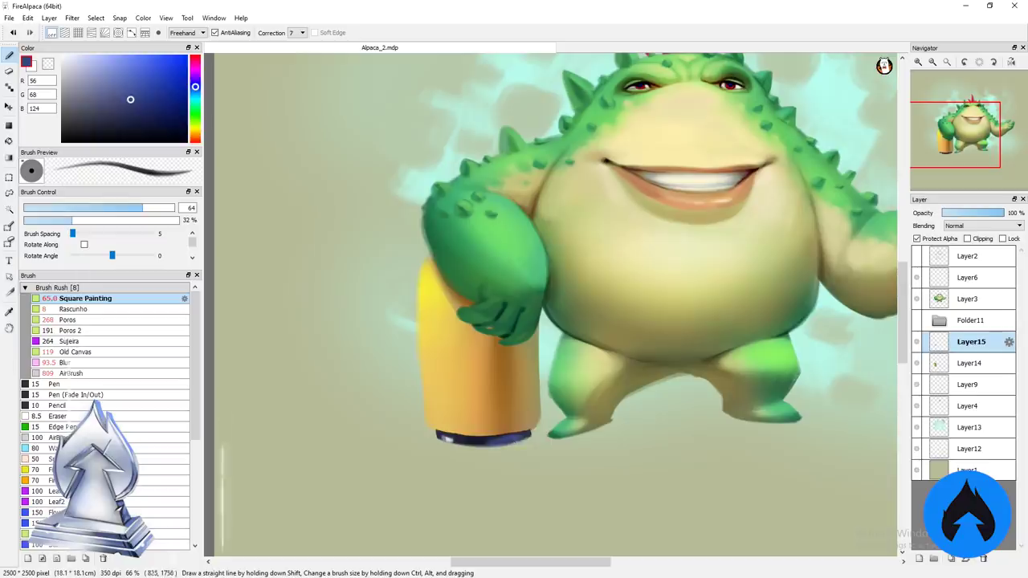
{"action": "left_click", "coordinate": [518, 438], "text": "alt"}
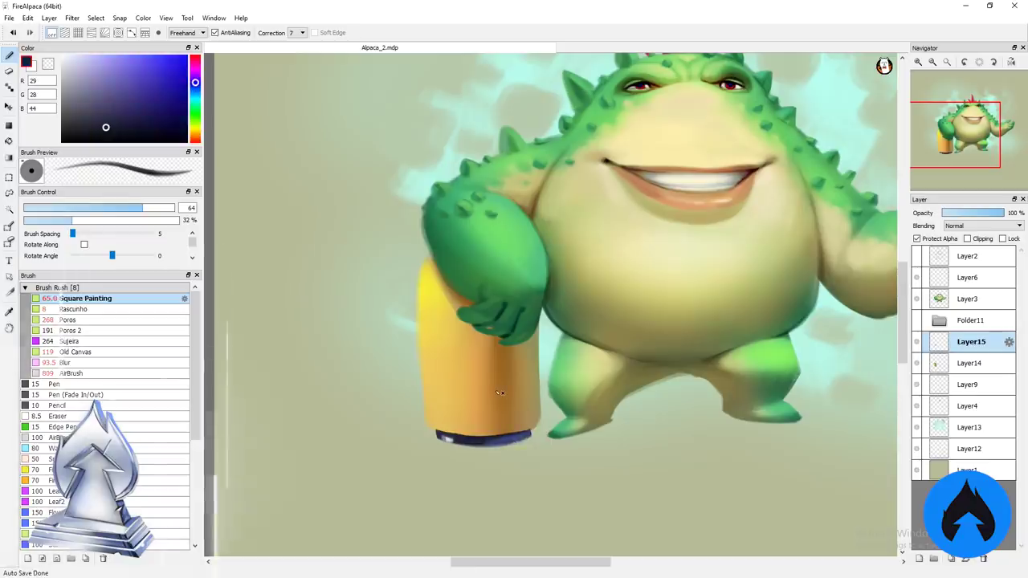
{"action": "left_click", "coordinate": [500, 393], "text": "alt"}
{"action": "scroll", "coordinate": [386, 428], "scroll_direction": "down", "scroll_amount": 2}
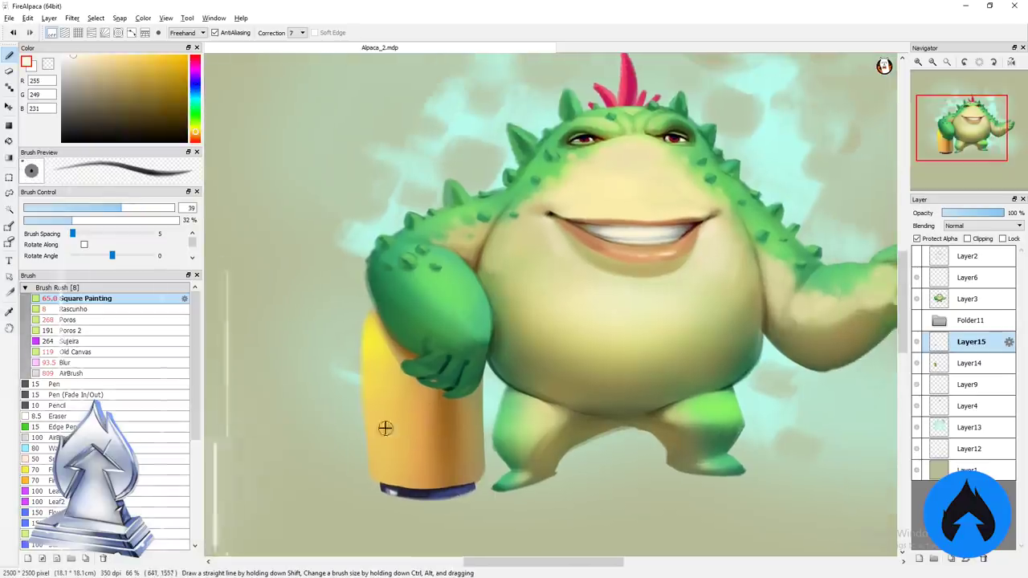
Step: Paint a light cream highlight stripe down the canister and return the view upright
{"action": "left_click", "coordinate": [389, 354], "text": "ctrl+shift"}
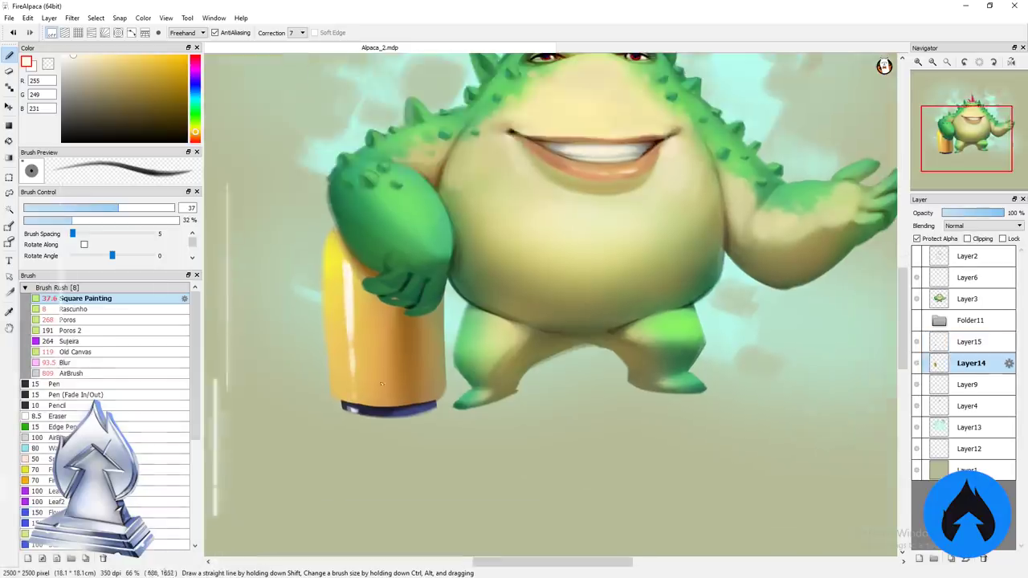
{"action": "left_click", "coordinate": [152, 88]}
{"action": "left_click", "coordinate": [158, 86]}
{"action": "left_click", "coordinate": [513, 241], "text": "alt"}
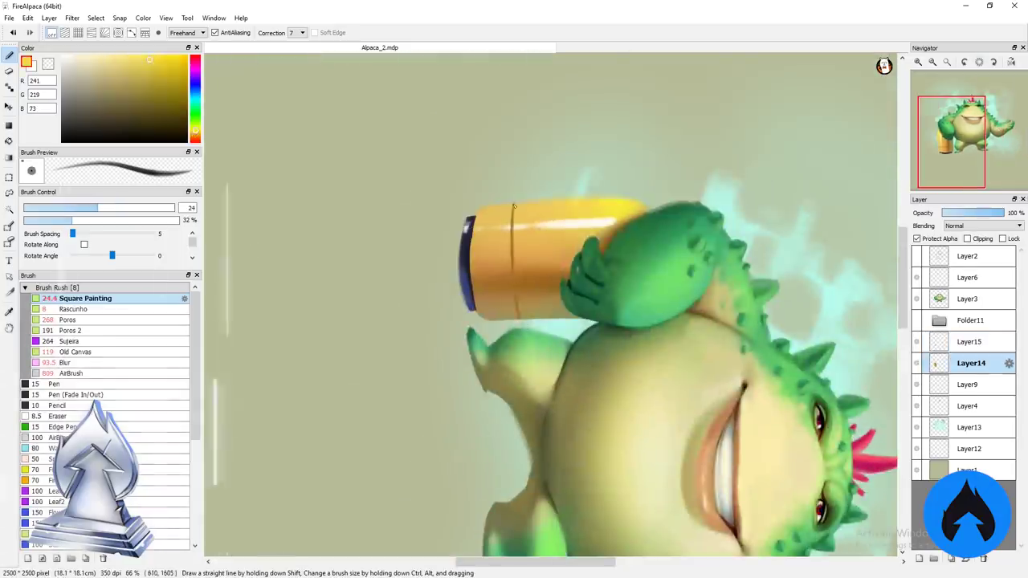
{"action": "left_click_drag", "start_coordinate": [512, 316], "coordinate": [512, 222]}
{"action": "key", "text": "ctrl+0"}
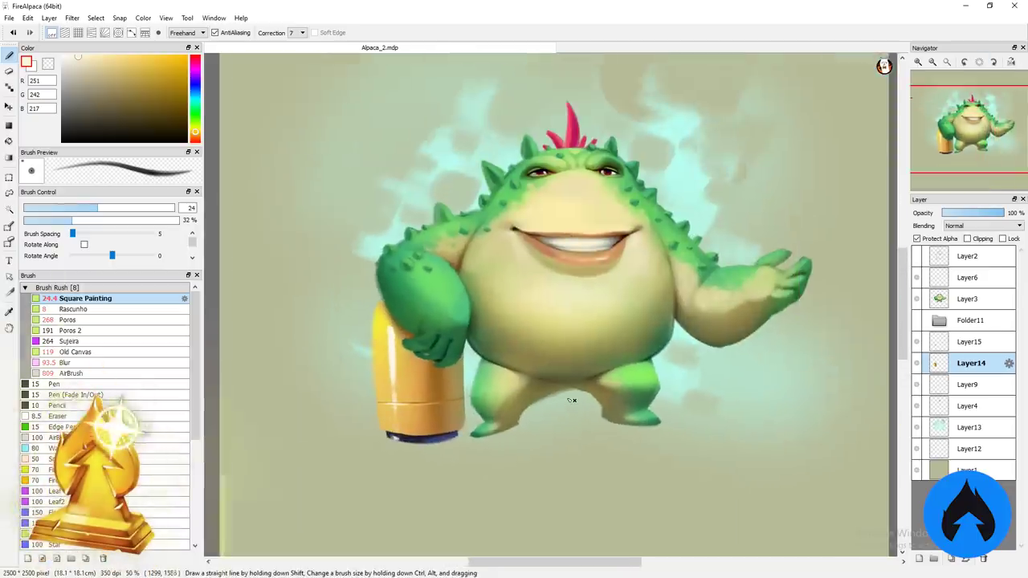
Step: Paint a broad pale cream ground band across the canvas beneath the monster
{"action": "key", "text": "ctrl+minus"}
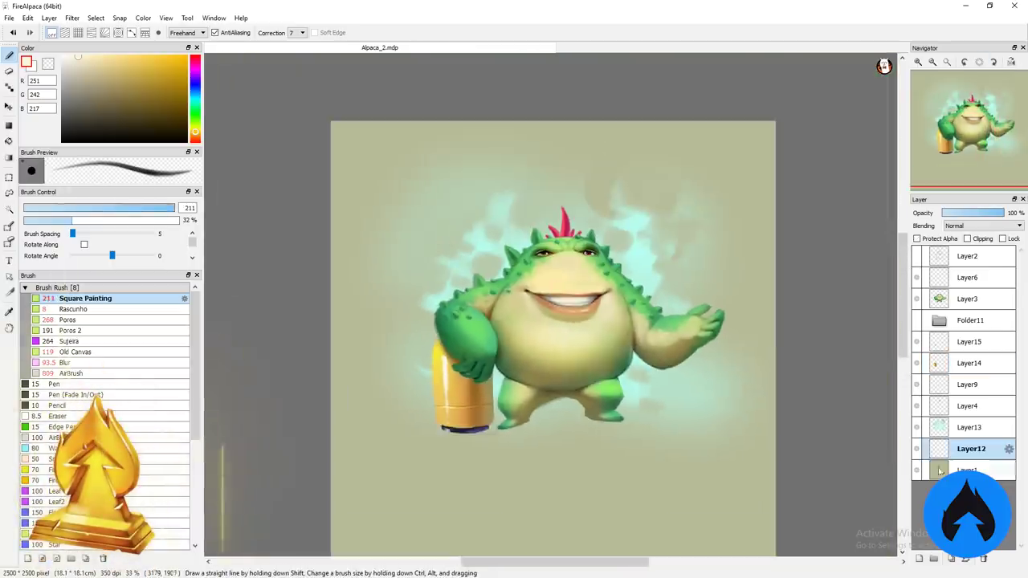
{"action": "left_click", "coordinate": [84, 69]}
{"action": "left_click", "coordinate": [83, 56]}
{"action": "left_click_drag", "start_coordinate": [418, 426], "coordinate": [745, 405]}
{"action": "left_click_drag", "start_coordinate": [395, 402], "coordinate": [805, 384]}
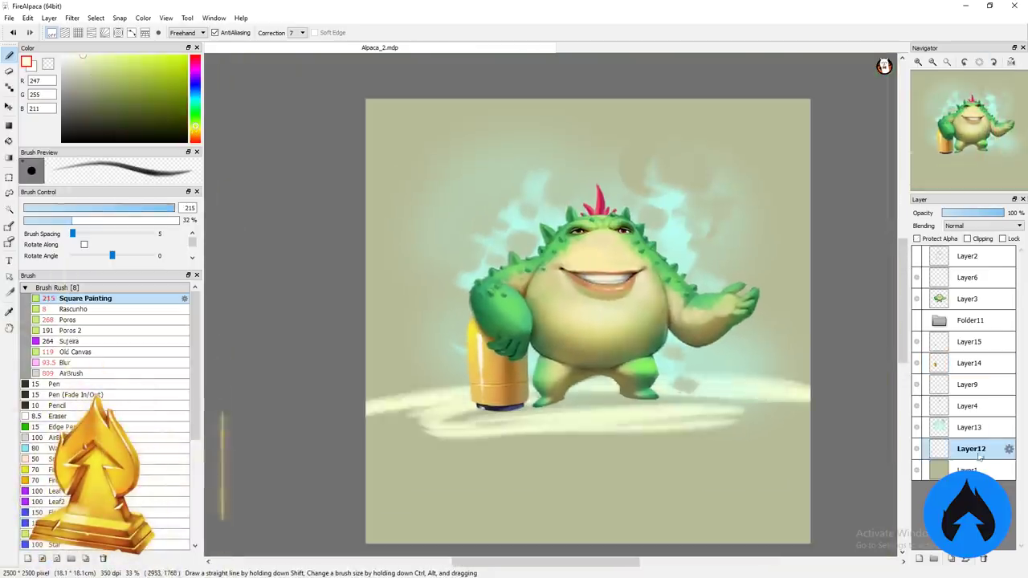
{"action": "left_click_drag", "start_coordinate": [971, 448], "coordinate": [971, 426]}
{"action": "left_click_drag", "start_coordinate": [365, 450], "coordinate": [809, 438]}
{"action": "left_click_drag", "start_coordinate": [565, 453], "coordinate": [722, 433]}
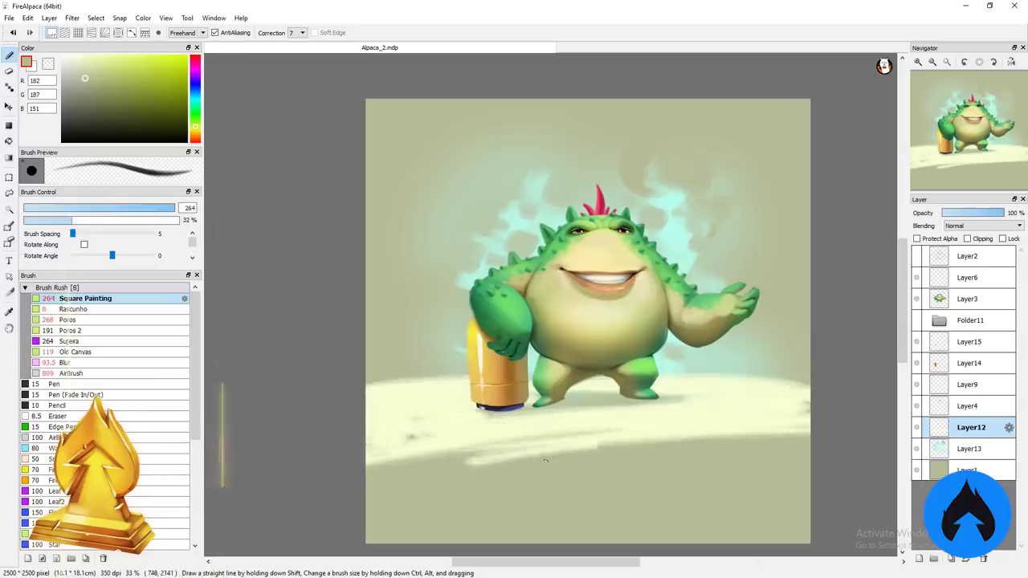
{"action": "left_click_drag", "start_coordinate": [447, 416], "coordinate": [562, 416]}
{"action": "left_click", "coordinate": [716, 413], "text": "alt"}
Step: Shade the lower ground grey-green and add a bright cream highlight streak
{"action": "left_click", "coordinate": [716, 465], "text": "alt"}
{"action": "left_click_drag", "start_coordinate": [377, 458], "coordinate": [803, 450]}
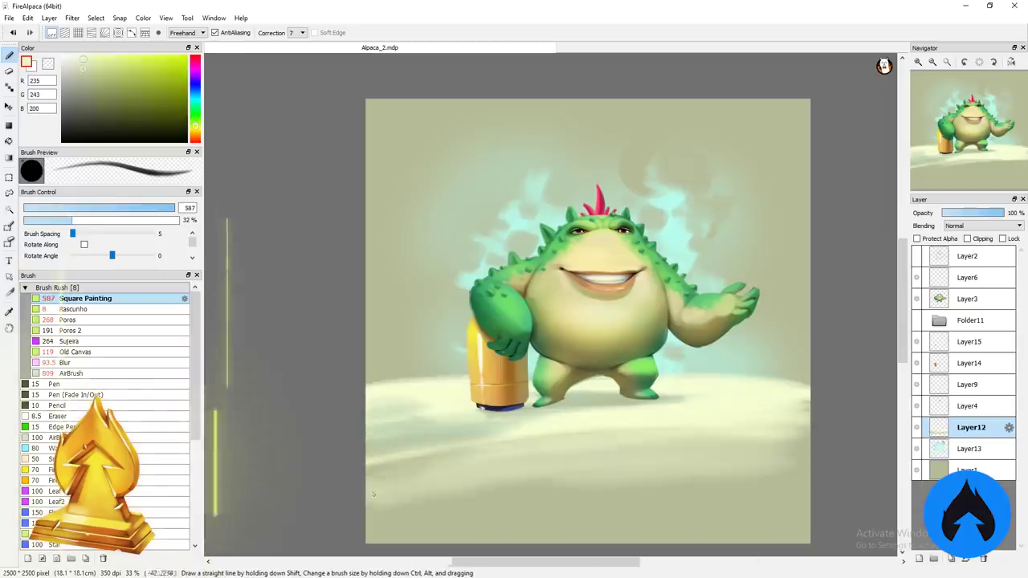
{"action": "left_click_drag", "start_coordinate": [711, 394], "coordinate": [675, 395]}
{"action": "left_click", "coordinate": [406, 379], "text": "alt"}
{"action": "left_click_drag", "start_coordinate": [405, 379], "coordinate": [807, 375]}
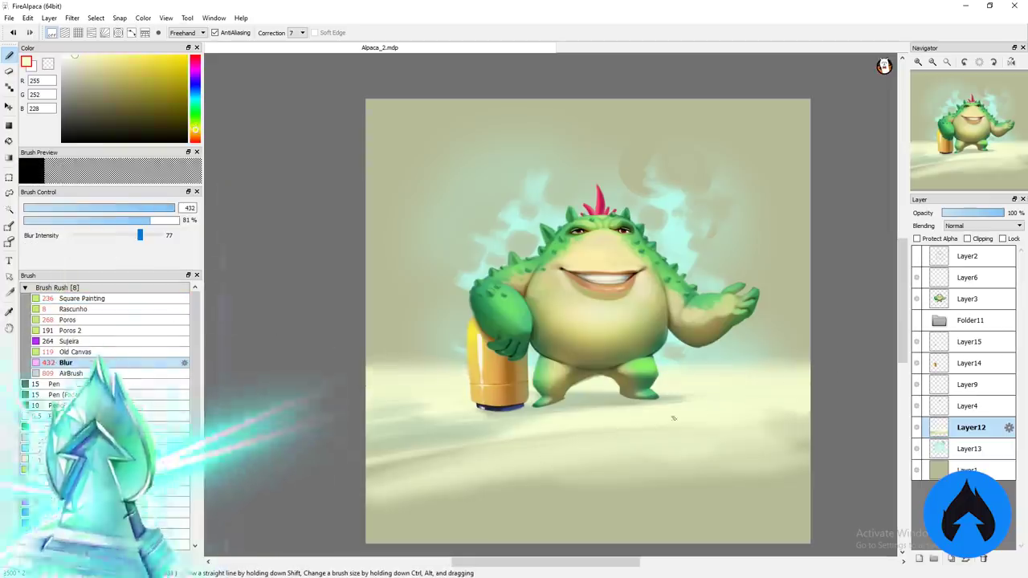
{"action": "key", "text": "b"}
{"action": "left_click", "coordinate": [611, 433], "text": "alt"}
Step: Paint dark olive foot shadows on new Layer16 and soften the ground with Blur
{"action": "key", "text": "ctrl+shift+n"}
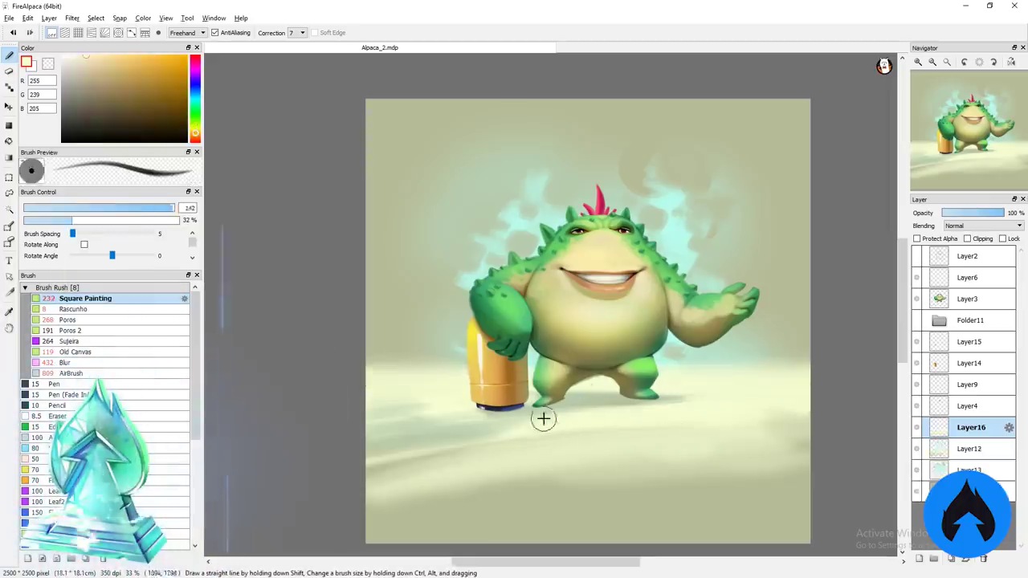
{"action": "left_click", "coordinate": [544, 415], "text": "alt"}
{"action": "scroll", "coordinate": [544, 446], "scroll_direction": "up", "scroll_amount": 2}
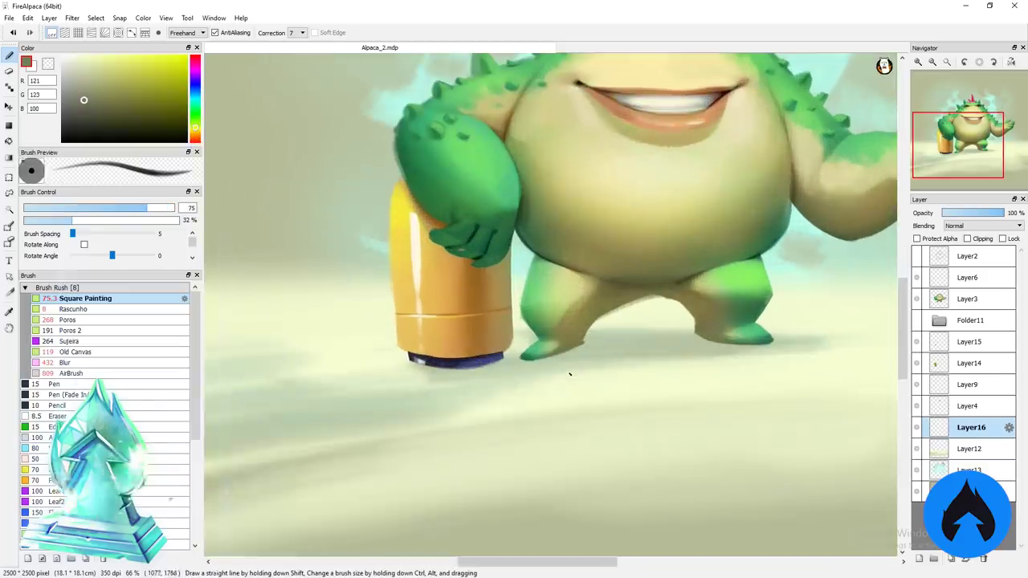
{"action": "left_click_drag", "start_coordinate": [599, 371], "coordinate": [573, 351]}
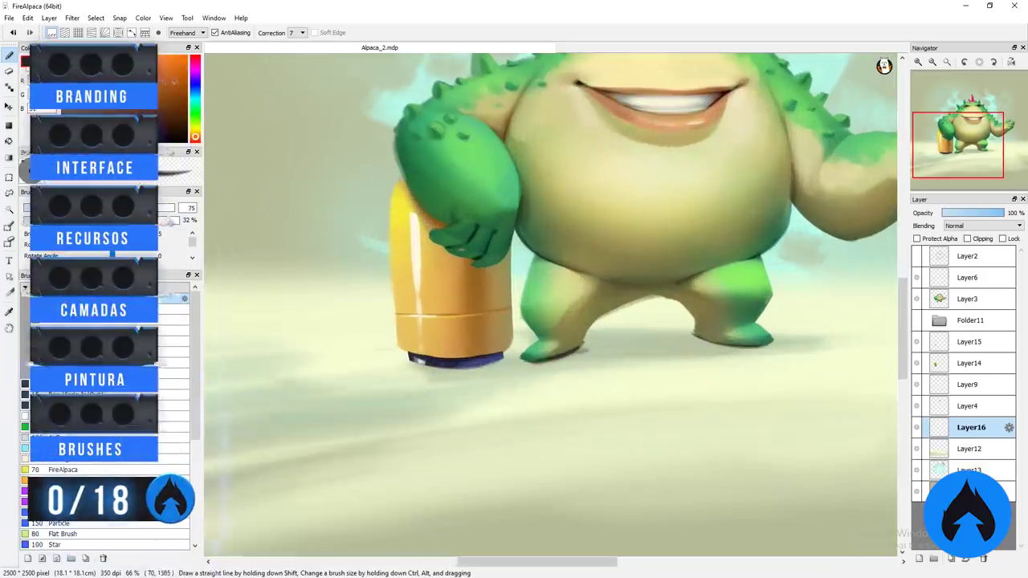
{"action": "key", "text": "e"}
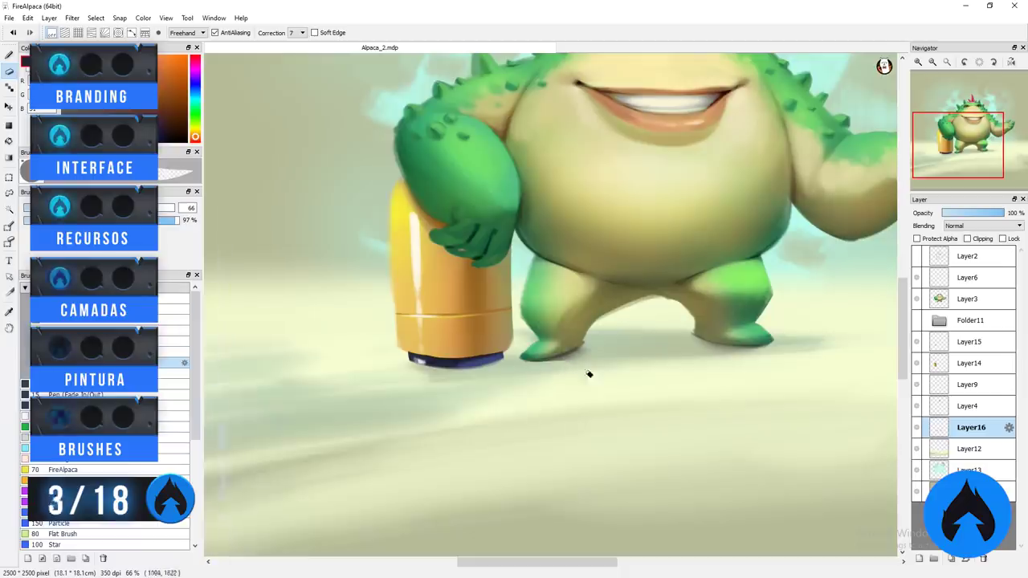
{"action": "key", "text": "b"}
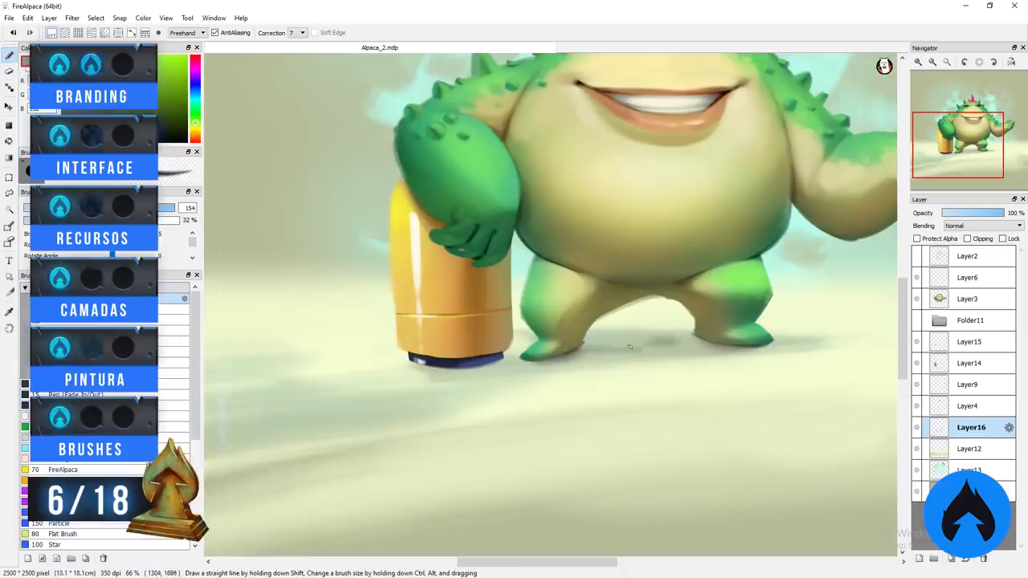
{"action": "left_click_drag", "start_coordinate": [608, 356], "coordinate": [619, 362]}
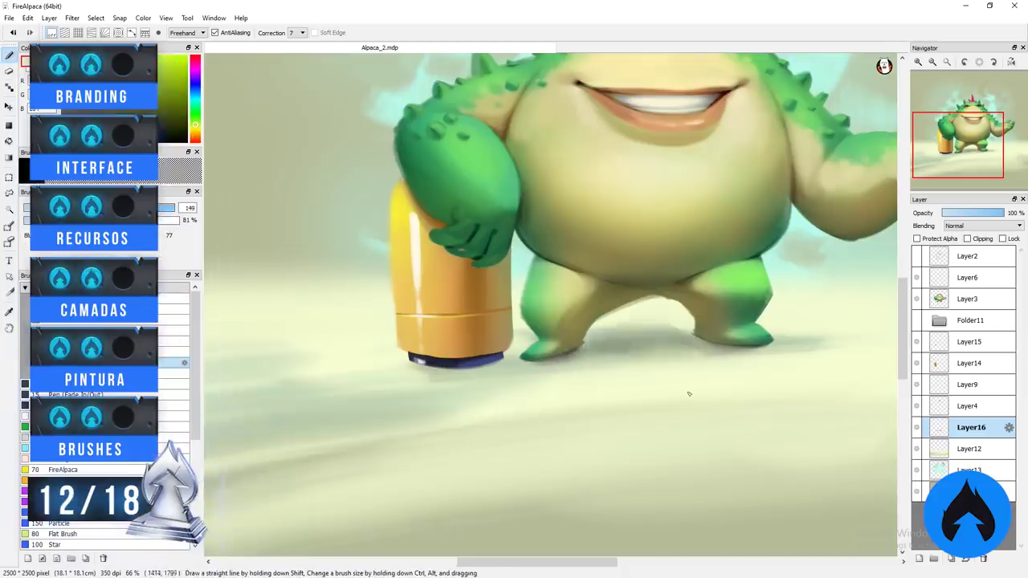
{"action": "scroll", "coordinate": [688, 394], "scroll_direction": "down", "scroll_amount": 1}
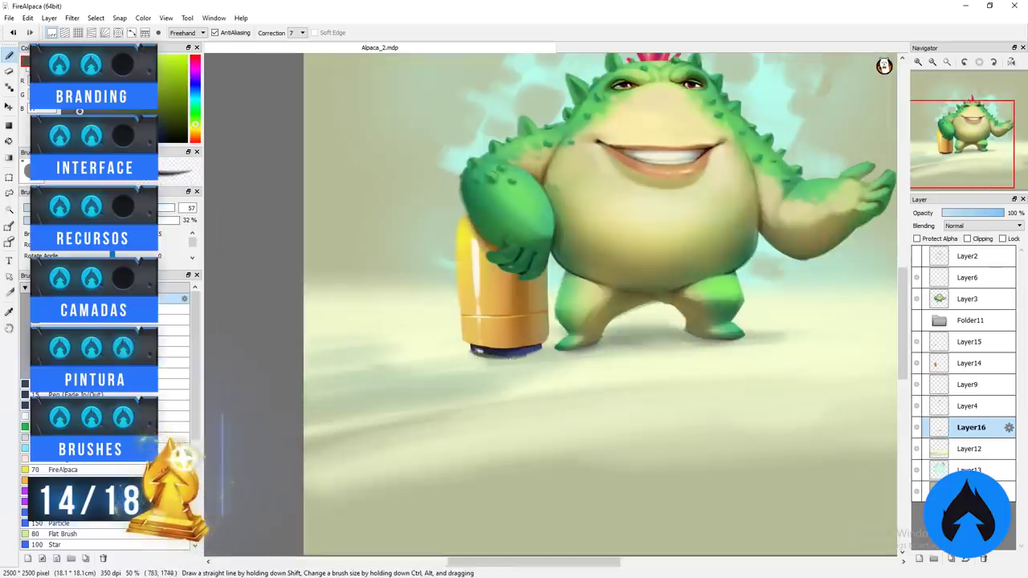
{"action": "left_click", "coordinate": [64, 362]}
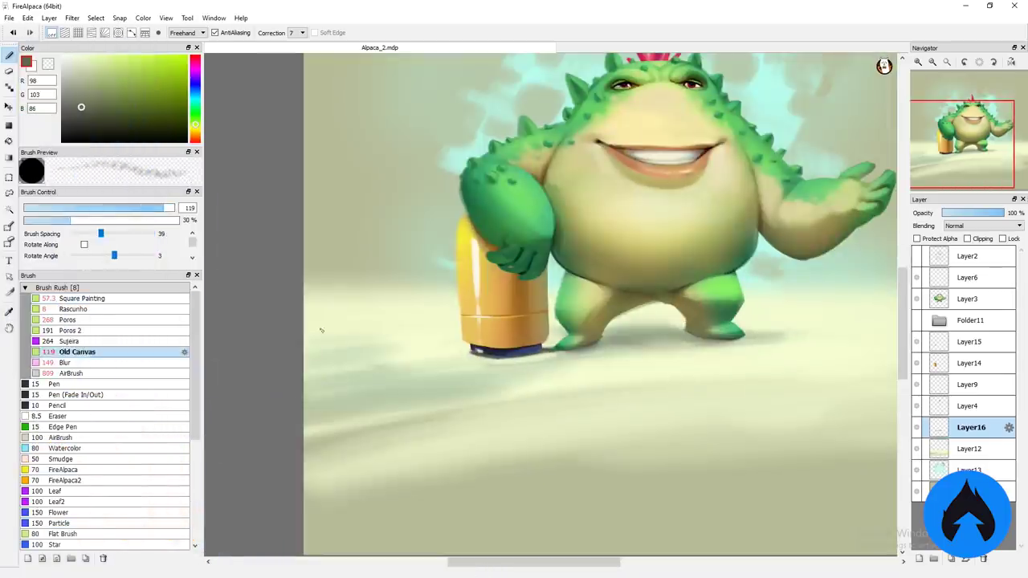
{"action": "scroll", "coordinate": [512, 337], "scroll_direction": "down", "scroll_amount": 1}
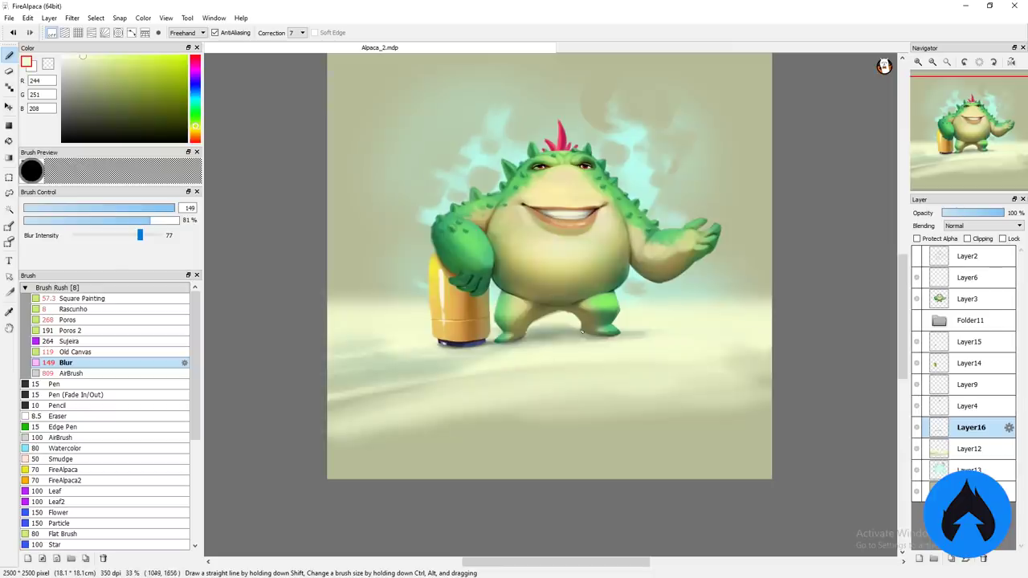
Step: Start a layer transform with Ctrl+T and confirm it without changes
{"action": "key", "text": "ctrl+t"}
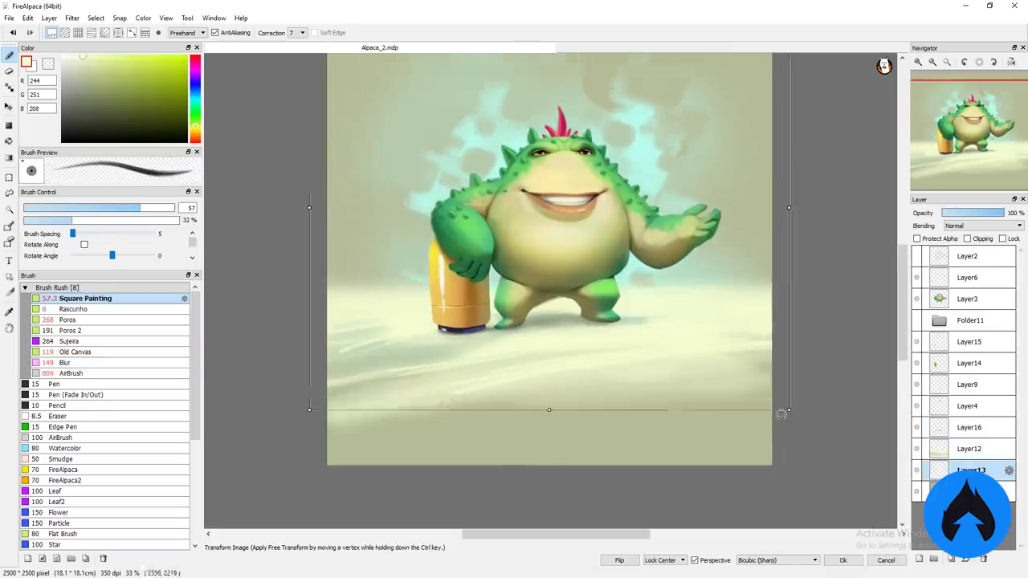
{"action": "key", "text": "Return"}
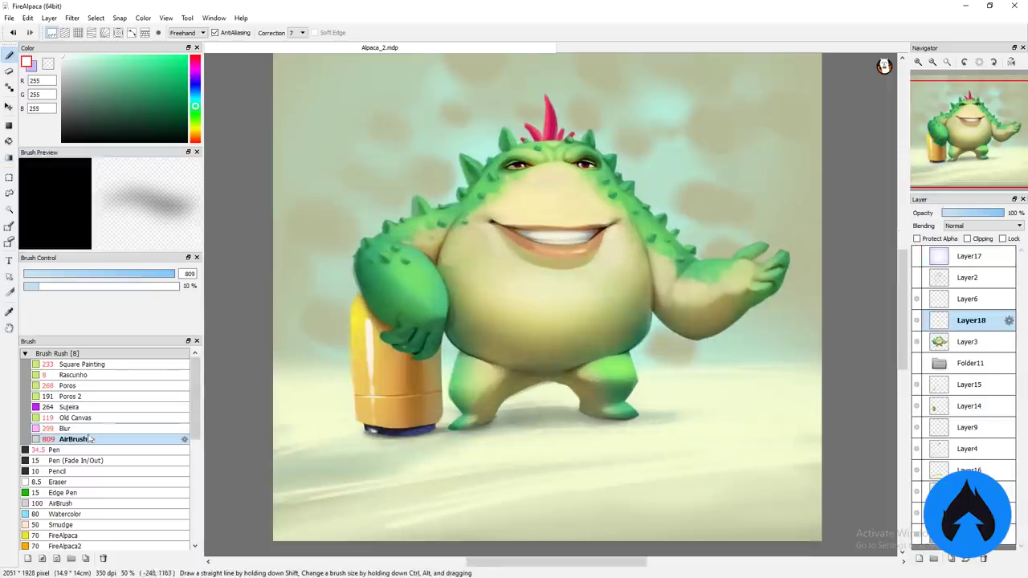
Step: Airbrush light onto the arm, belly and leg, then prepare a clipped Poros texture layer
{"action": "mouse_move", "coordinate": [392, 346]}
{"action": "left_mouse_down"}
{"action": "mouse_move", "coordinate": [722, 313]}
{"action": "mouse_move", "coordinate": [554, 354]}
{"action": "mouse_move", "coordinate": [615, 393]}
{"action": "mouse_move", "coordinate": [604, 412]}
{"action": "mouse_move", "coordinate": [642, 404]}
{"action": "mouse_move", "coordinate": [530, 369]}
{"action": "left_mouse_up"}
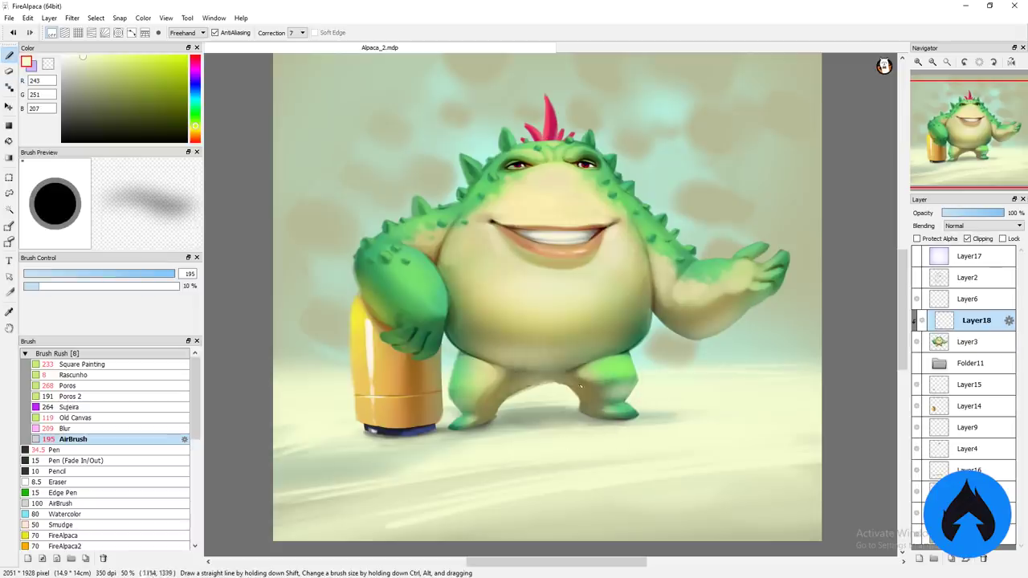
{"action": "key", "text": "ctrl+shift+n"}
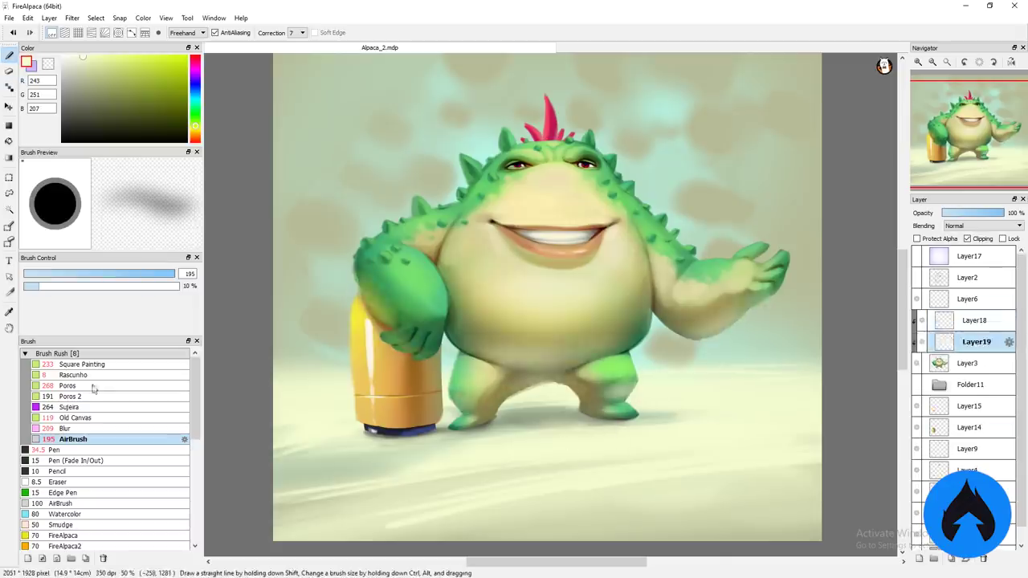
{"action": "left_click", "coordinate": [80, 385]}
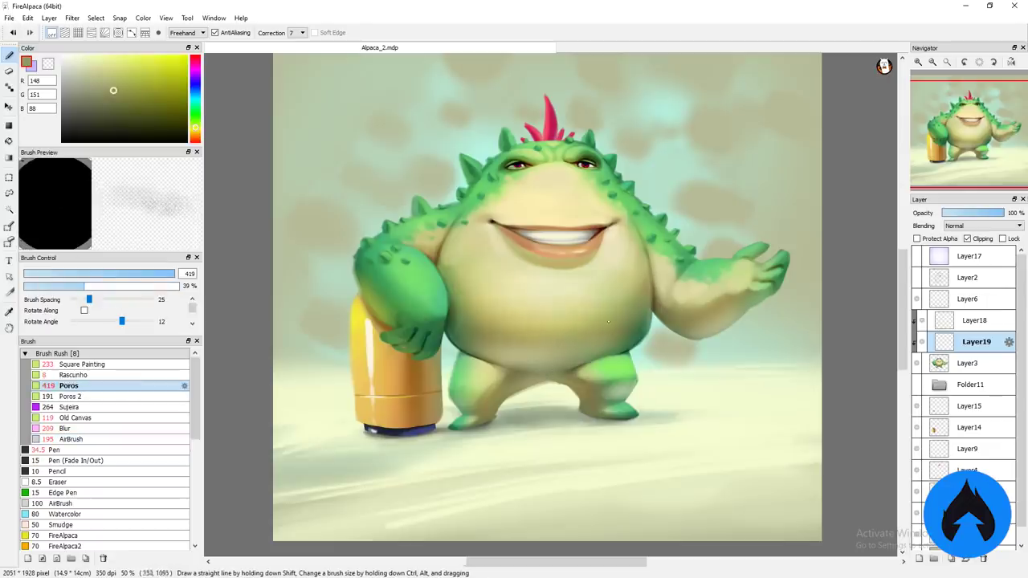
{"action": "mouse_move", "coordinate": [588, 307]}
{"action": "left_mouse_down", "text": "ctrl+alt"}
{"action": "mouse_move", "coordinate": [562, 304]}
{"action": "mouse_move", "coordinate": [479, 215]}
{"action": "left_mouse_up", "text": "ctrl+alt"}
{"action": "left_click", "coordinate": [530, 297], "text": "alt"}
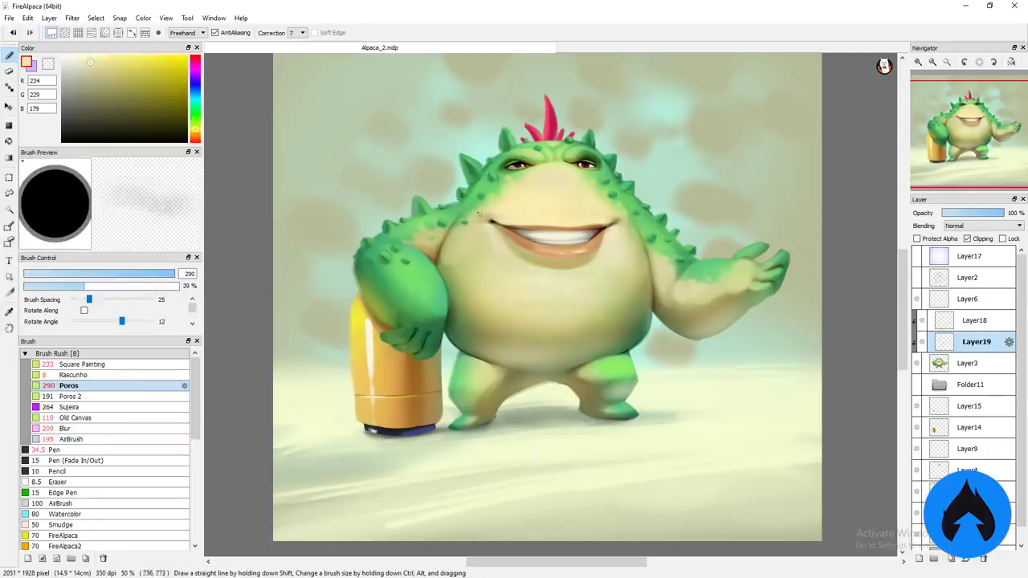
{"action": "left_click", "coordinate": [490, 263], "text": "alt"}
{"action": "mouse_move", "coordinate": [618, 286]}
{"action": "left_mouse_down", "text": "ctrl+alt"}
{"action": "mouse_move", "coordinate": [491, 263]}
{"action": "mouse_move", "coordinate": [562, 242]}
{"action": "left_mouse_up", "text": "ctrl+alt"}
{"action": "left_click", "coordinate": [496, 281], "text": "alt"}
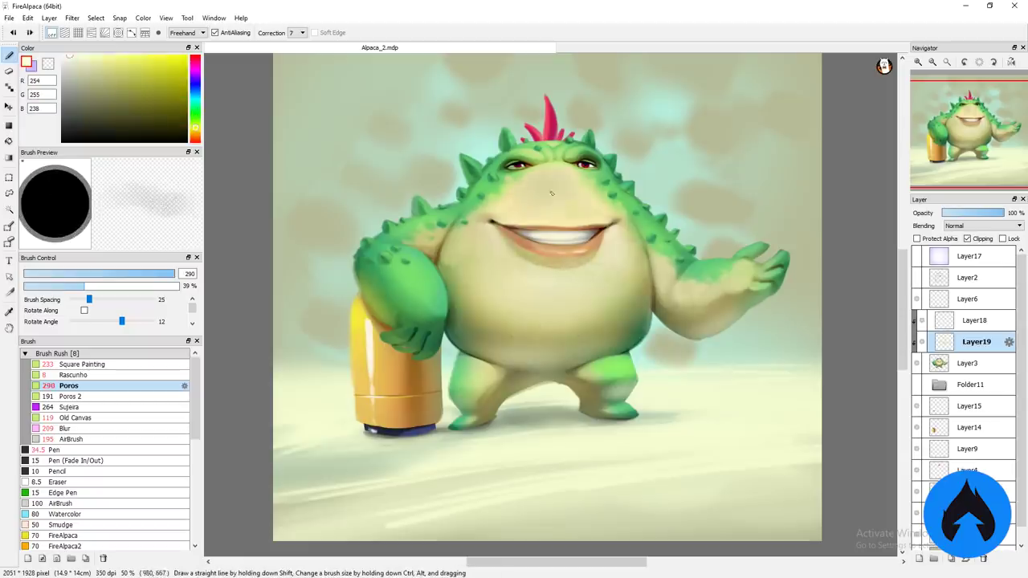
Step: Dab dark blue spots onto the green arm and blend them with the Blur brush
{"action": "left_click", "coordinate": [361, 254], "text": "alt"}
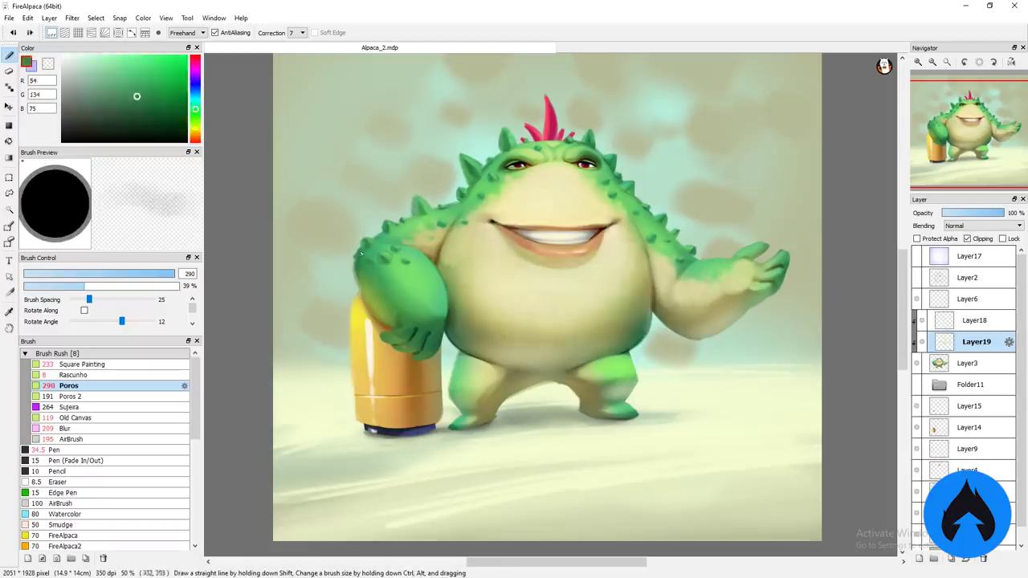
{"action": "key", "text": "x"}
{"action": "mouse_move", "coordinate": [374, 271]}
{"action": "left_mouse_down"}
{"action": "mouse_move", "coordinate": [397, 282]}
{"action": "mouse_move", "coordinate": [382, 302]}
{"action": "left_mouse_up"}
{"action": "left_click", "coordinate": [141, 54]}
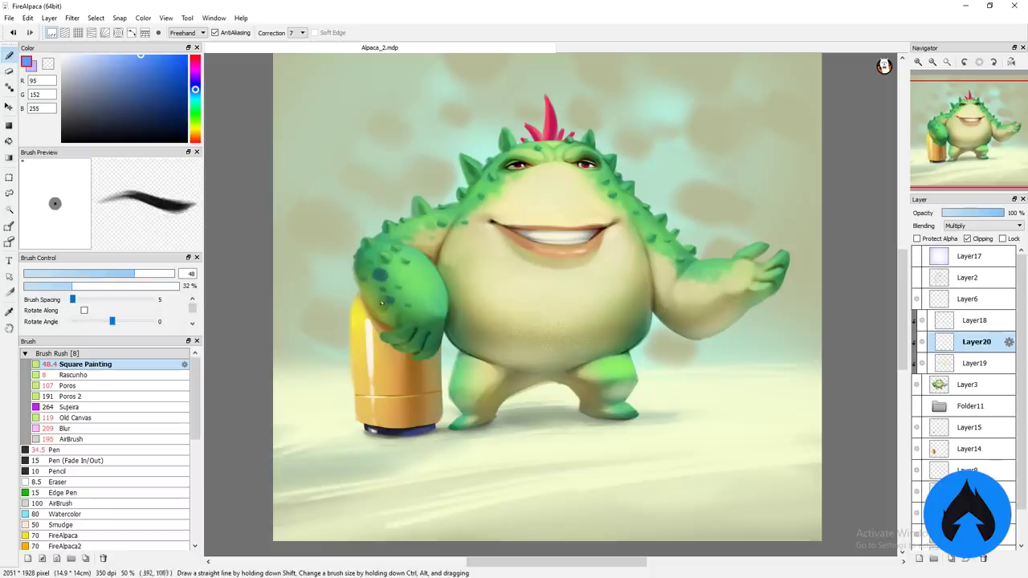
{"action": "left_click", "coordinate": [65, 428]}
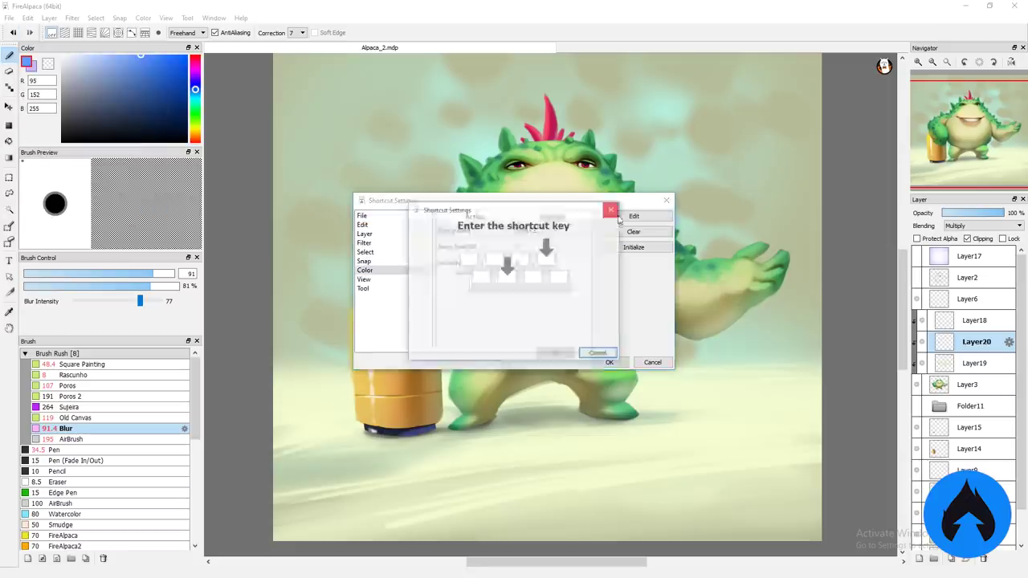
{"action": "left_click_drag", "start_coordinate": [621, 363], "coordinate": [451, 193]}
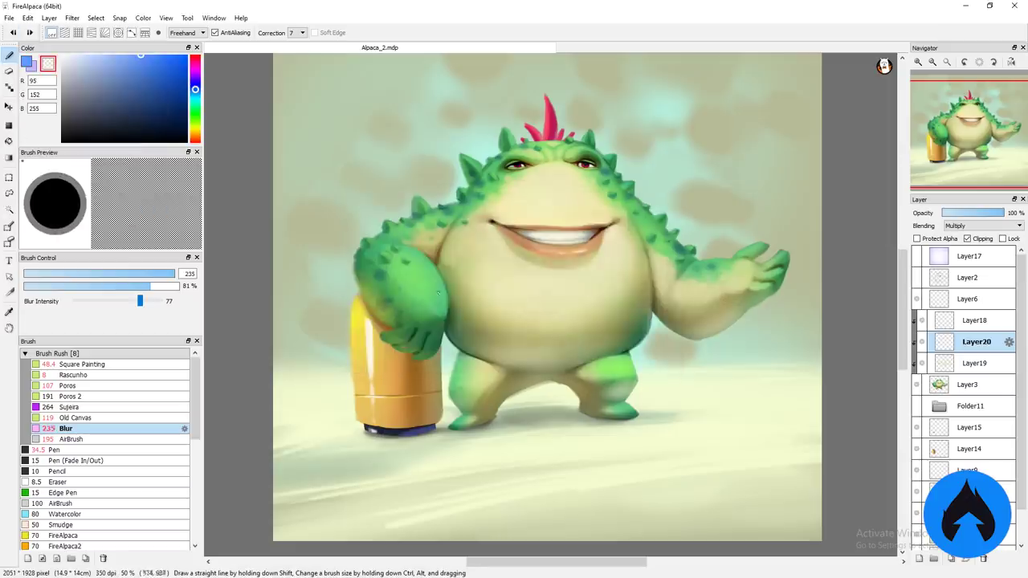
{"action": "left_click_drag", "start_coordinate": [438, 293], "coordinate": [415, 321]}
Step: Paint light-green mottling strokes on both sides of the belly
{"action": "key", "text": "1"}
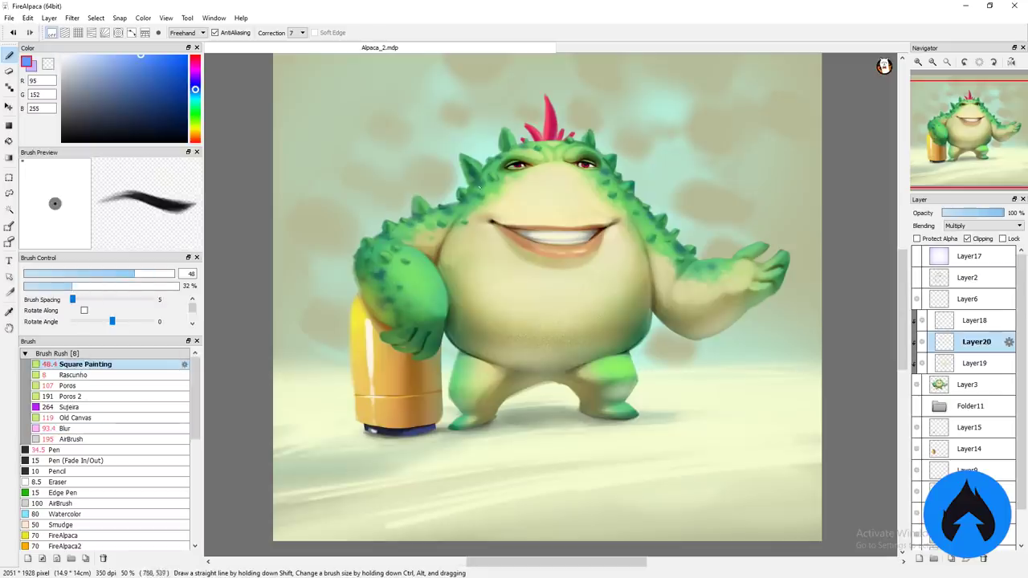
{"action": "left_click", "coordinate": [459, 278], "text": "alt"}
{"action": "left_click_drag", "start_coordinate": [473, 253], "coordinate": [447, 279]}
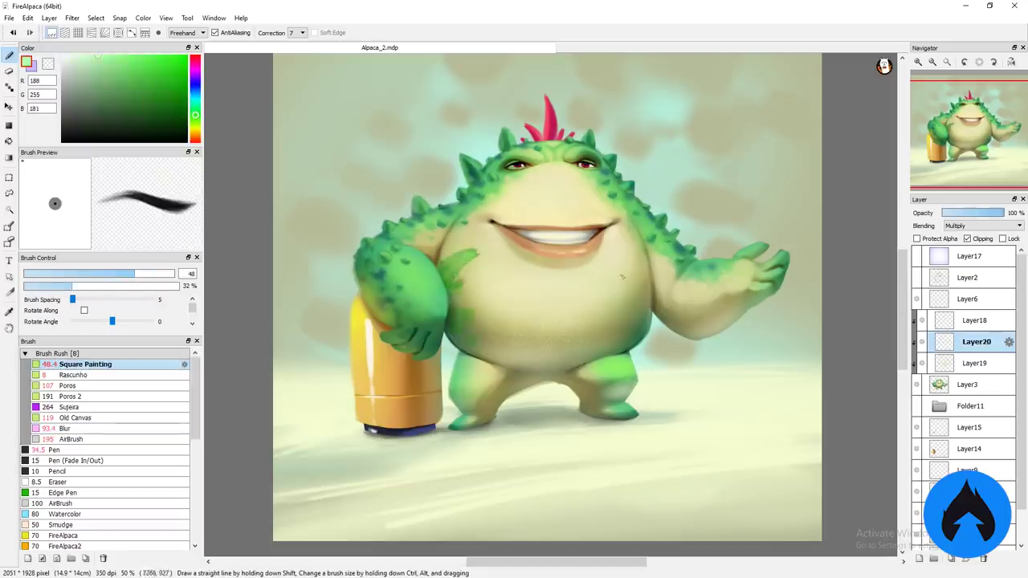
{"action": "left_click_drag", "start_coordinate": [638, 261], "coordinate": [618, 335]}
{"action": "key", "text": "2"}
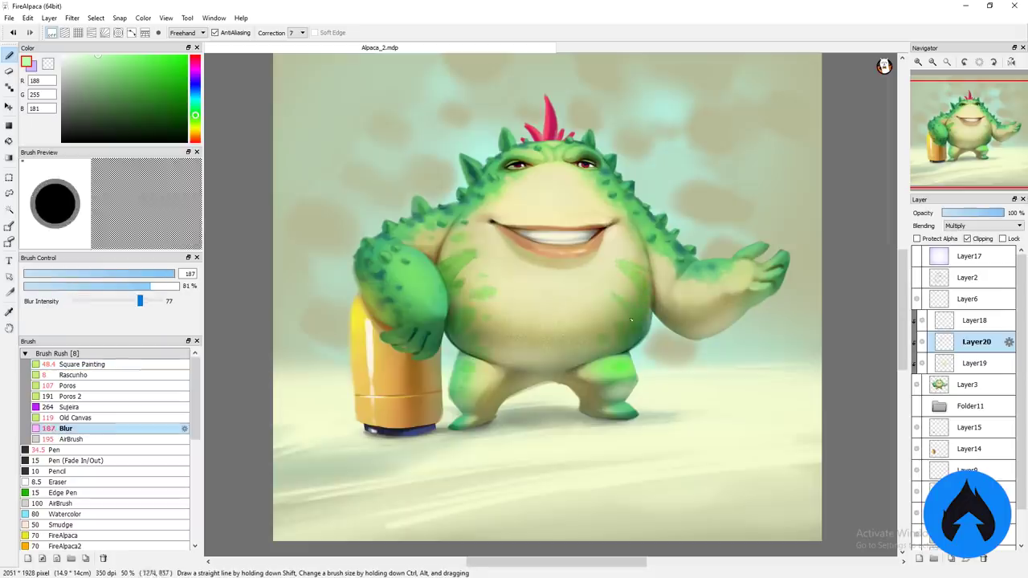
{"action": "key", "text": "1"}
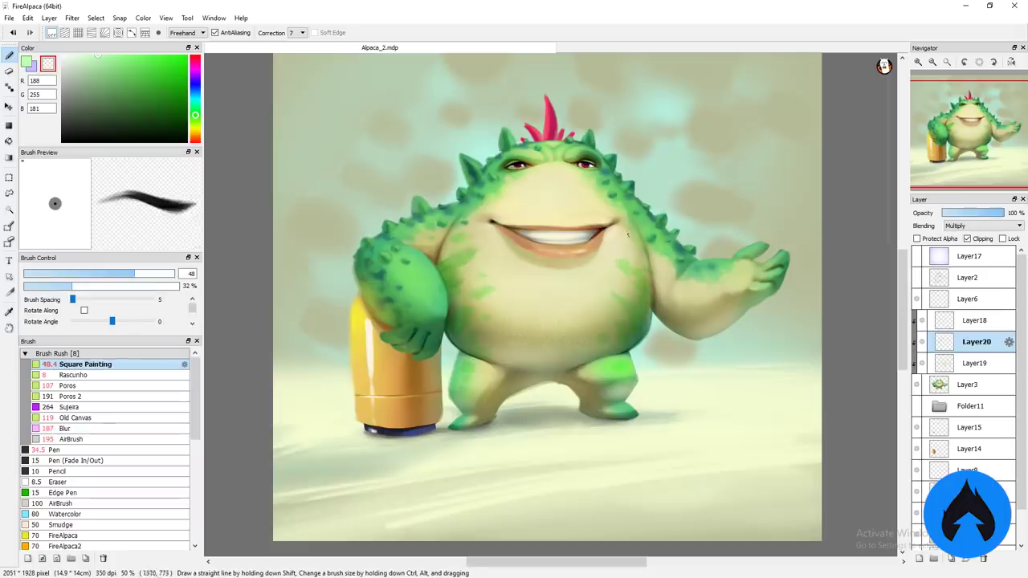
Step: Set the new layer to Dodge and airbrush a warm orange glow onto the canister
{"action": "left_click", "coordinate": [982, 225]}
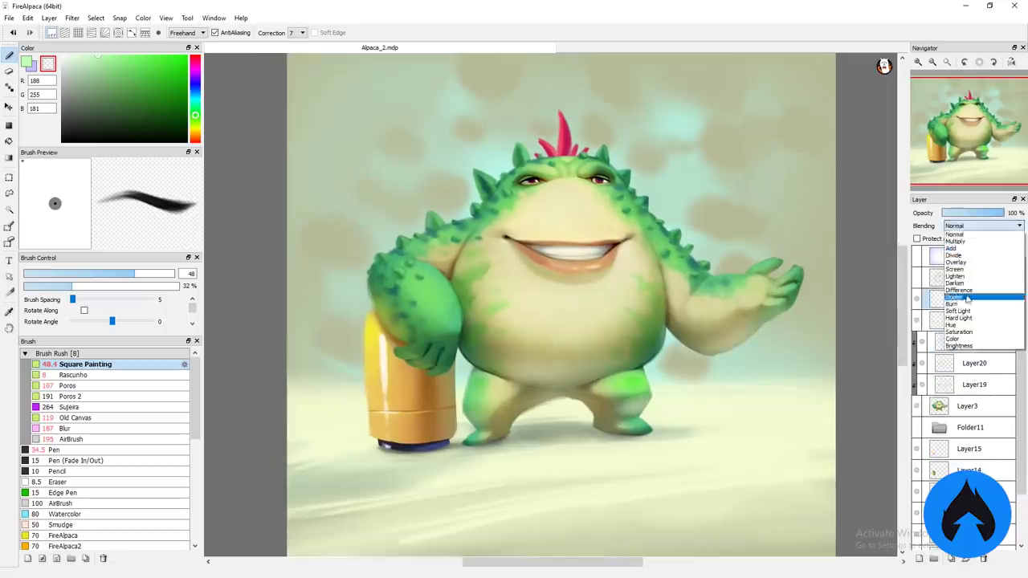
{"action": "left_click", "coordinate": [77, 417]}
{"action": "left_click", "coordinate": [71, 439]}
{"action": "left_click", "coordinate": [396, 341], "text": "alt"}
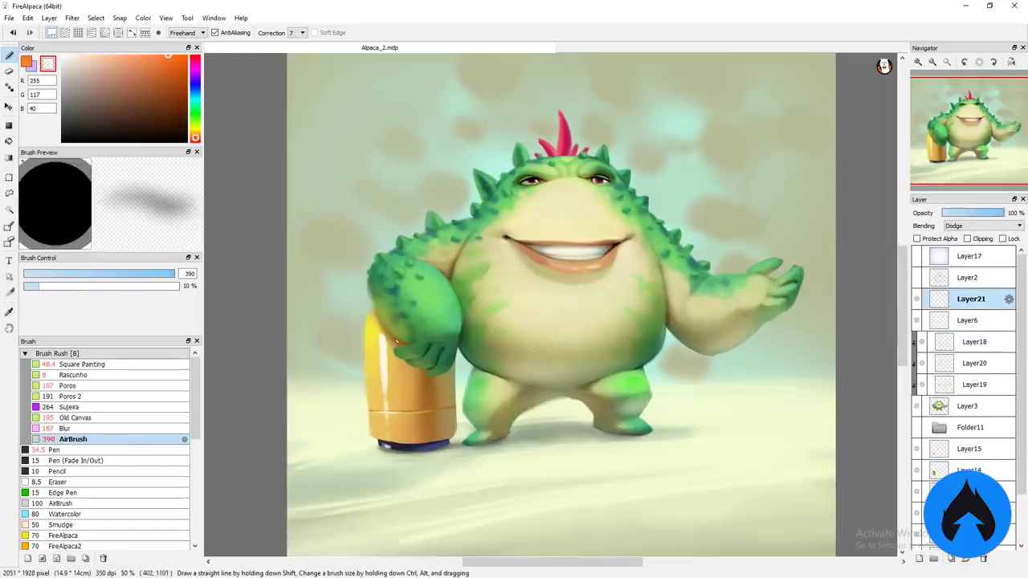
{"action": "left_click_drag", "start_coordinate": [401, 345], "coordinate": [418, 433]}
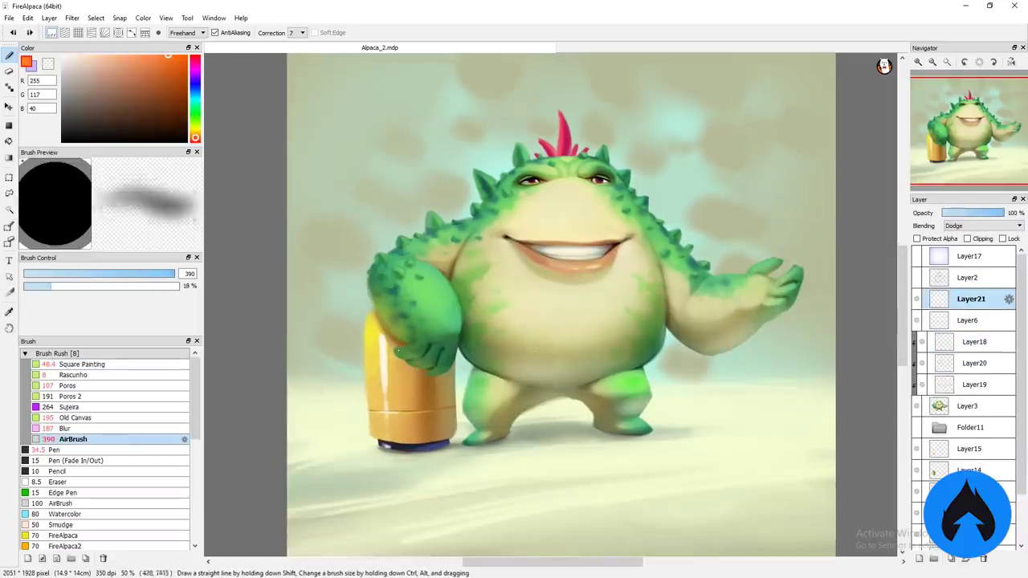
{"action": "left_click", "coordinate": [402, 338], "text": "alt"}
{"action": "left_click_drag", "start_coordinate": [385, 329], "coordinate": [425, 442]}
Step: Brighten the monster's belly and the floor with pale cream dodging
{"action": "left_click_drag", "start_coordinate": [495, 296], "coordinate": [626, 345]}
{"action": "left_click", "coordinate": [417, 289], "text": "alt"}
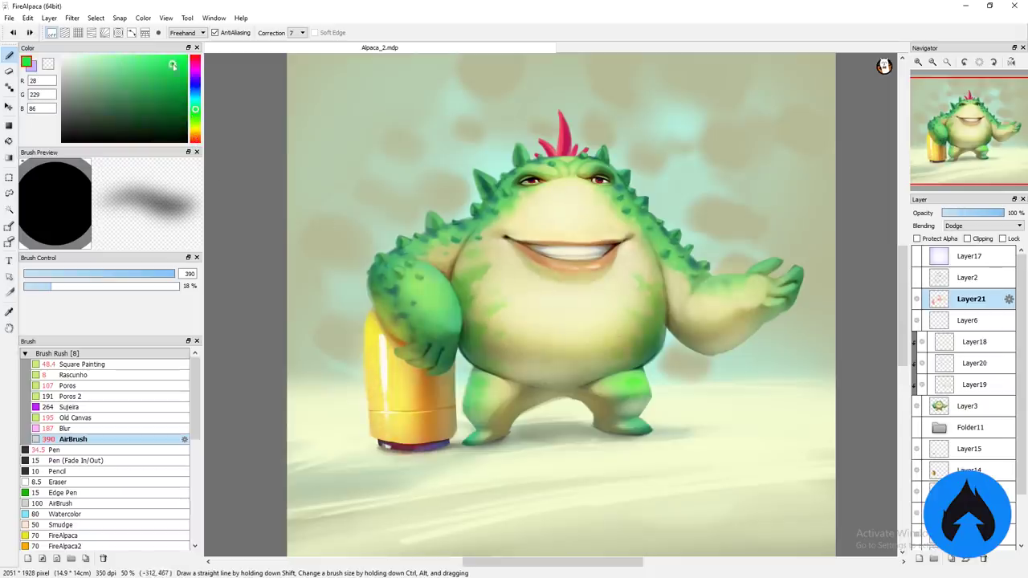
{"action": "left_click_drag", "start_coordinate": [450, 241], "coordinate": [643, 361]}
{"action": "left_click", "coordinate": [540, 466], "text": "alt"}
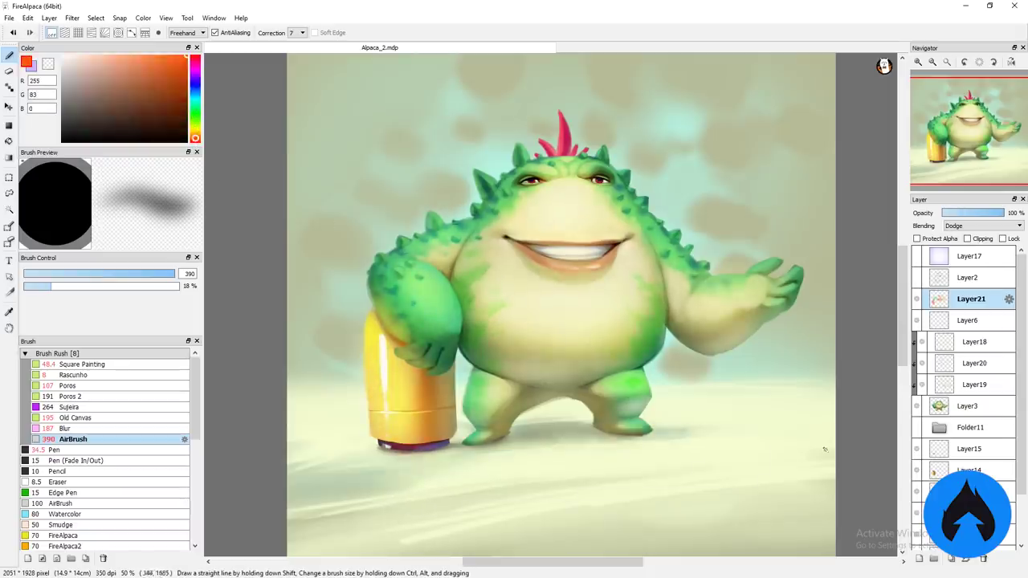
{"action": "left_click_drag", "start_coordinate": [434, 546], "coordinate": [755, 502]}
Step: Airbrush a bright cyan glow across the monster's top and add another new layer
{"action": "left_click", "coordinate": [673, 190], "text": "alt"}
{"action": "left_click", "coordinate": [172, 56]}
{"action": "left_click_drag", "start_coordinate": [450, 145], "coordinate": [666, 160]}
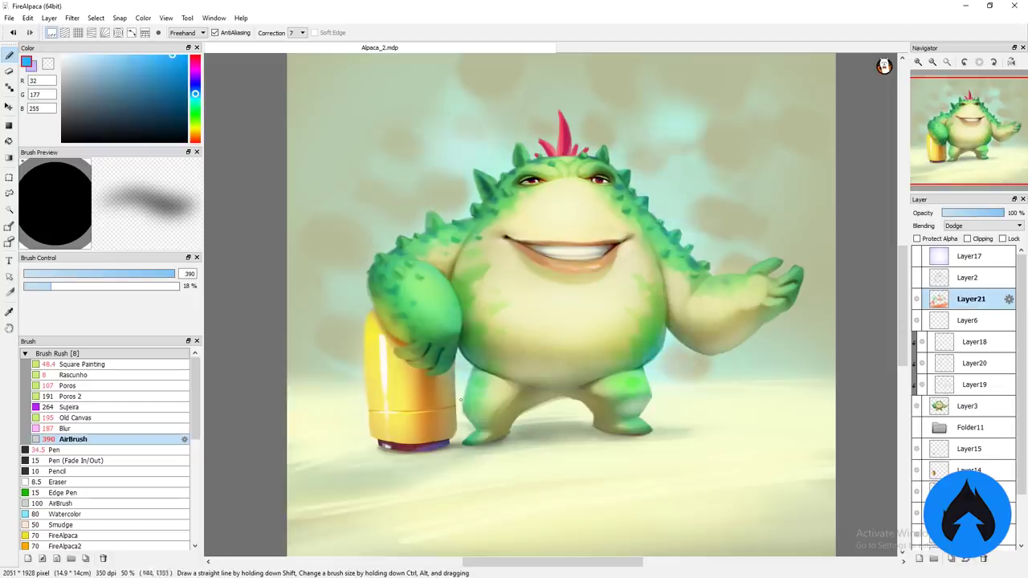
{"action": "left_click", "coordinate": [974, 341]}
{"action": "left_click", "coordinate": [919, 558]}
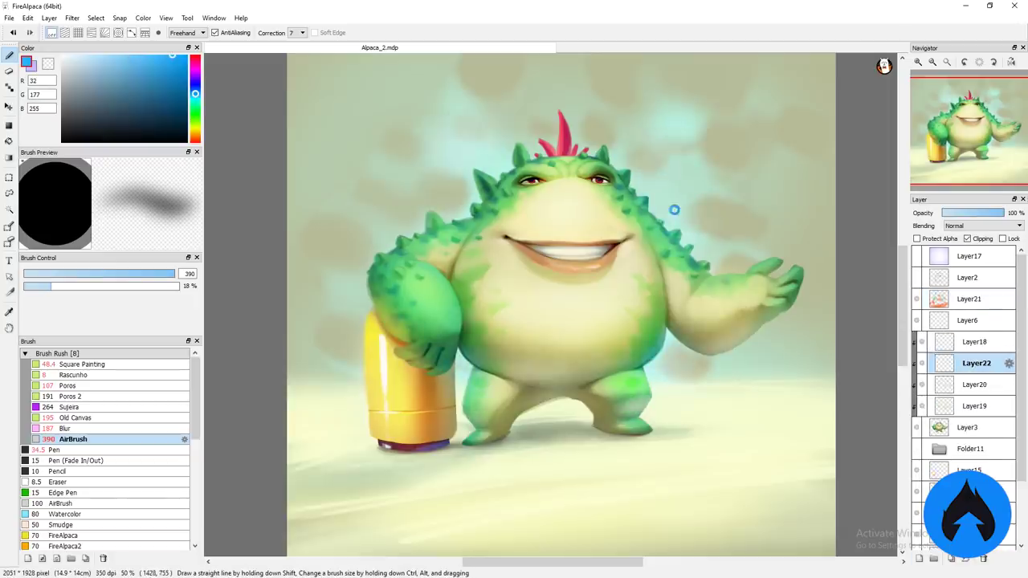
{"action": "left_click", "coordinate": [391, 337], "text": "alt"}
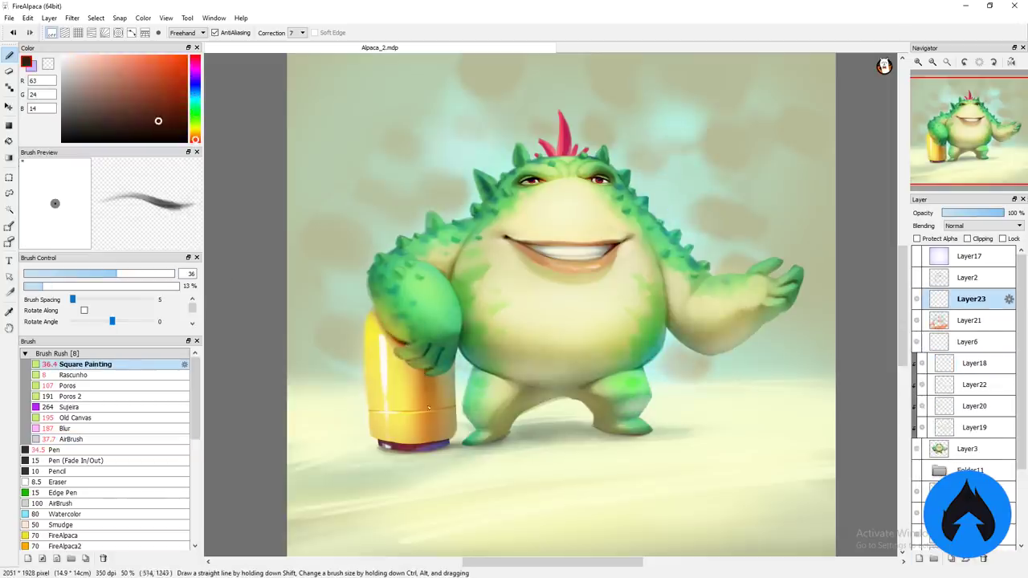
Step: Sample canister yellows and monster greens while switching between Layer3, Layer6 and Layer23
{"action": "left_click", "coordinate": [408, 434], "text": "alt"}
{"action": "left_click", "coordinate": [434, 428], "text": "alt"}
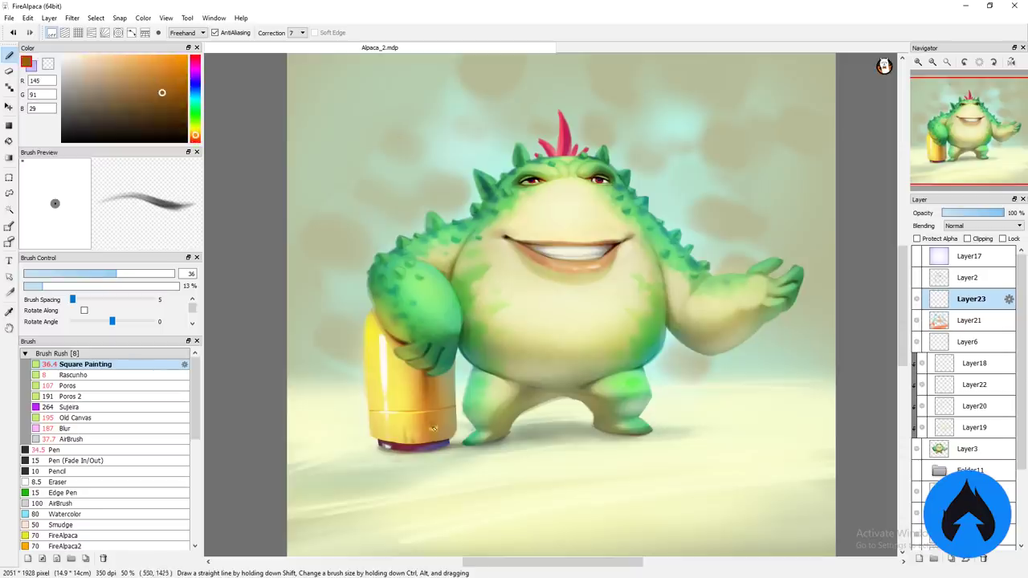
{"action": "left_click", "coordinate": [379, 376], "text": "alt"}
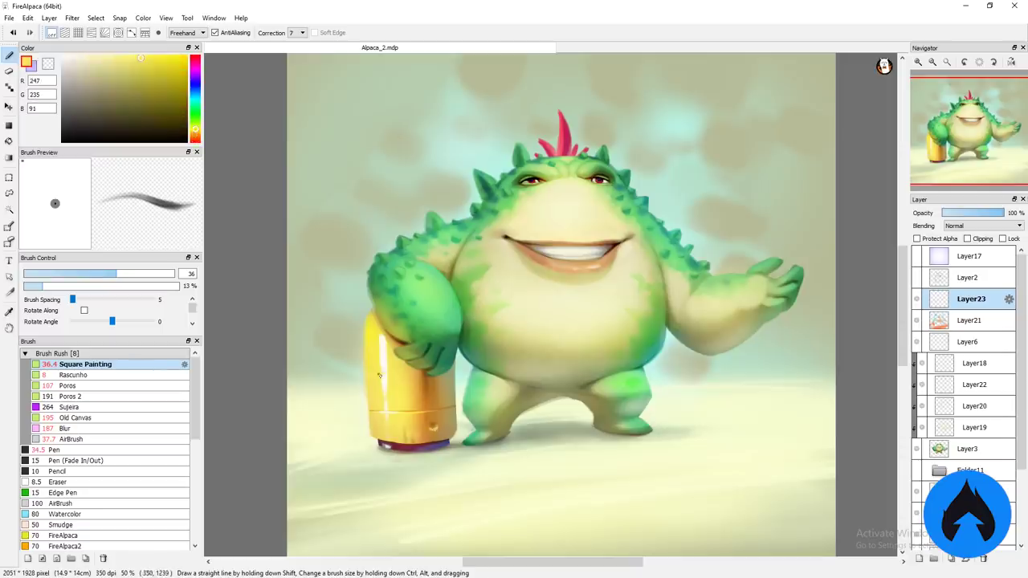
{"action": "left_click", "coordinate": [371, 303], "text": "alt"}
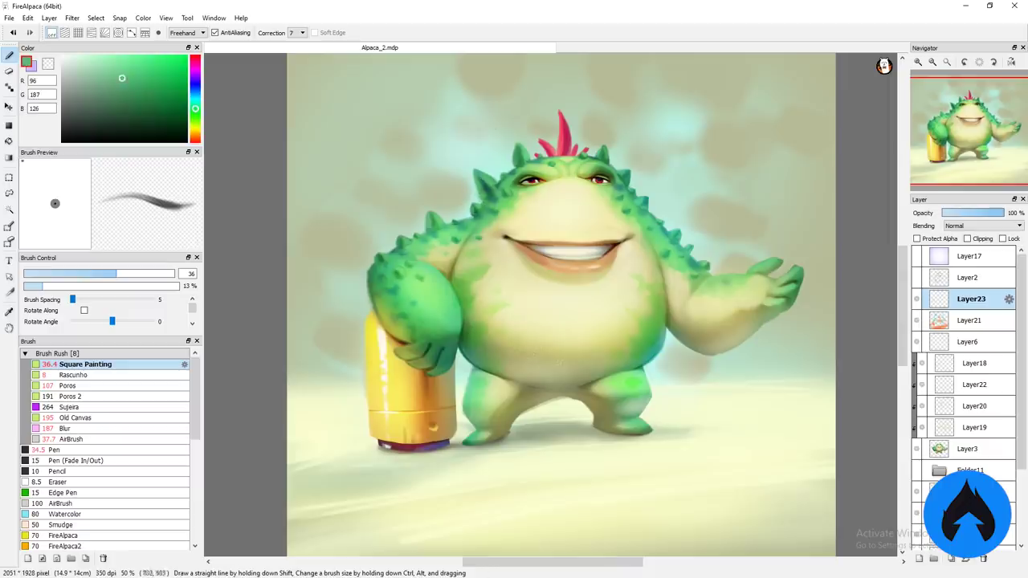
{"action": "left_click", "coordinate": [515, 160], "text": "alt"}
{"action": "left_click", "coordinate": [523, 151], "text": "ctrl"}
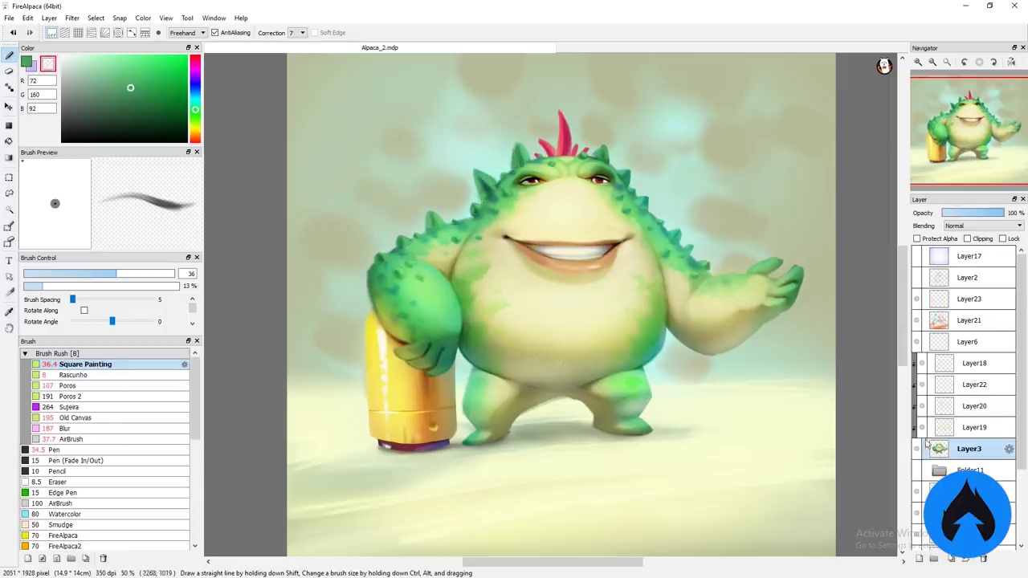
{"action": "left_click", "coordinate": [649, 317], "text": "ctrl"}
{"action": "left_click", "coordinate": [374, 295], "text": "ctrl"}
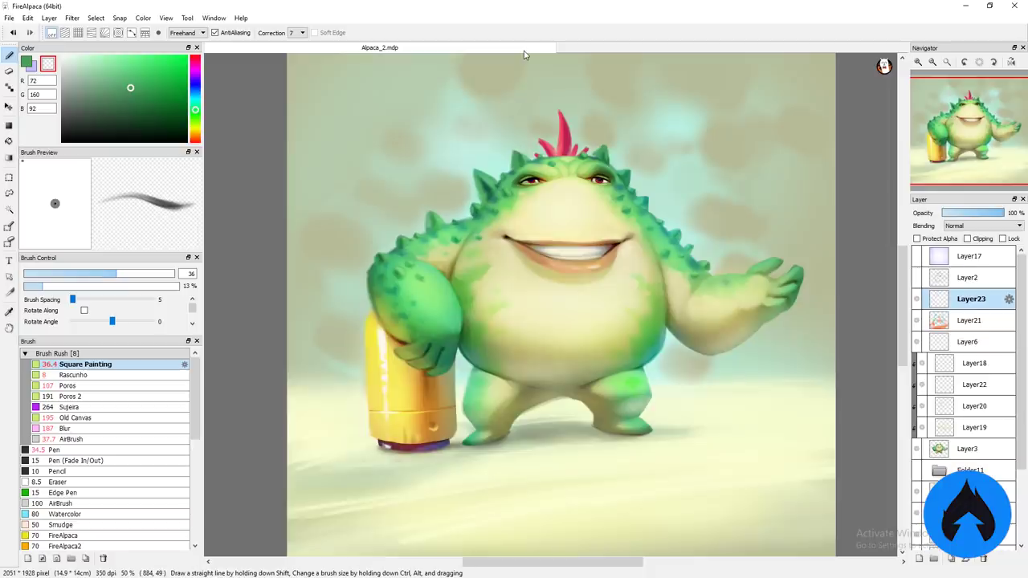
{"action": "left_click", "coordinate": [458, 271], "text": "ctrl"}
{"action": "left_click", "coordinate": [480, 176], "text": "ctrl"}
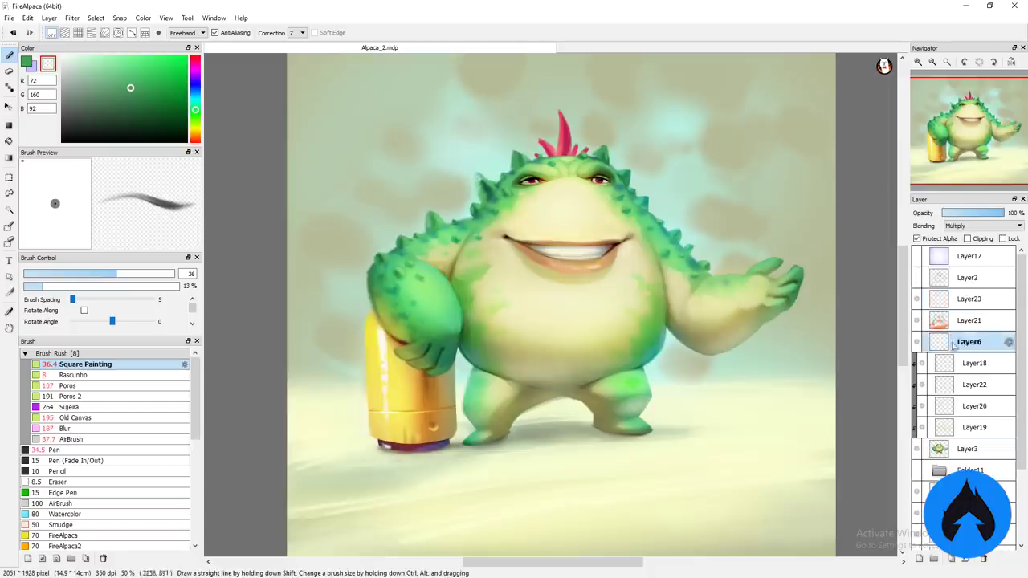
{"action": "left_click", "coordinate": [520, 445], "text": "ctrl"}
Step: Refine the pale outstretched hand with sampled dark and pale colours and the Blur brush
{"action": "left_click", "coordinate": [520, 445], "text": "alt"}
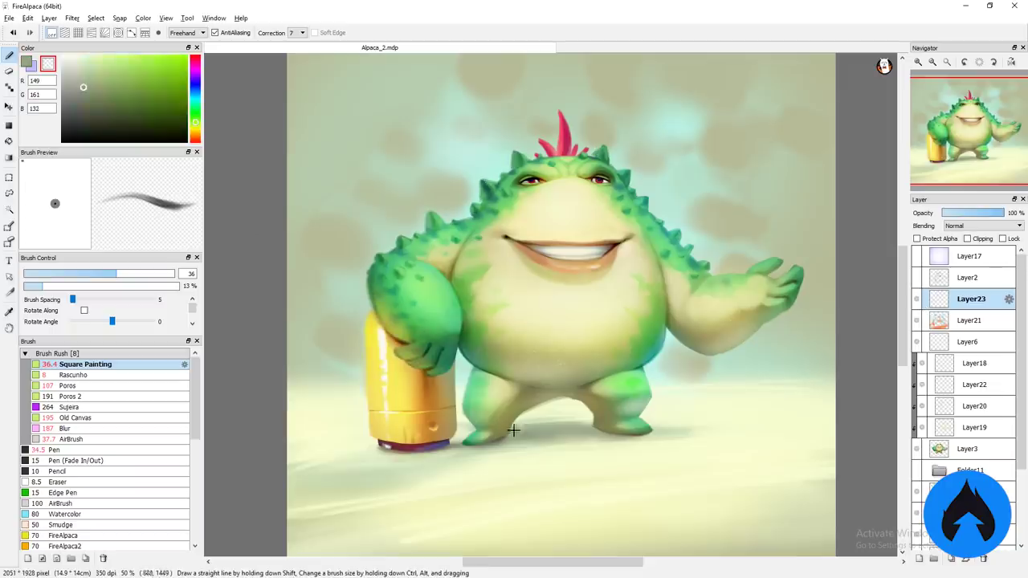
{"action": "left_click", "coordinate": [601, 430], "text": "alt"}
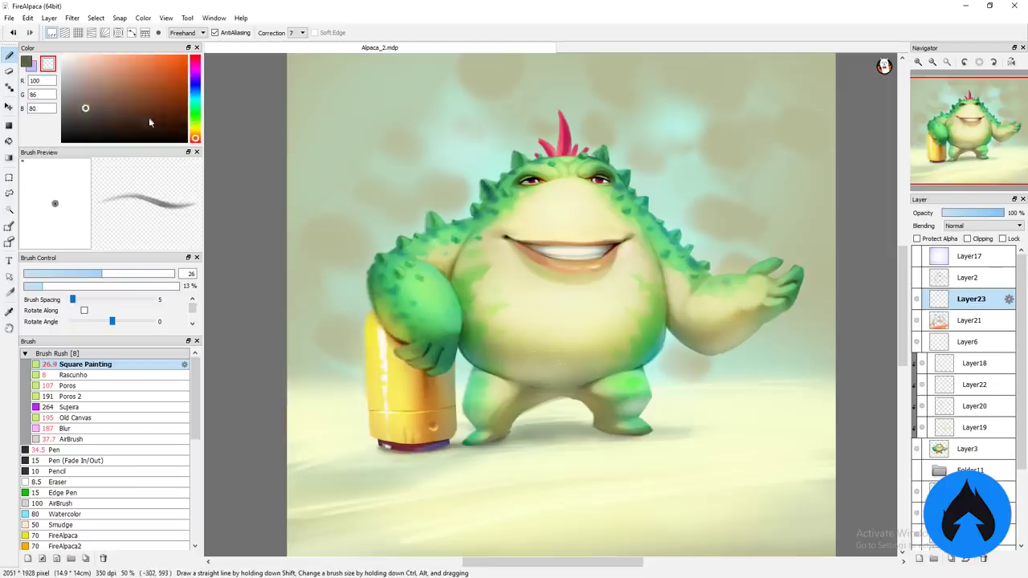
{"action": "left_click", "coordinate": [555, 429], "text": "alt"}
{"action": "left_click_drag", "start_coordinate": [772, 310], "coordinate": [722, 316]}
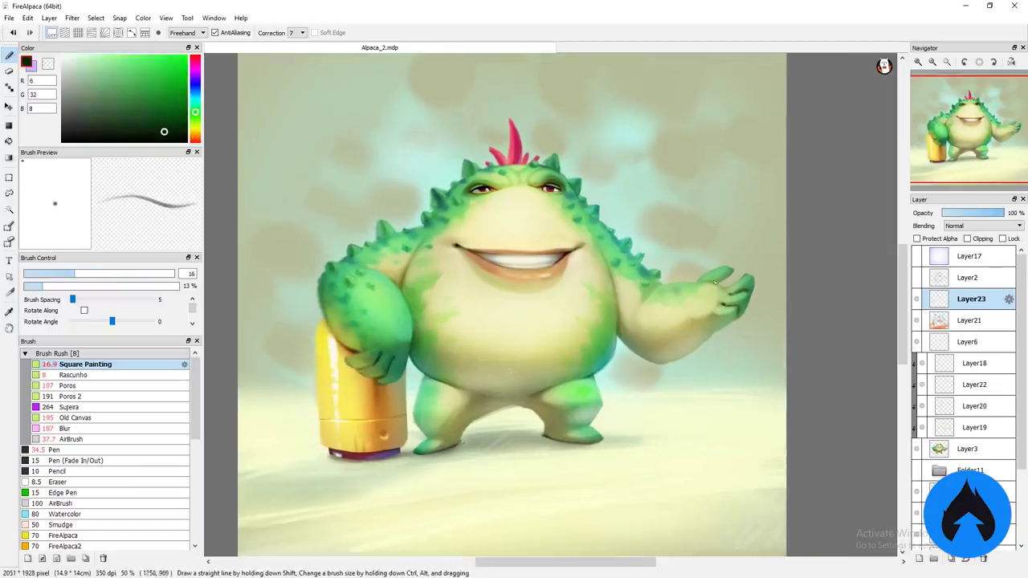
{"action": "left_click", "coordinate": [66, 428]}
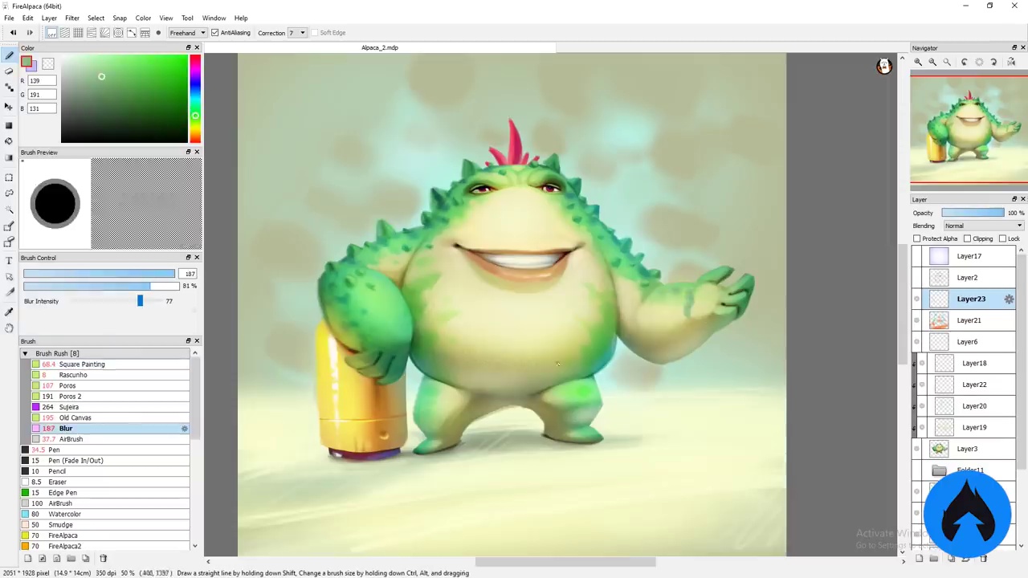
{"action": "left_click", "coordinate": [708, 297], "text": "alt"}
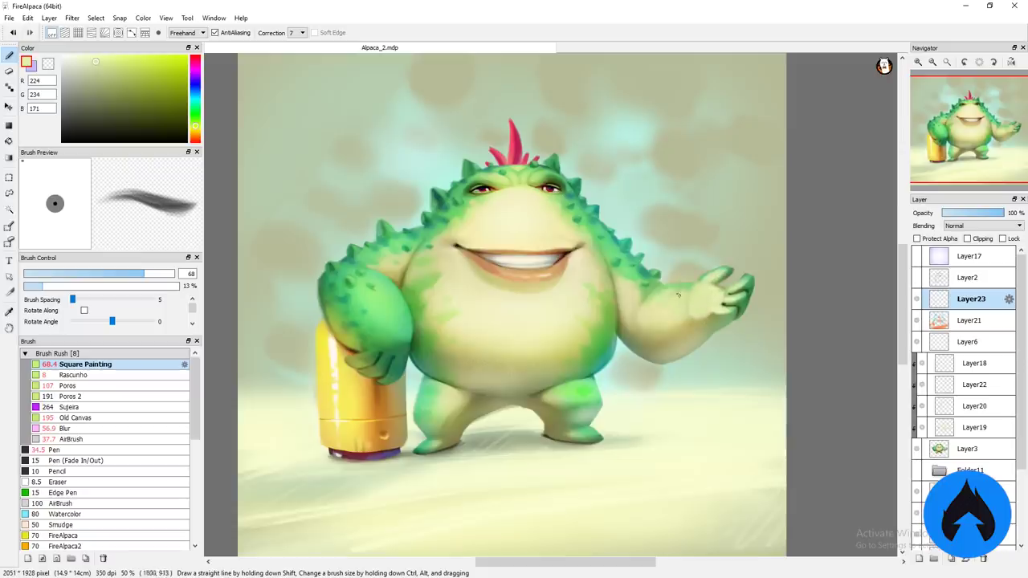
{"action": "left_click_drag", "start_coordinate": [359, 351], "coordinate": [337, 329]}
{"action": "left_click", "coordinate": [337, 325], "text": "alt"}
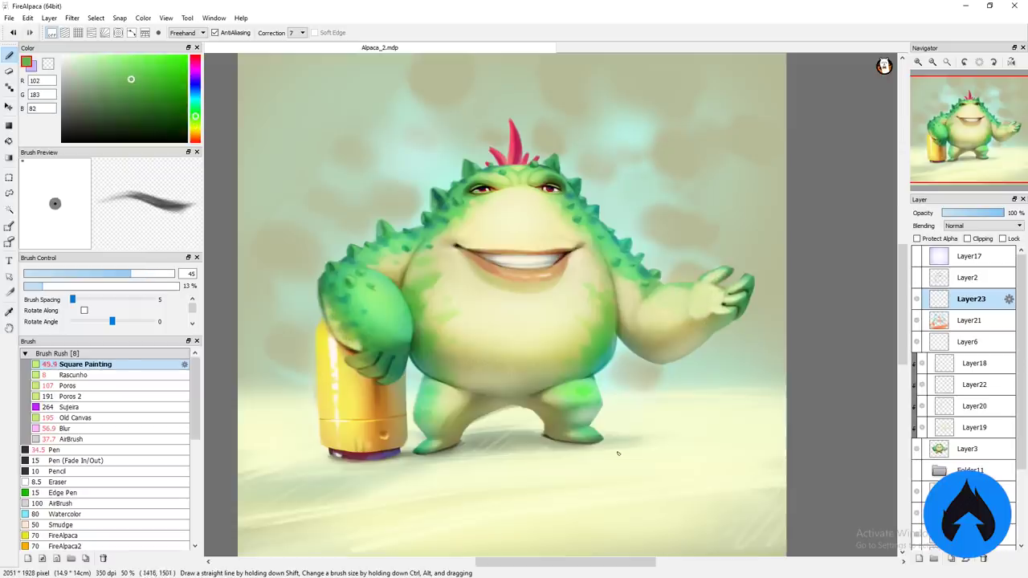
{"action": "left_click", "coordinate": [592, 295], "text": "alt"}
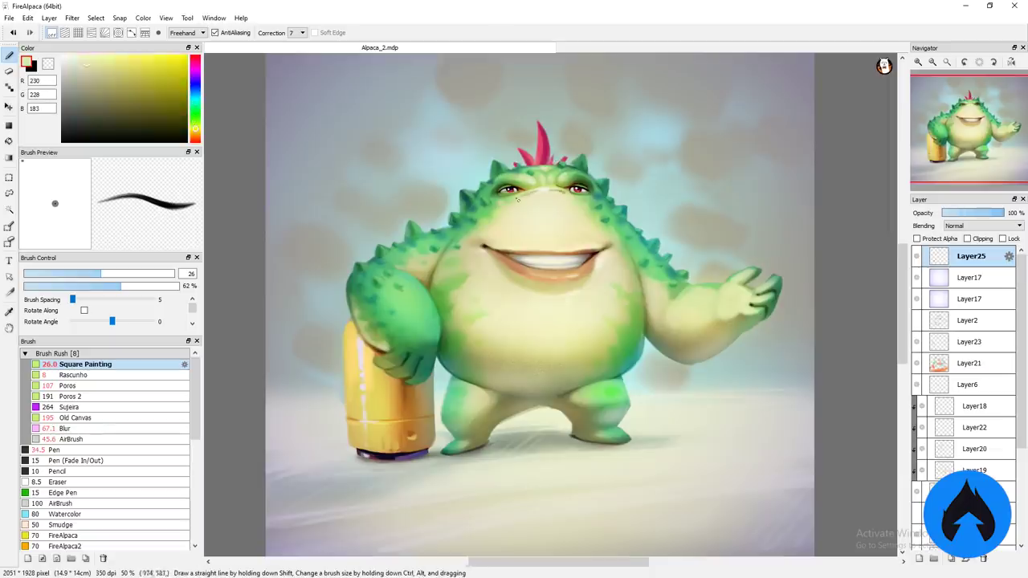
Step: Return to the Square Painting brush and sample a dark red from the painting
{"action": "left_click", "coordinate": [128, 363]}
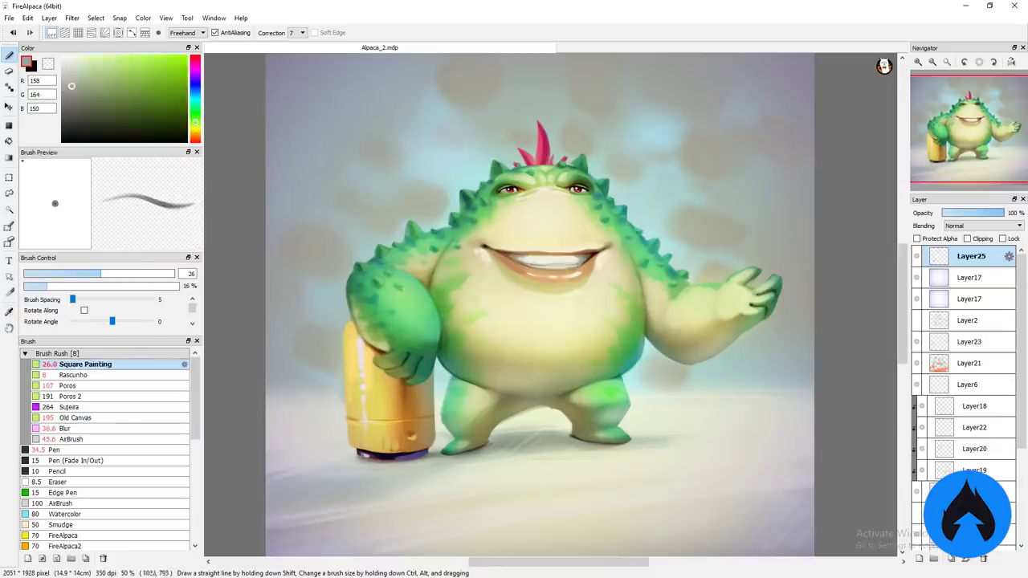
{"action": "left_click", "coordinate": [554, 261], "text": "alt"}
Step: On Layer25, sample the body creams, skin greens and lip orange, then enlarge the brush for broad strokes
{"action": "scroll", "coordinate": [605, 259], "scroll_direction": "up", "scroll_amount": 1}
{"action": "left_click", "coordinate": [788, 280], "text": "alt"}
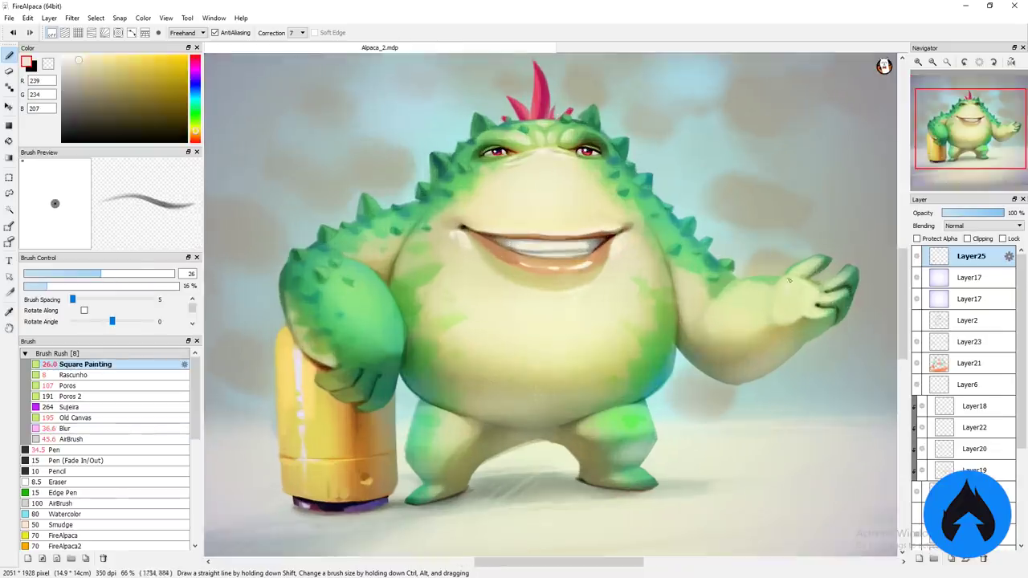
{"action": "left_click", "coordinate": [697, 304], "text": "alt"}
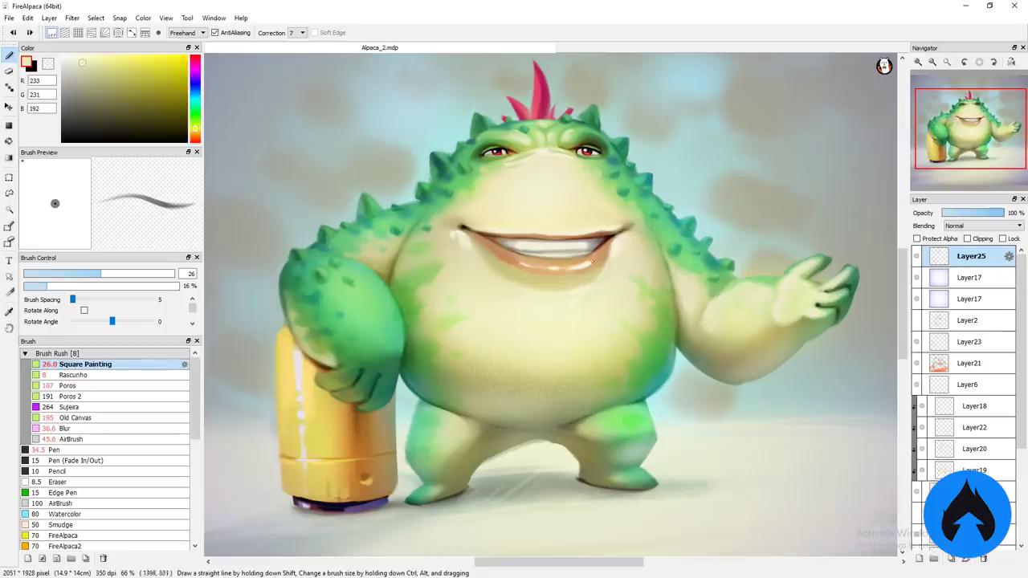
{"action": "left_click", "coordinate": [396, 304], "text": "alt"}
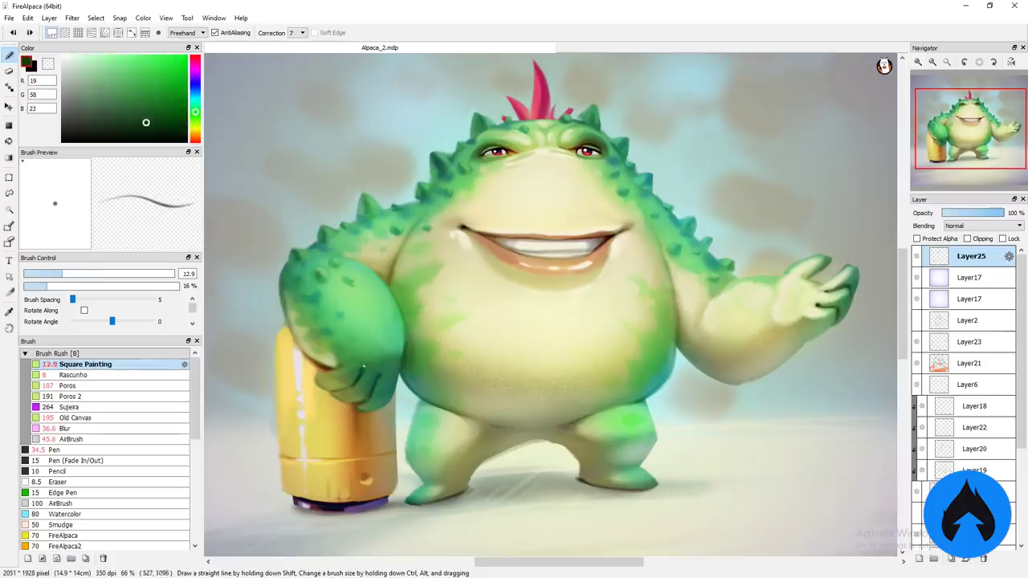
{"action": "left_click", "coordinate": [642, 395], "text": "alt"}
{"action": "left_click", "coordinate": [673, 369], "text": "alt"}
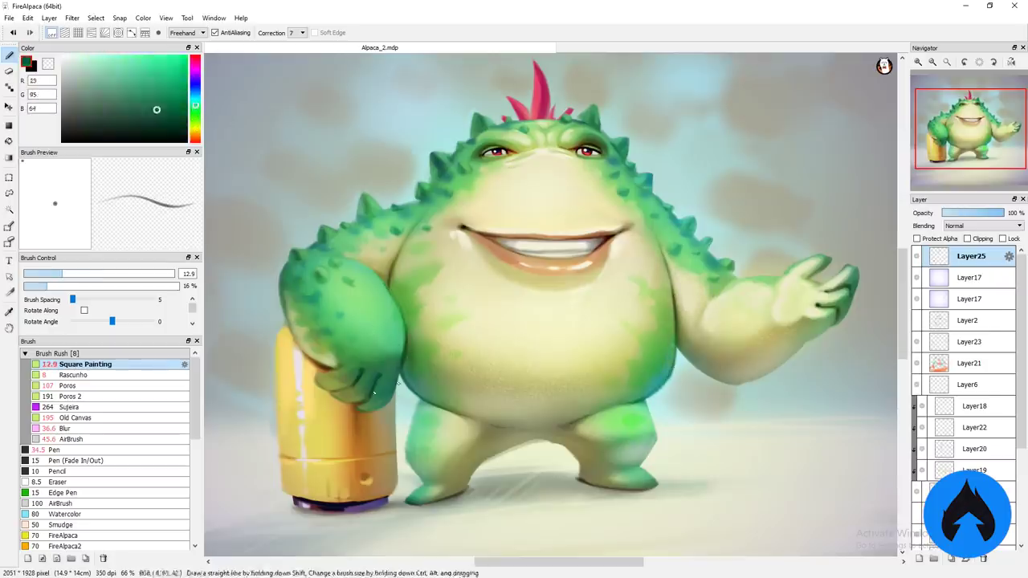
{"action": "left_click", "coordinate": [550, 265], "text": "alt"}
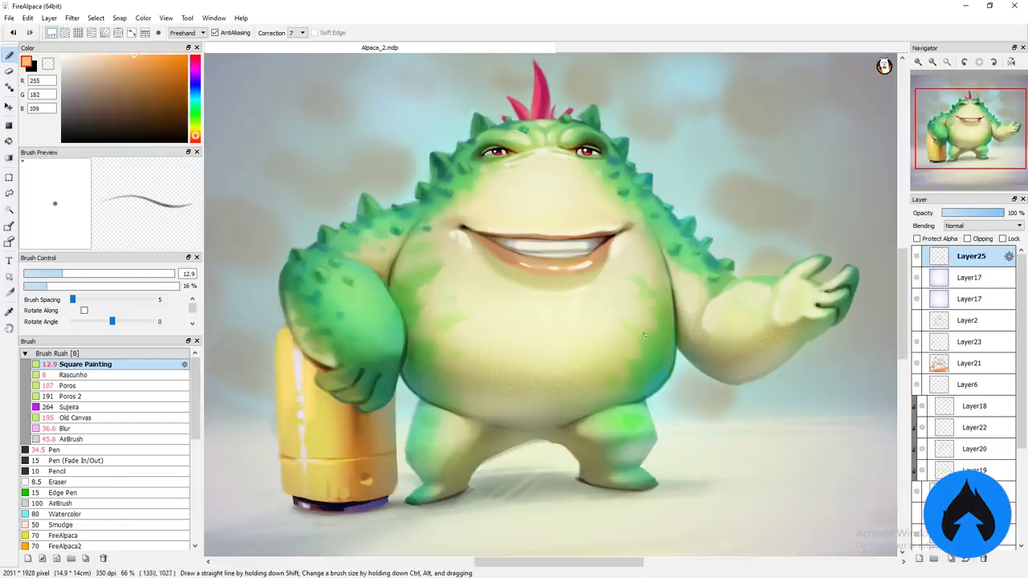
{"action": "left_click_drag", "start_coordinate": [594, 345], "coordinate": [613, 356]}
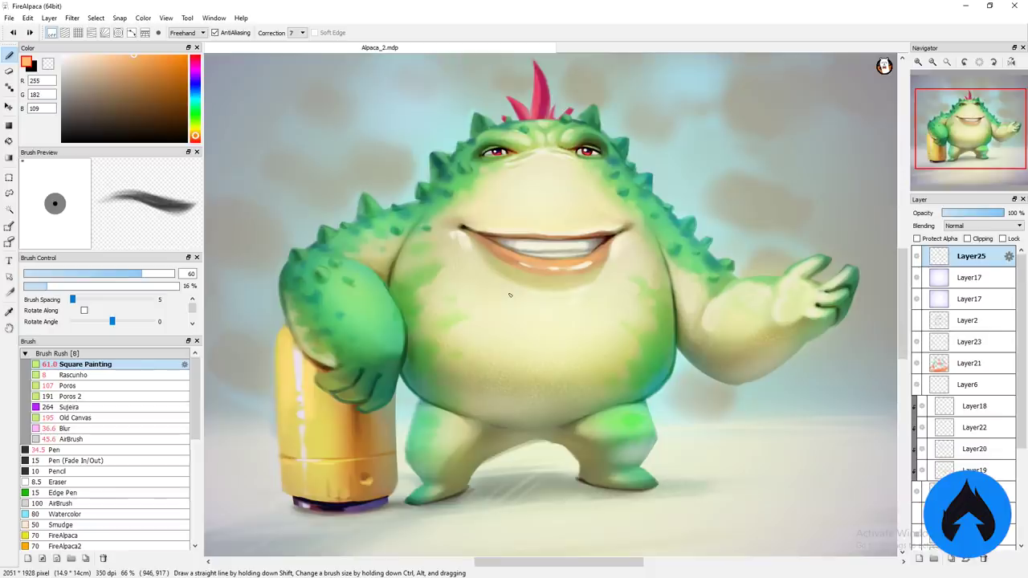
Step: Touch up the monster's green skin and arm highlights with mid, dark and light greens using a smaller brush
{"action": "left_click", "coordinate": [408, 363], "text": "alt"}
{"action": "left_click", "coordinate": [418, 420], "text": "alt"}
{"action": "left_click_drag", "start_coordinate": [420, 423], "coordinate": [420, 415]}
{"action": "left_click", "coordinate": [624, 472], "text": "alt"}
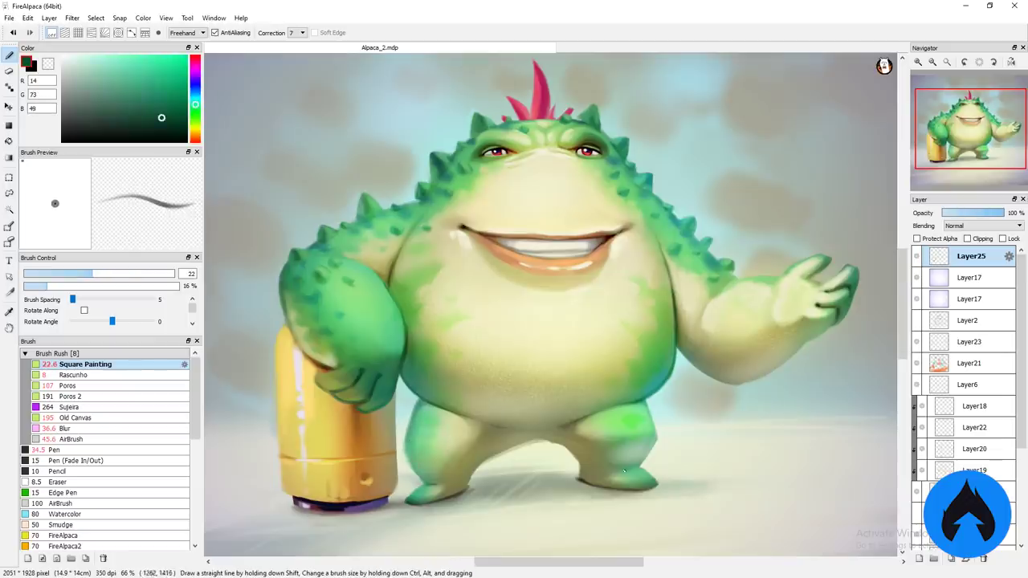
{"action": "left_click", "coordinate": [714, 294], "text": "alt"}
{"action": "left_click", "coordinate": [376, 281], "text": "alt"}
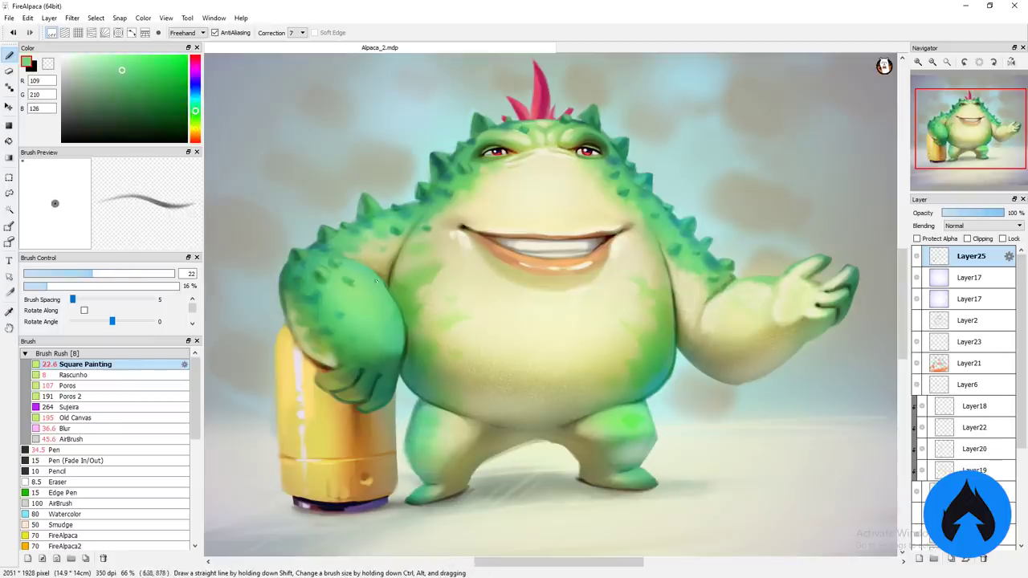
{"action": "left_click", "coordinate": [65, 428]}
{"action": "scroll", "coordinate": [698, 172], "scroll_direction": "down", "scroll_amount": 1}
Step: Open the exported Alpaca_2.png and close the Alpaca_2.mdp working file
{"action": "scroll", "coordinate": [697, 173], "scroll_direction": "down", "scroll_amount": 1}
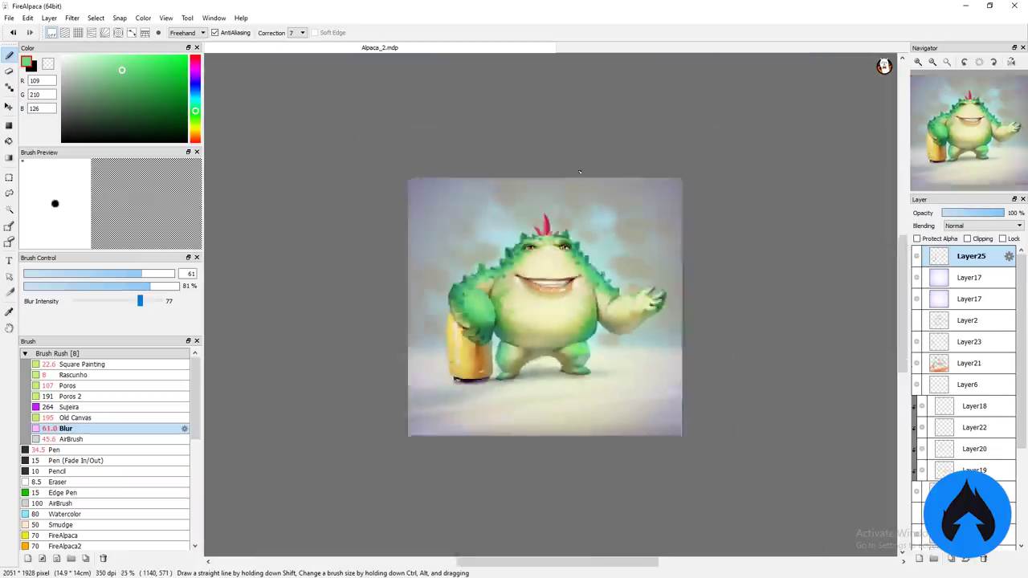
{"action": "scroll", "coordinate": [698, 173], "scroll_direction": "down", "scroll_amount": 1}
{"action": "left_click", "coordinate": [8, 18]}
{"action": "left_click", "coordinate": [36, 30]}
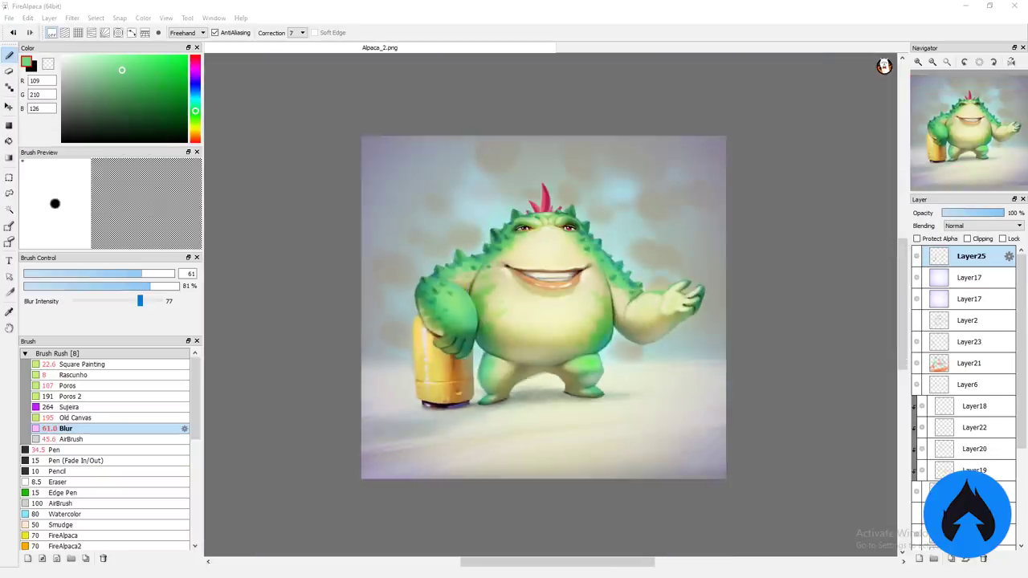
{"action": "key", "text": "ctrl+w"}
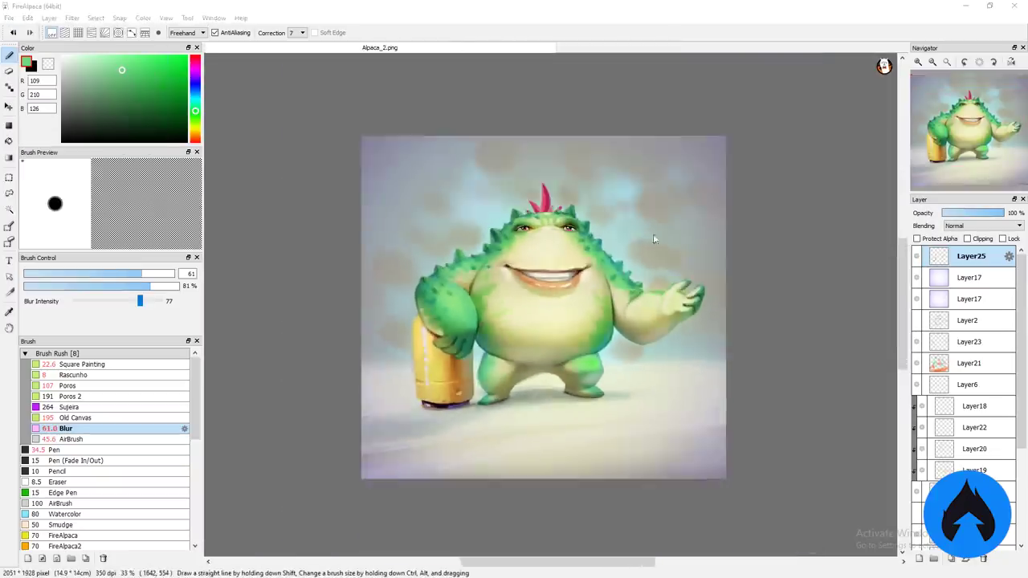